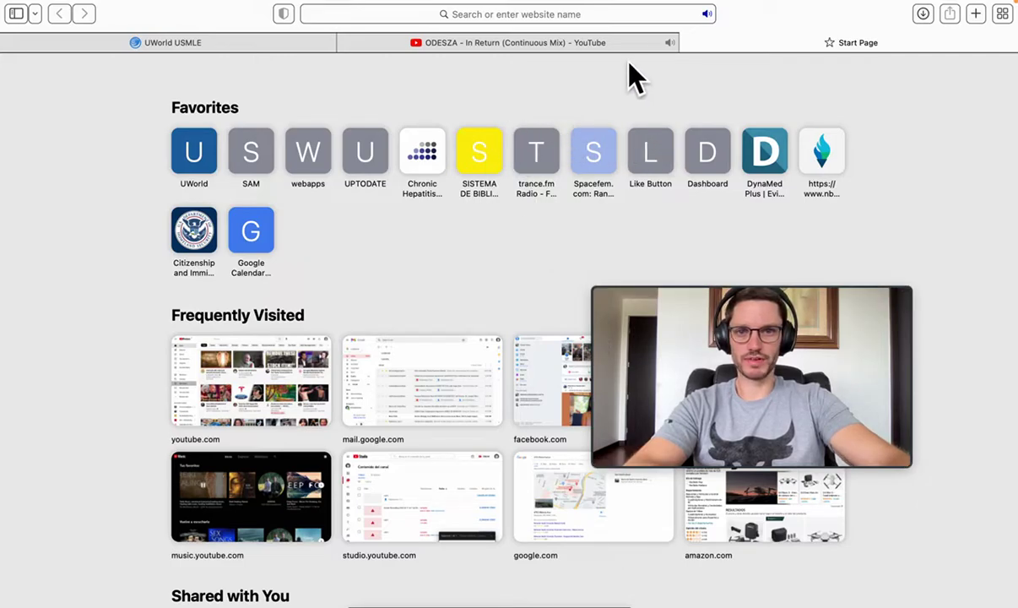
Step: Search the web for "step 3 ccs practice case" and open the USMLE Computer-based Case Simulations result
{"action": "left_click", "coordinate": [594, 14]}
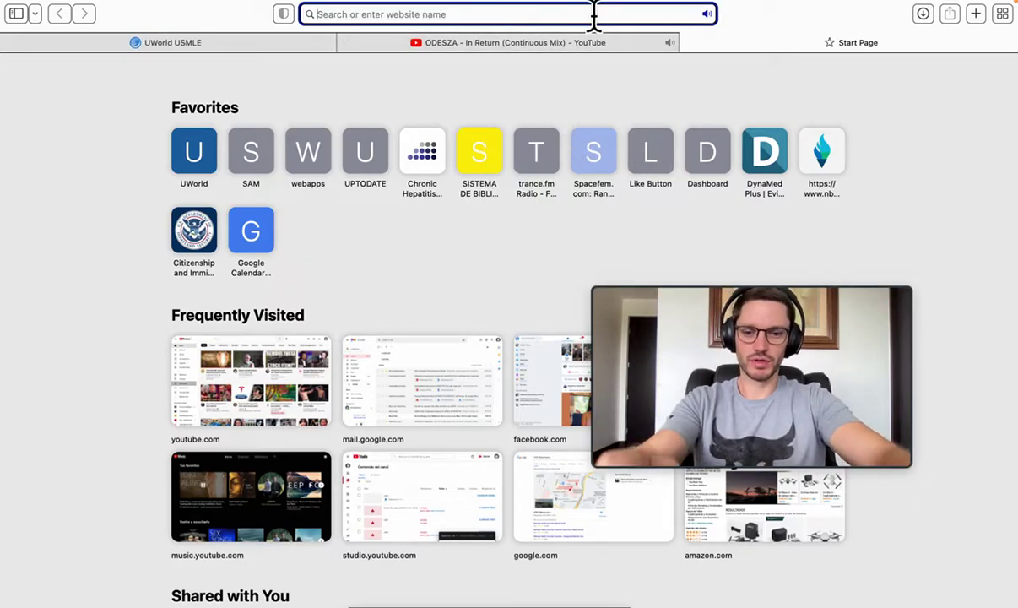
{"action": "type", "text": "usml"}
{"action": "key", "text": "BackSpace"}
{"action": "key", "text": "BackSpace"}
{"action": "key", "text": "BackSpace"}
{"action": "key", "text": "BackSpace"}
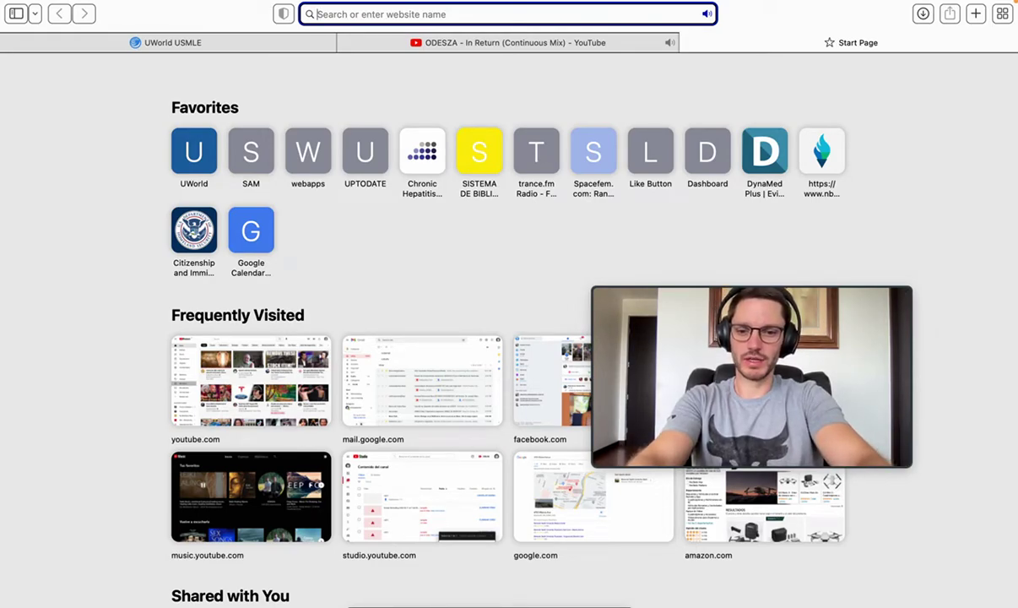
{"action": "type", "text": "step 3 ccs practice"}
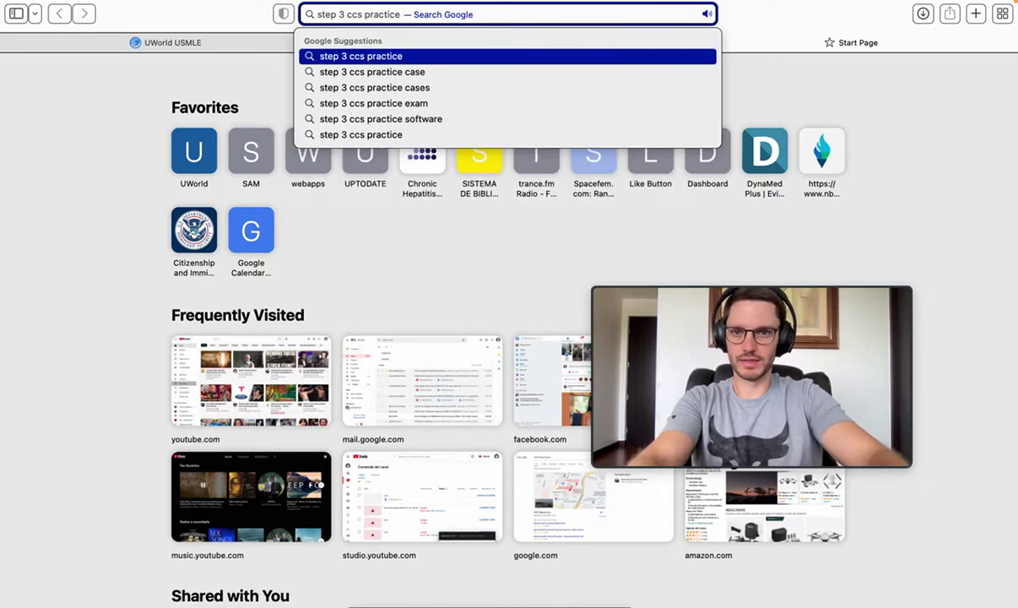
{"action": "key", "text": "Down"}
{"action": "key", "text": "Return"}
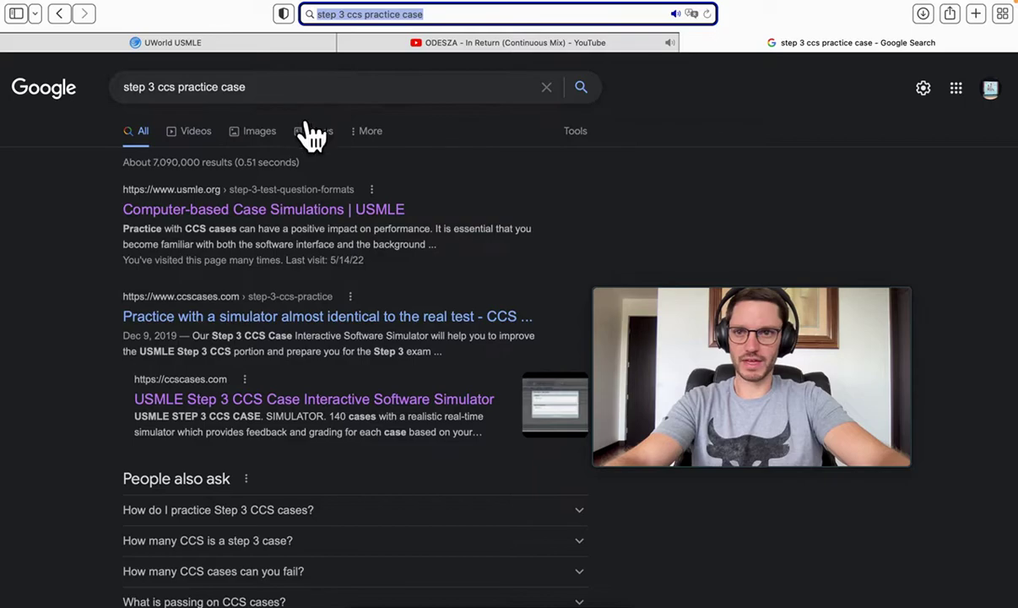
{"action": "left_click", "coordinate": [200, 214]}
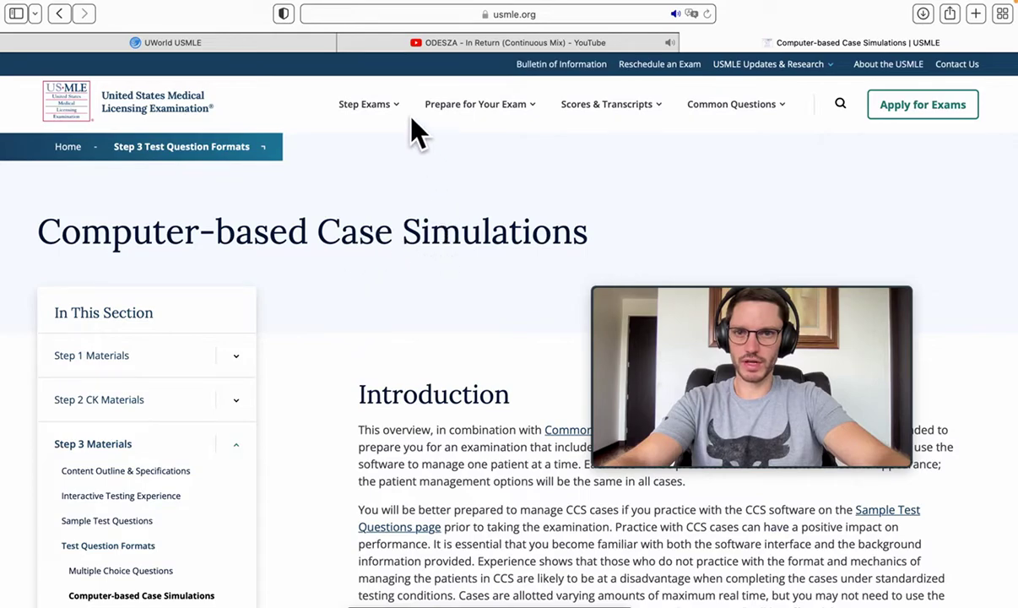
Step: Go to the Step 3 Materials for exam preparation and open their Sample Test Questions page
{"action": "left_click", "coordinate": [371, 110]}
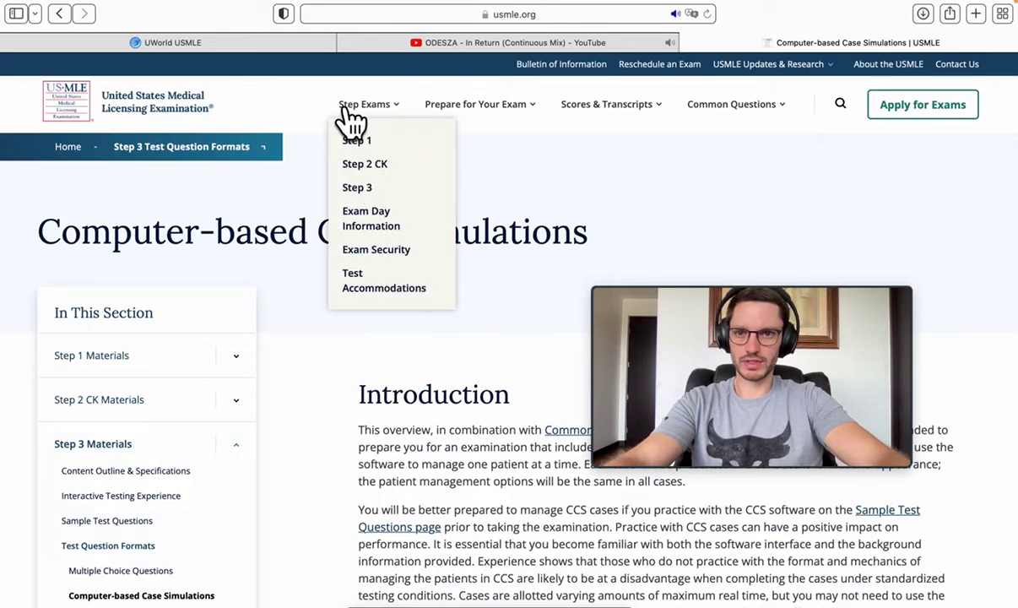
{"action": "mouse_move", "coordinate": [465, 110]}
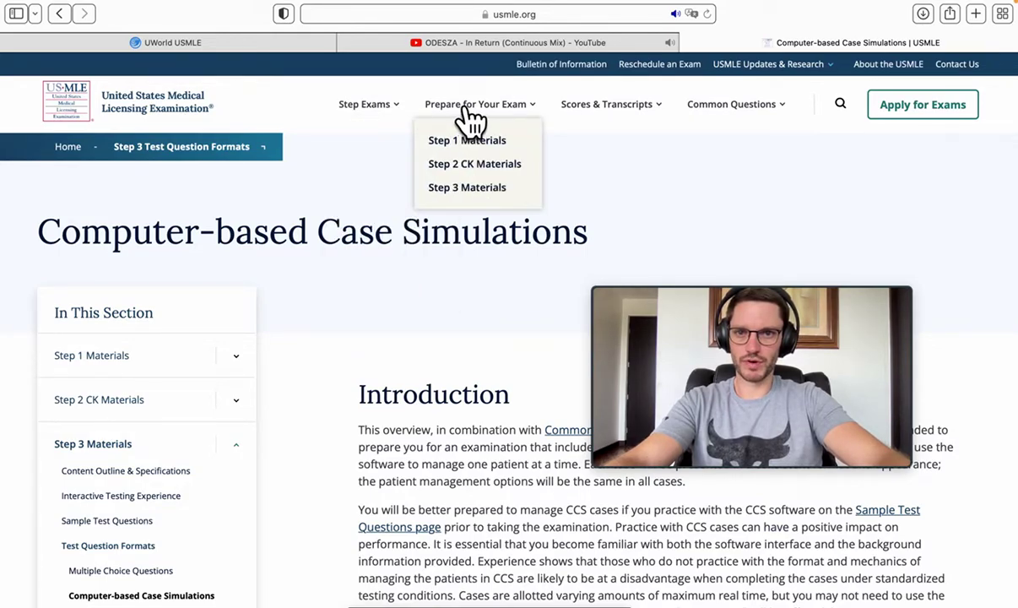
{"action": "left_click", "coordinate": [466, 187]}
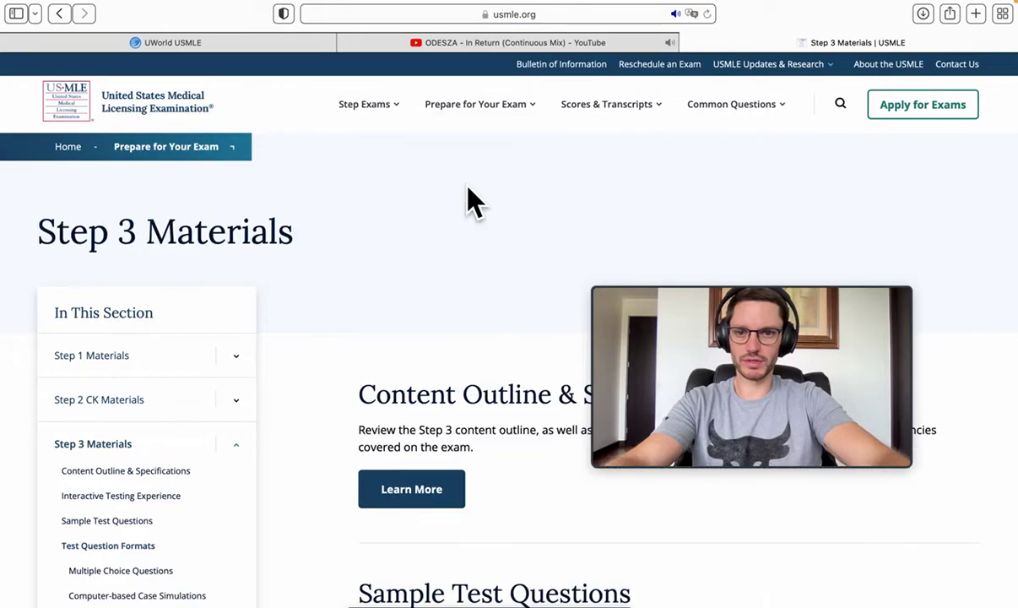
{"action": "scroll", "coordinate": [469, 194], "scroll_direction": "down", "scroll_amount": 6}
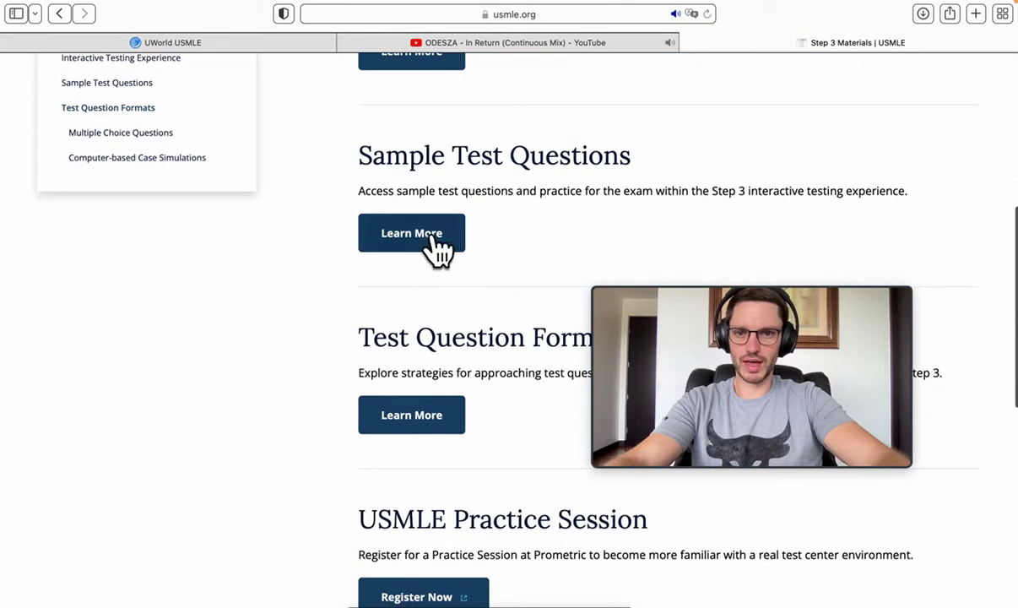
{"action": "left_click", "coordinate": [432, 241]}
Step: Open the Step 3 Interactive Testing Experience from the quick links at the end of the sample questions page
{"action": "scroll", "coordinate": [438, 287], "scroll_direction": "down", "scroll_amount": 15}
{"action": "scroll", "coordinate": [441, 283], "scroll_direction": "down", "scroll_amount": 4}
{"action": "scroll", "coordinate": [440, 287], "scroll_direction": "up", "scroll_amount": 1}
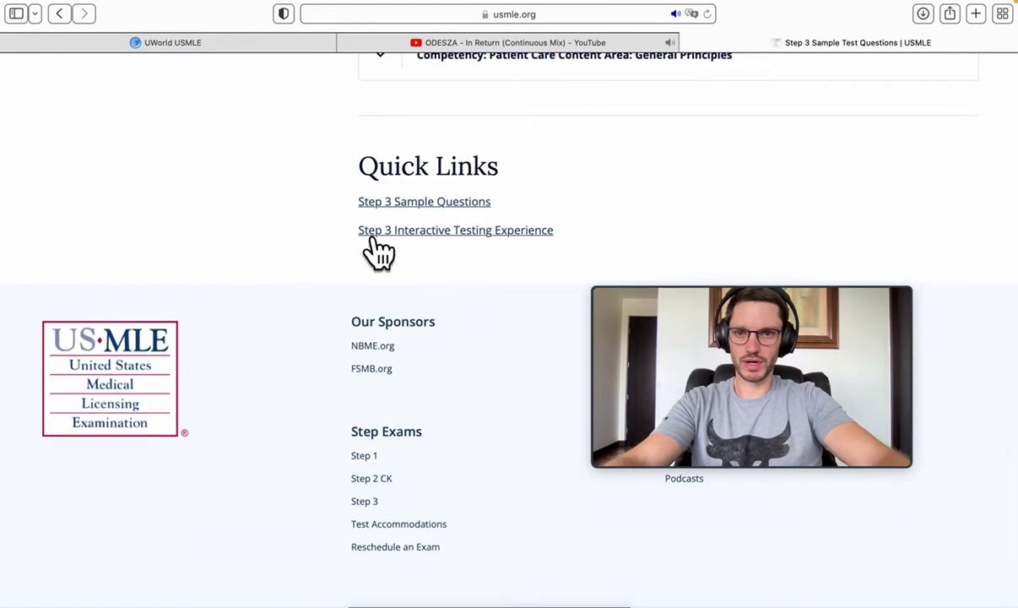
{"action": "left_click", "coordinate": [446, 232]}
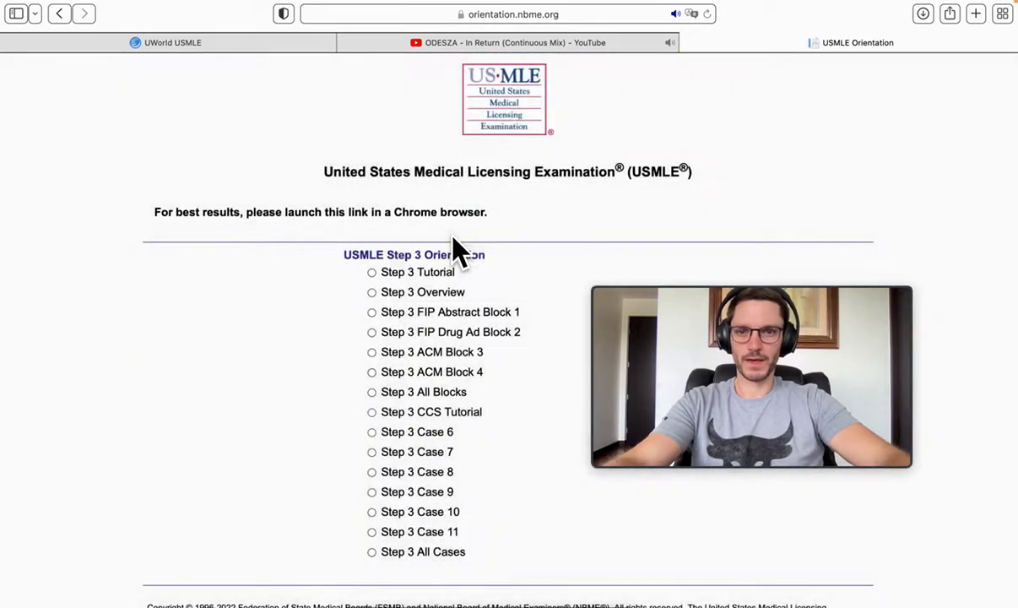
Step: Select Step 3 Case 9 with Enable Timer turned on and start the orientation session
{"action": "scroll", "coordinate": [431, 322], "scroll_direction": "down", "scroll_amount": 1}
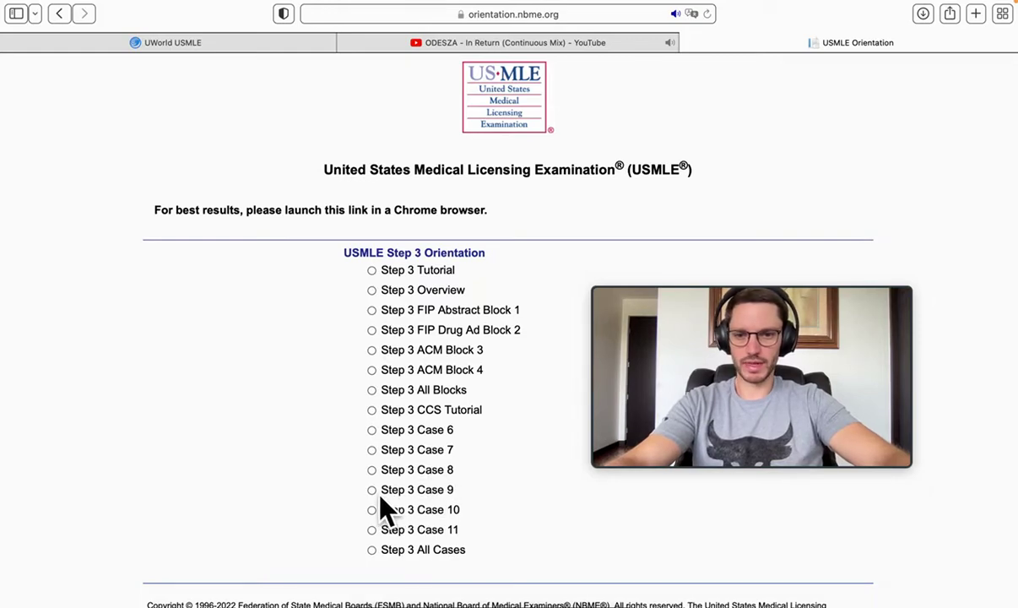
{"action": "left_click", "coordinate": [400, 493]}
{"action": "scroll", "coordinate": [403, 506], "scroll_direction": "down", "scroll_amount": 4}
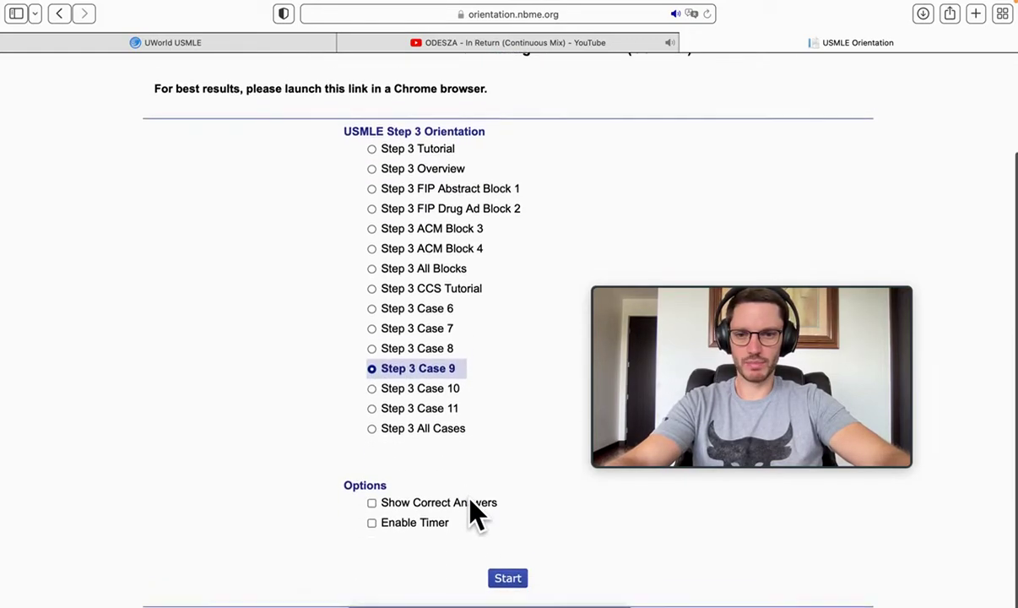
{"action": "left_click", "coordinate": [372, 500]}
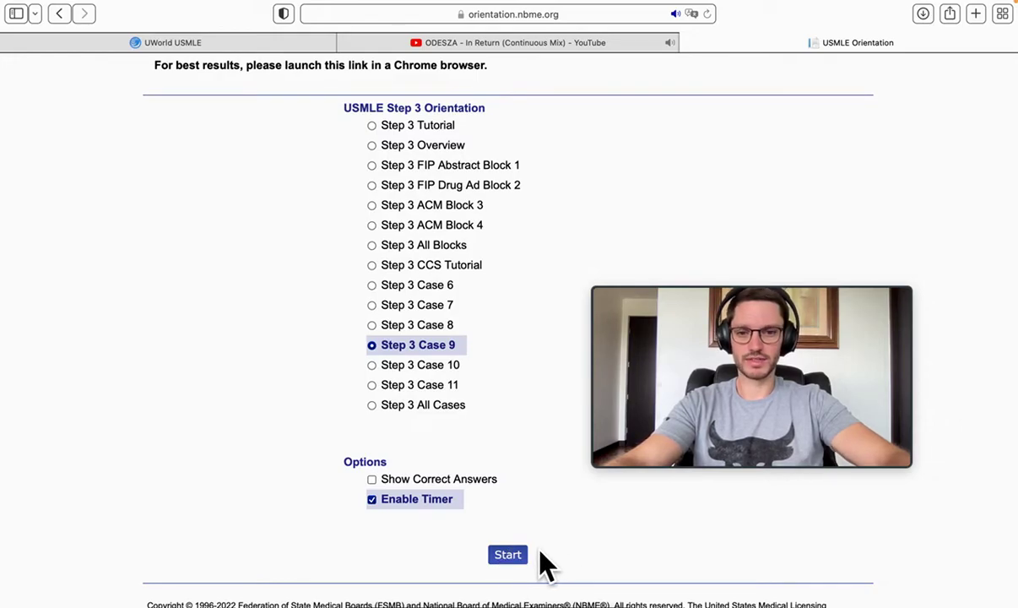
{"action": "left_click", "coordinate": [515, 558]}
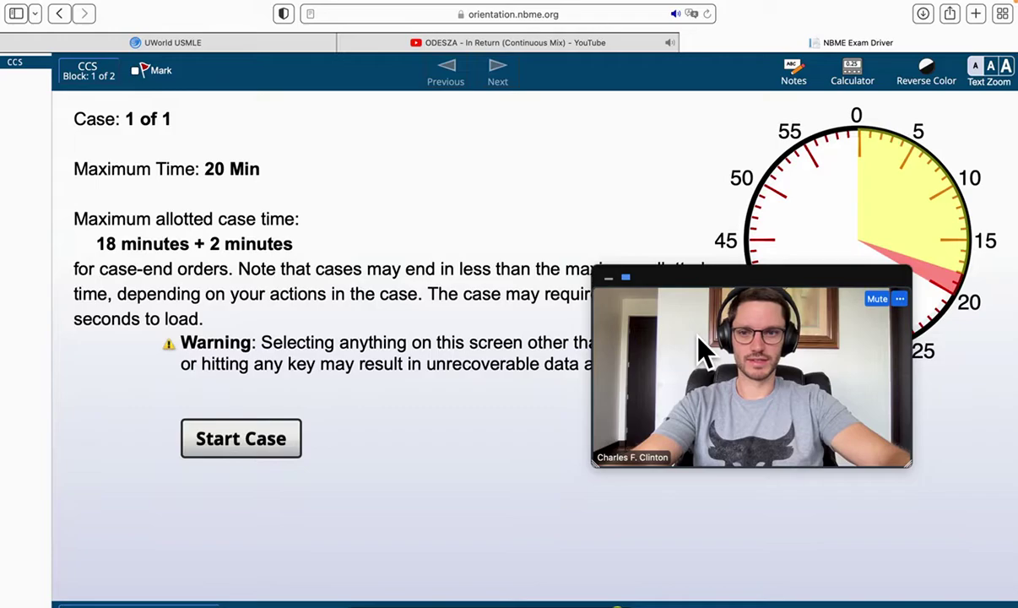
Step: Take the browser out of full screen and stretch its window across the desktop width, keeping the floating video clear of the case instructions
{"action": "left_click_drag", "start_coordinate": [700, 341], "coordinate": [727, 450]}
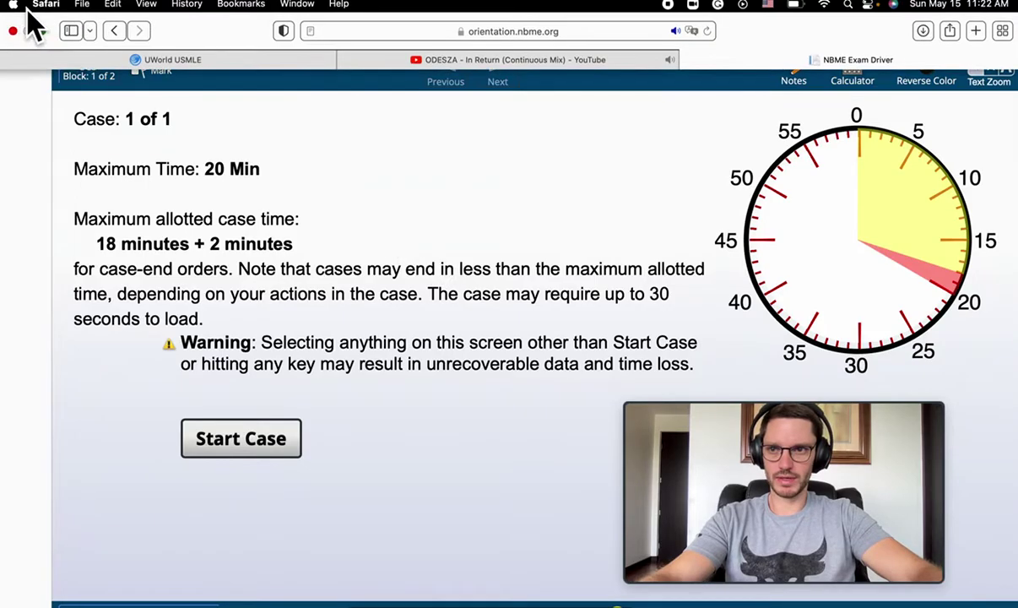
{"action": "left_click", "coordinate": [40, 31]}
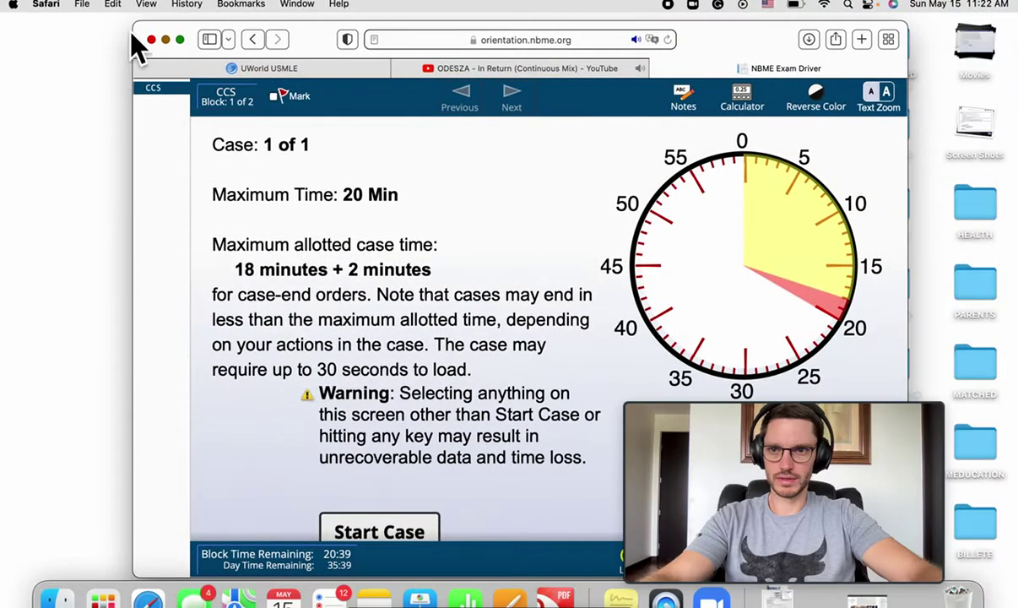
{"action": "left_click_drag", "start_coordinate": [150, 48], "coordinate": [8, 34]}
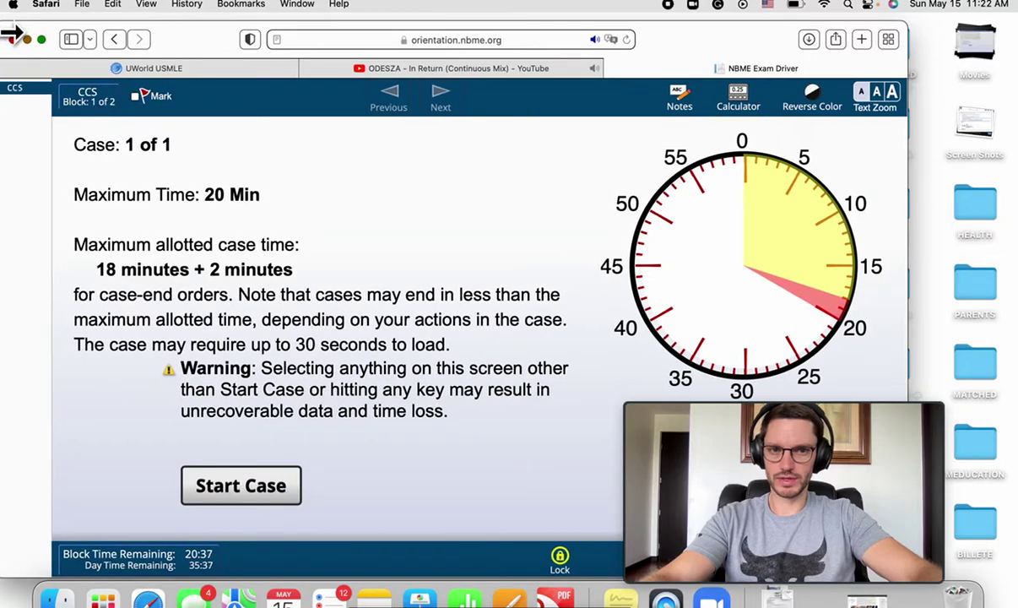
{"action": "left_click_drag", "start_coordinate": [692, 47], "coordinate": [748, 41]}
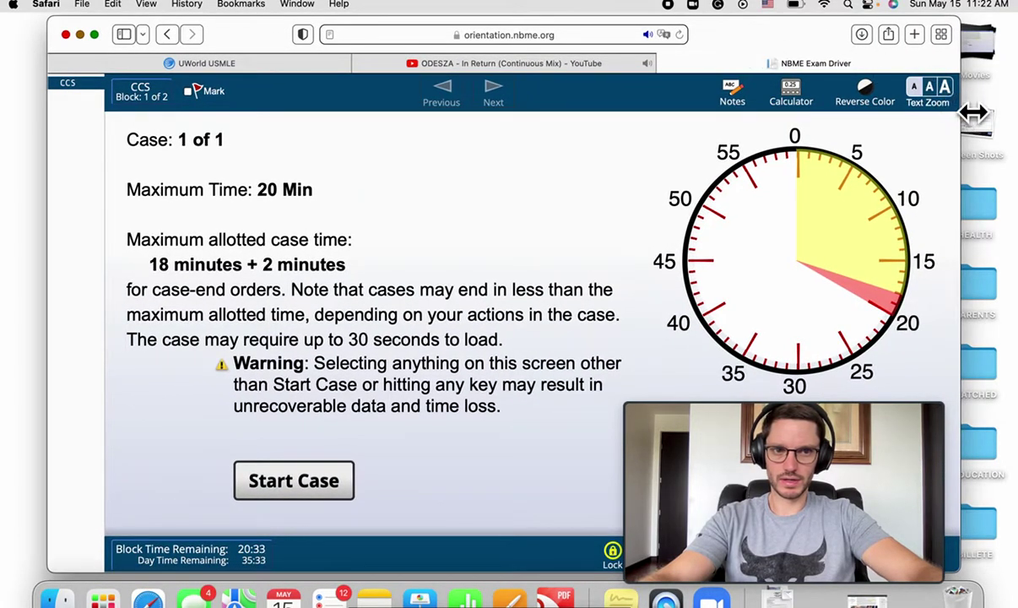
{"action": "left_click_drag", "start_coordinate": [961, 110], "coordinate": [1017, 112]}
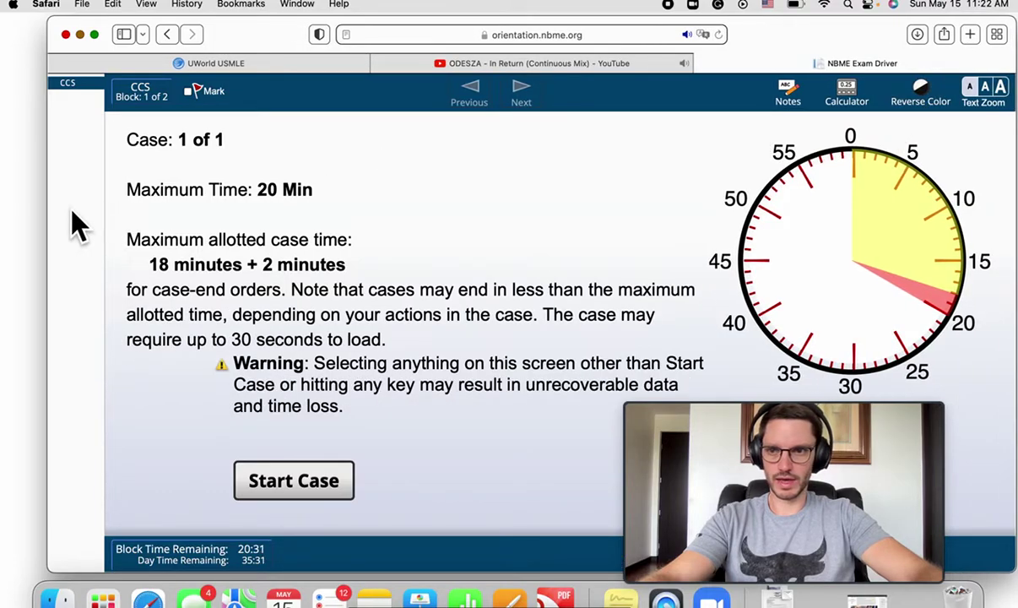
{"action": "left_click_drag", "start_coordinate": [62, 224], "coordinate": [16, 221]}
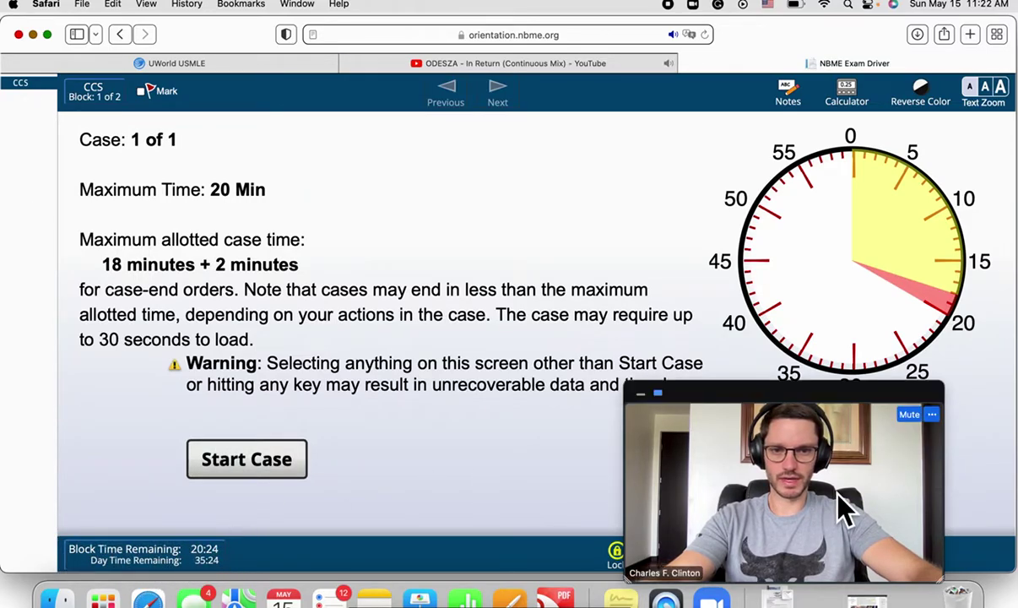
{"action": "left_click_drag", "start_coordinate": [844, 505], "coordinate": [920, 529]}
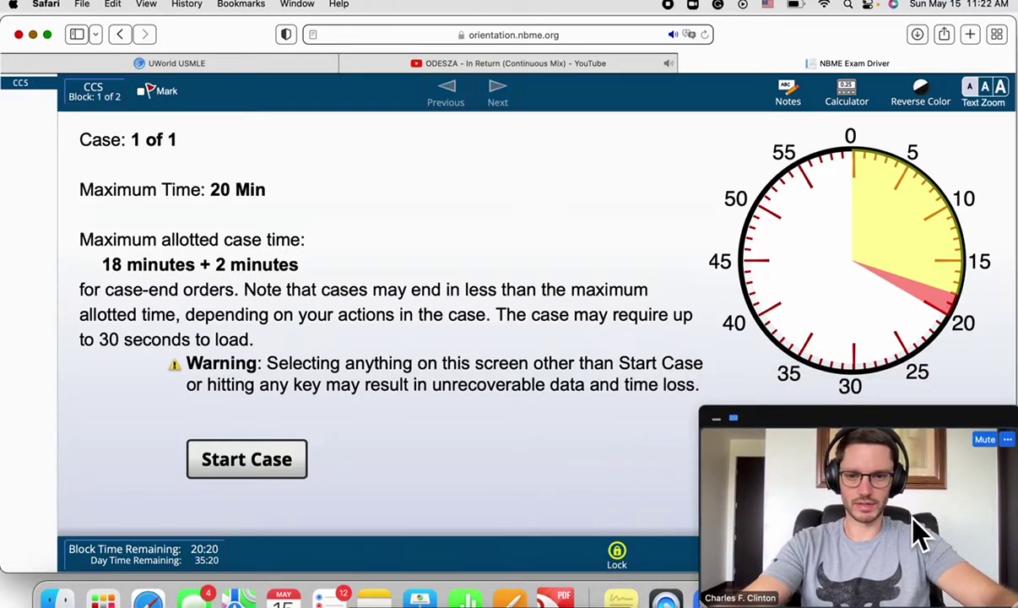
Step: Start the case and proceed through the case introduction and the initial vital signs
{"action": "left_click", "coordinate": [202, 472]}
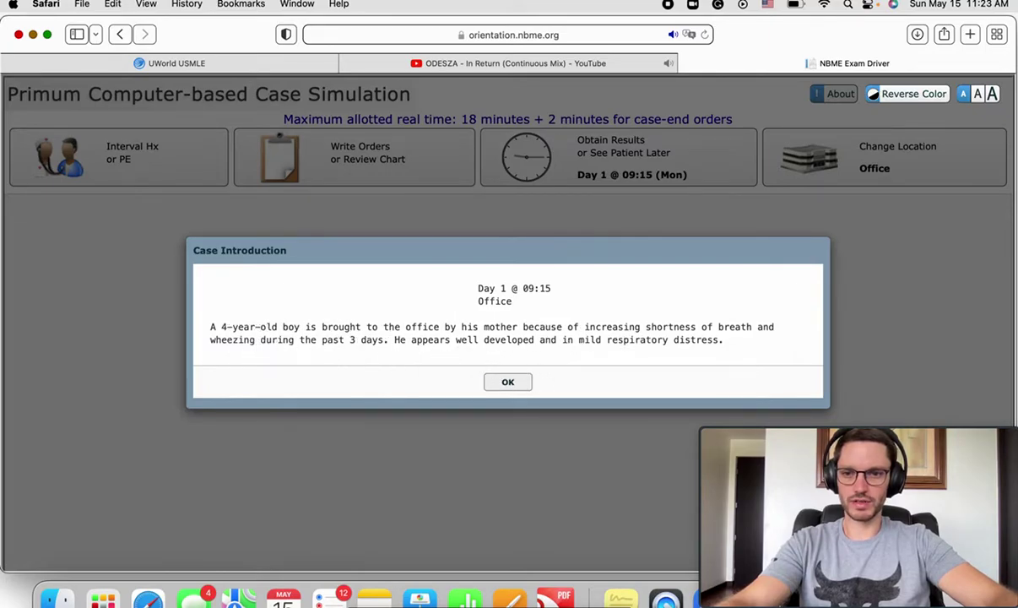
{"action": "left_click", "coordinate": [509, 382]}
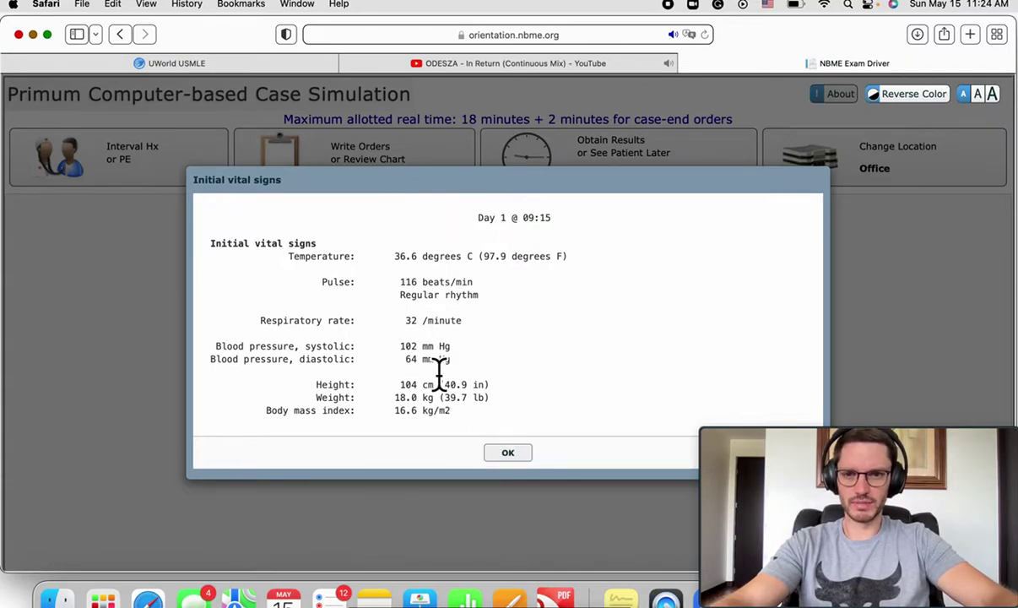
{"action": "left_click", "coordinate": [500, 460]}
Step: Read the patient's initial history from the reason for visit through the review of systems, and close it
{"action": "scroll", "coordinate": [545, 439], "scroll_direction": "down", "scroll_amount": 1}
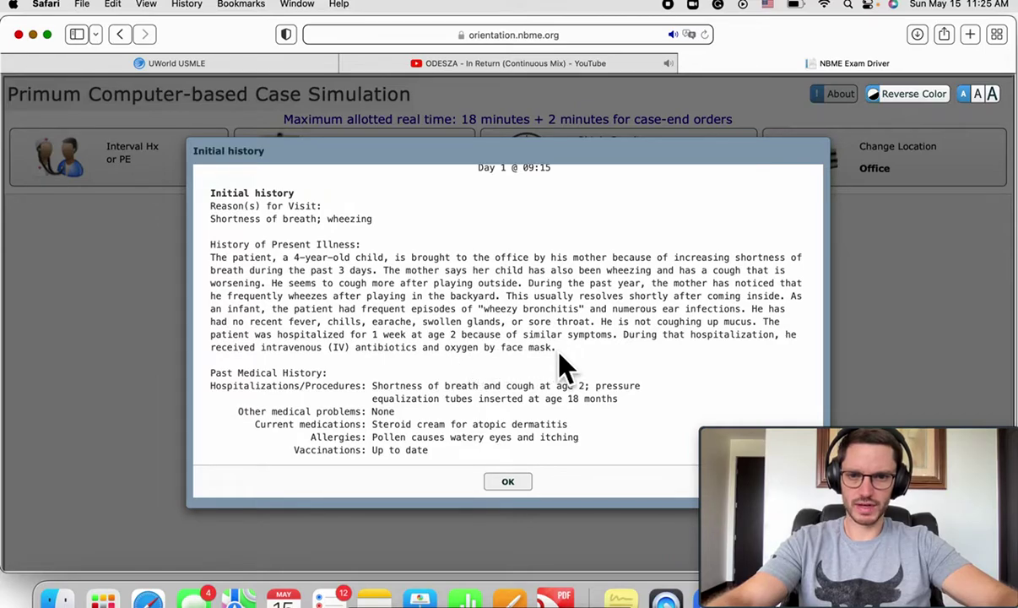
{"action": "scroll", "coordinate": [565, 355], "scroll_direction": "down", "scroll_amount": 2}
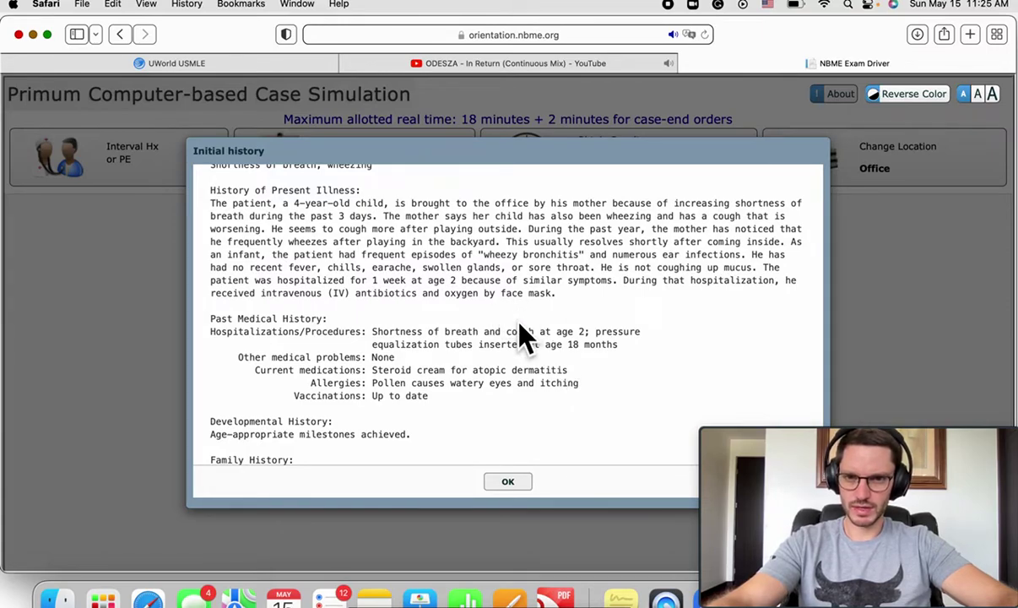
{"action": "scroll", "coordinate": [521, 329], "scroll_direction": "down", "scroll_amount": 1}
{"action": "scroll", "coordinate": [520, 330], "scroll_direction": "up", "scroll_amount": 1}
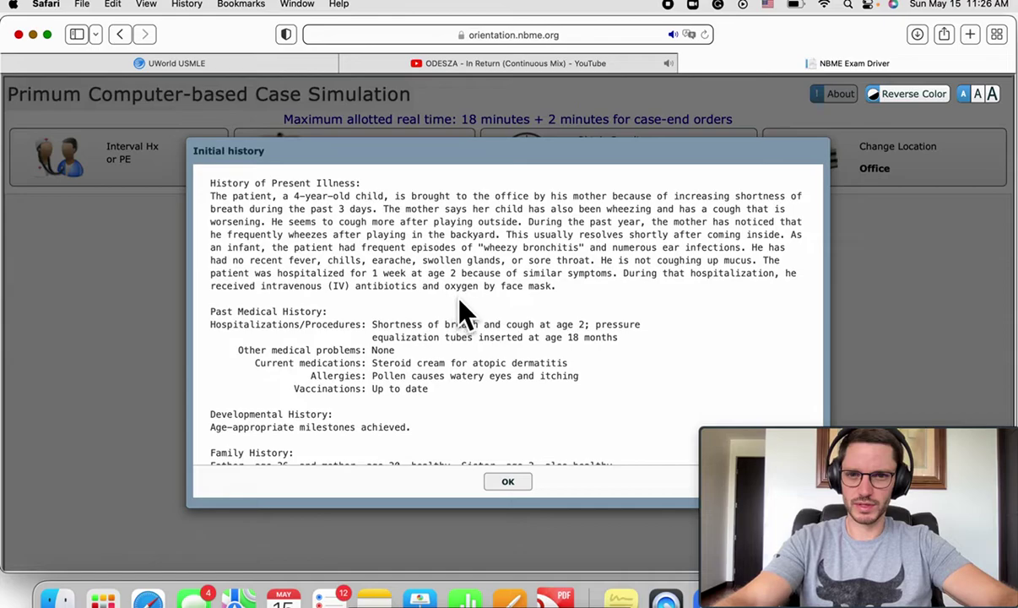
{"action": "scroll", "coordinate": [324, 346], "scroll_direction": "down", "scroll_amount": 3}
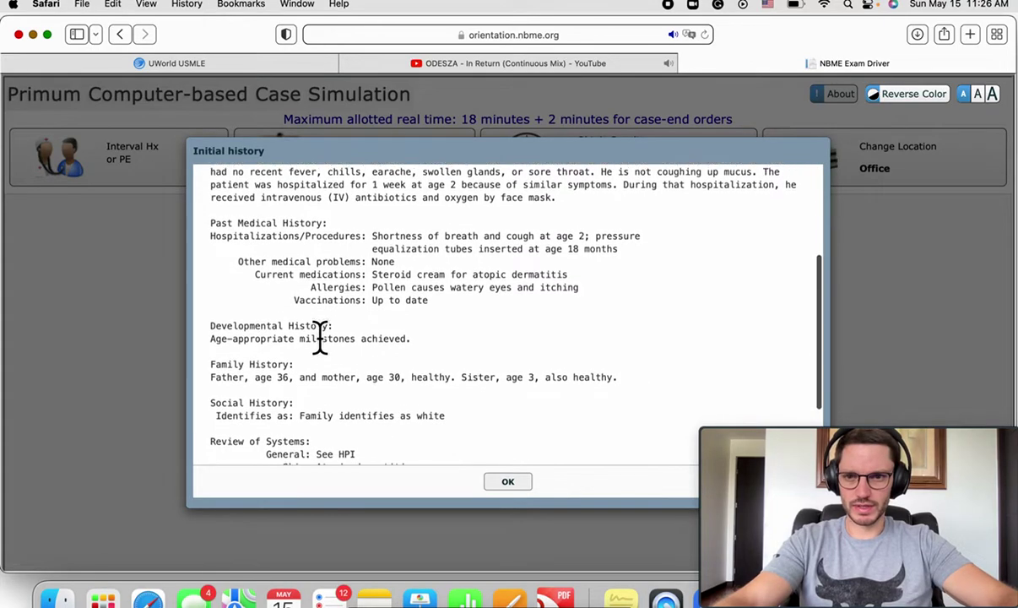
{"action": "scroll", "coordinate": [323, 350], "scroll_direction": "down", "scroll_amount": 1}
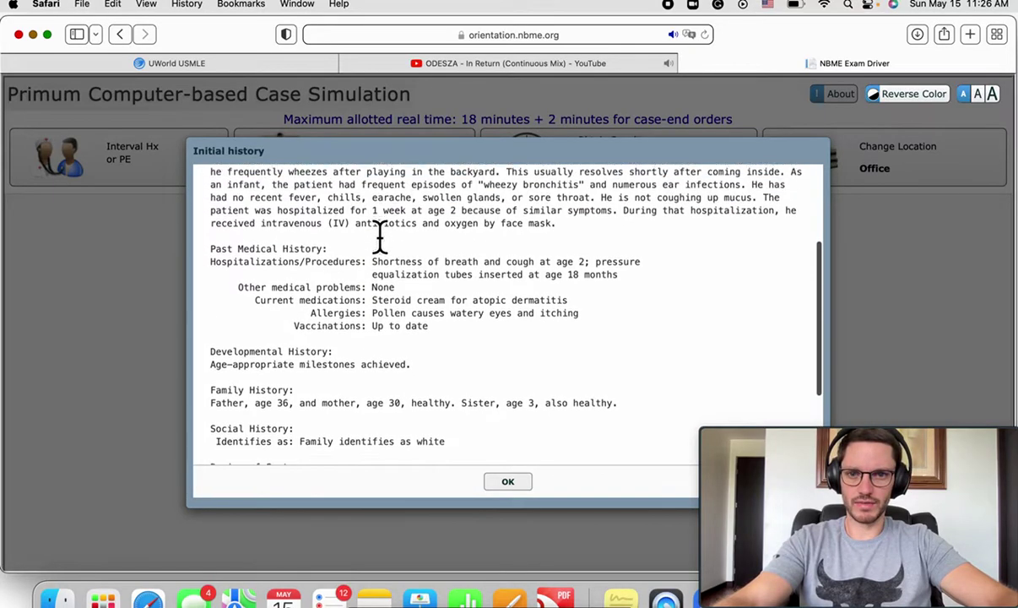
{"action": "scroll", "coordinate": [379, 236], "scroll_direction": "up", "scroll_amount": 5}
{"action": "scroll", "coordinate": [380, 236], "scroll_direction": "down", "scroll_amount": 8}
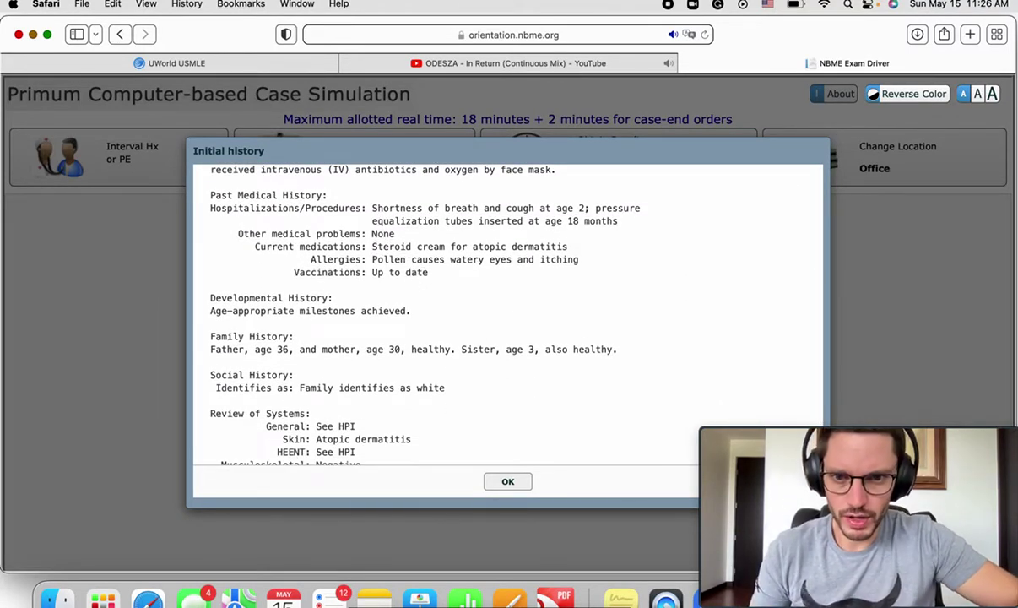
{"action": "scroll", "coordinate": [414, 272], "scroll_direction": "down", "scroll_amount": 1}
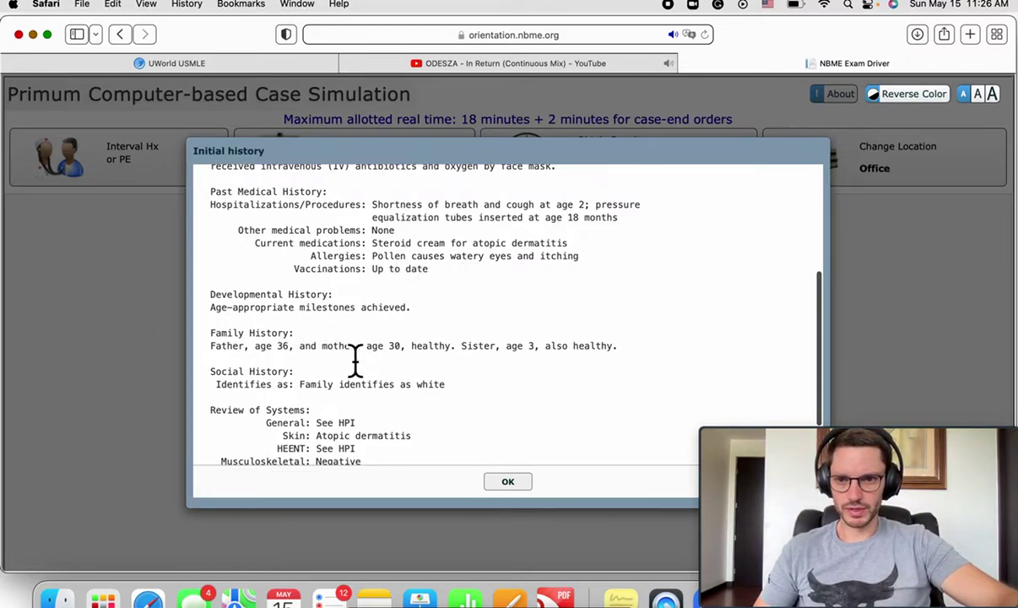
{"action": "scroll", "coordinate": [322, 360], "scroll_direction": "down", "scroll_amount": 3}
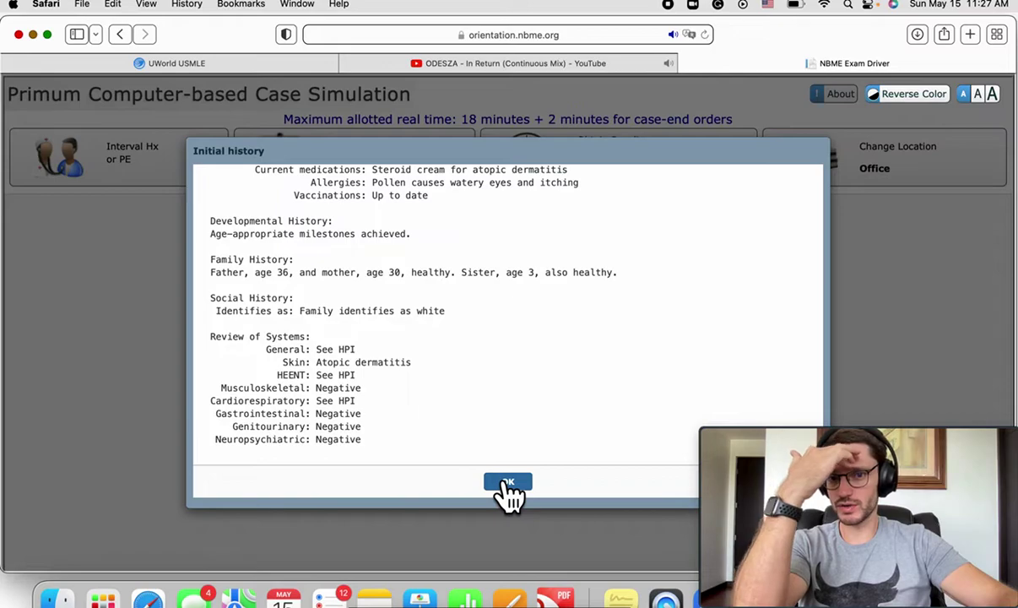
{"action": "scroll", "coordinate": [468, 416], "scroll_direction": "up", "scroll_amount": 8}
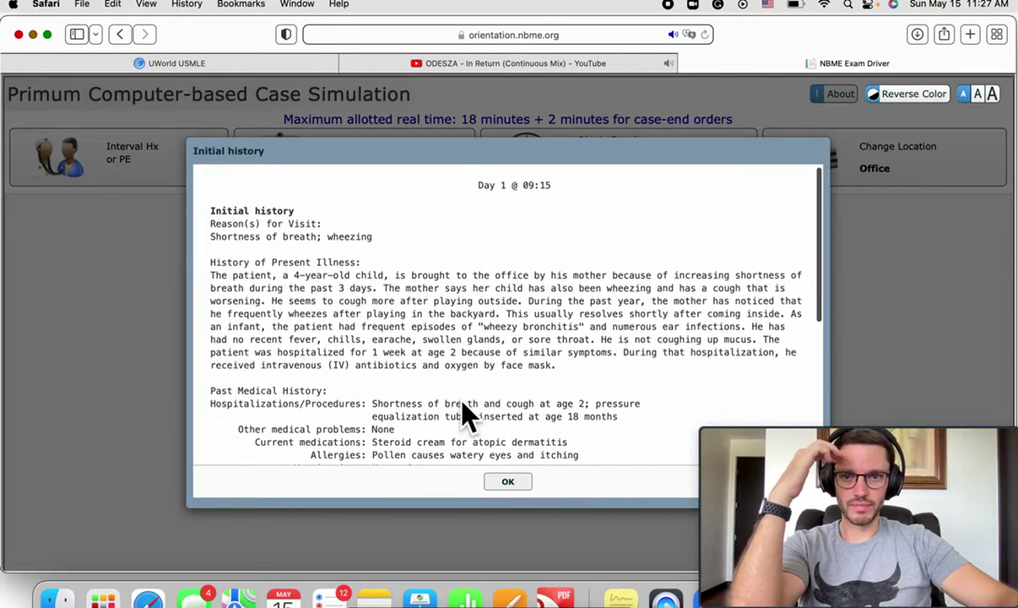
{"action": "scroll", "coordinate": [463, 405], "scroll_direction": "down", "scroll_amount": 2}
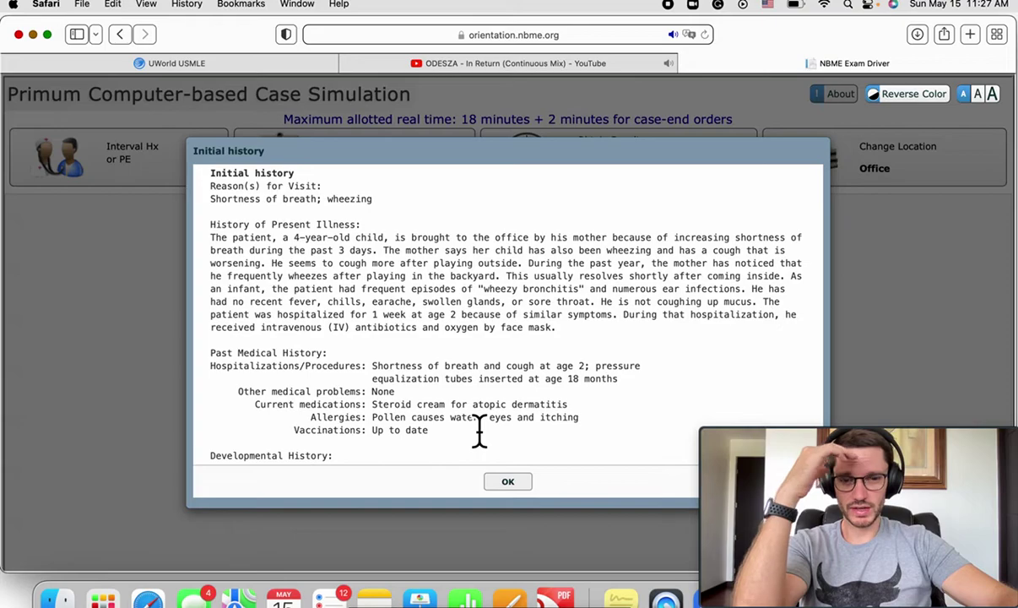
{"action": "left_click", "coordinate": [506, 482]}
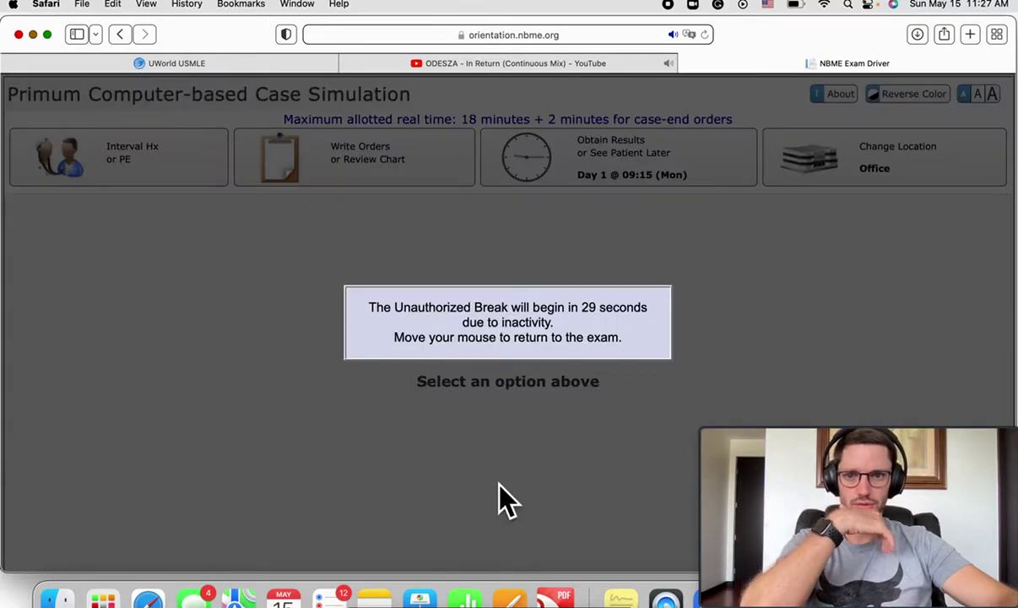
Step: Return to the exam, review the initial vital signs report in the patient's chart, and close it
{"action": "mouse_move", "coordinate": [472, 466]}
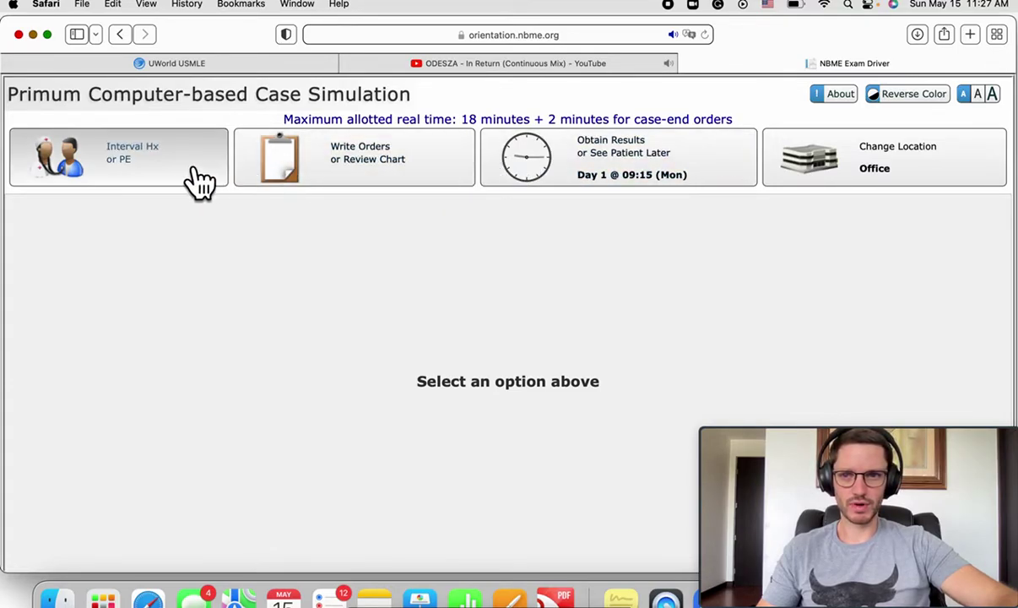
{"action": "left_click", "coordinate": [629, 180]}
{"action": "left_click", "coordinate": [536, 447]}
{"action": "left_click", "coordinate": [414, 186]}
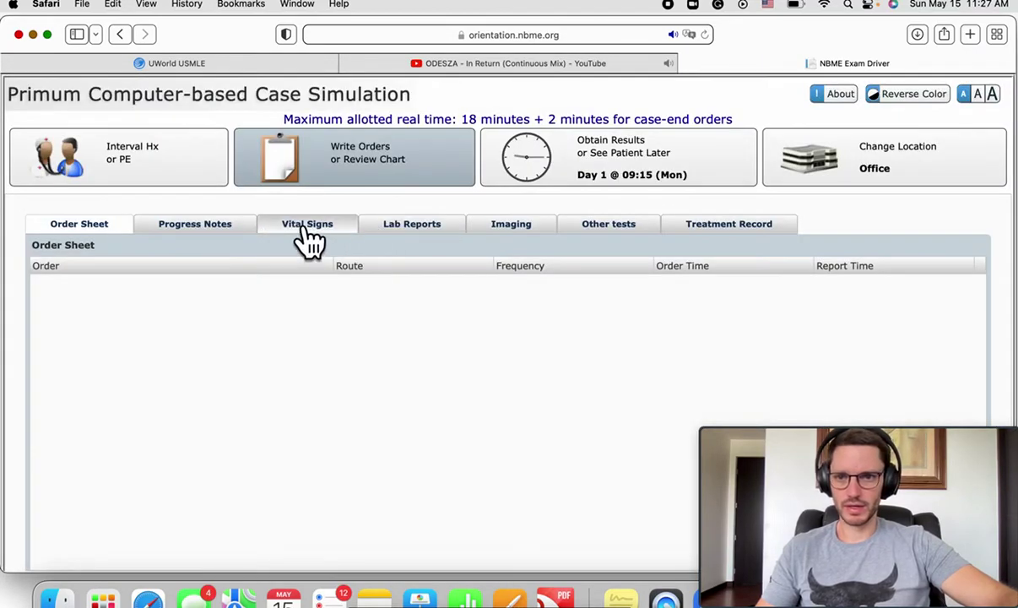
{"action": "left_click", "coordinate": [300, 226]}
{"action": "left_click", "coordinate": [382, 284]}
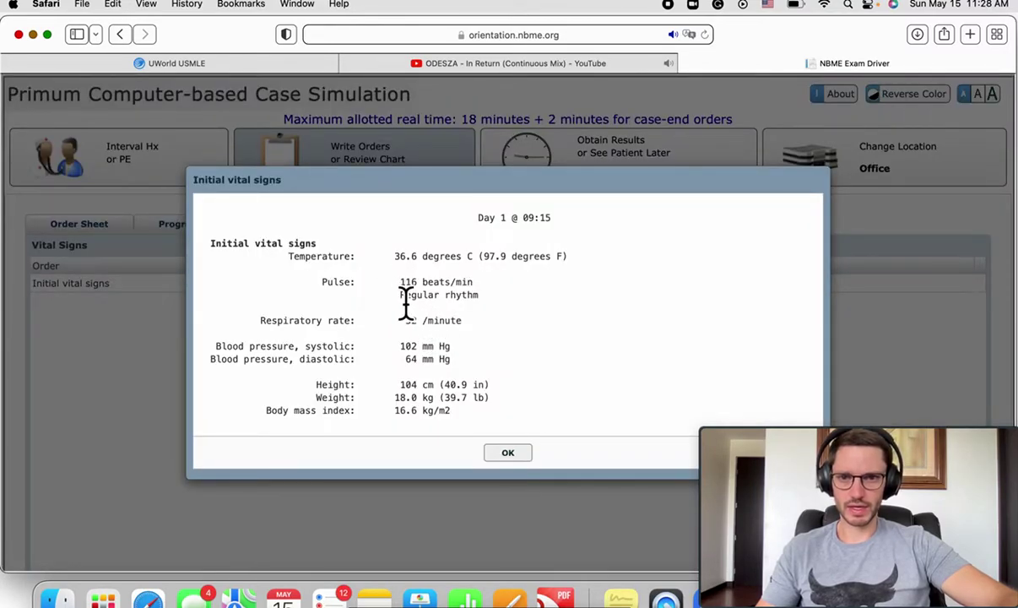
{"action": "left_click", "coordinate": [503, 454]}
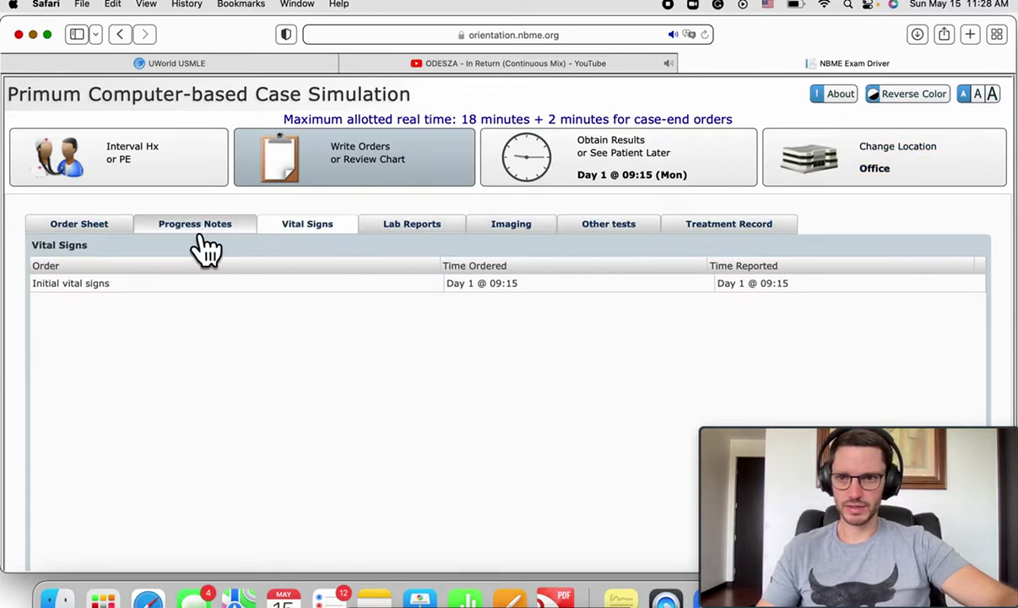
Step: Reopen the initial history from the progress notes, review it, and close it
{"action": "left_click", "coordinate": [85, 235]}
{"action": "left_click", "coordinate": [152, 226]}
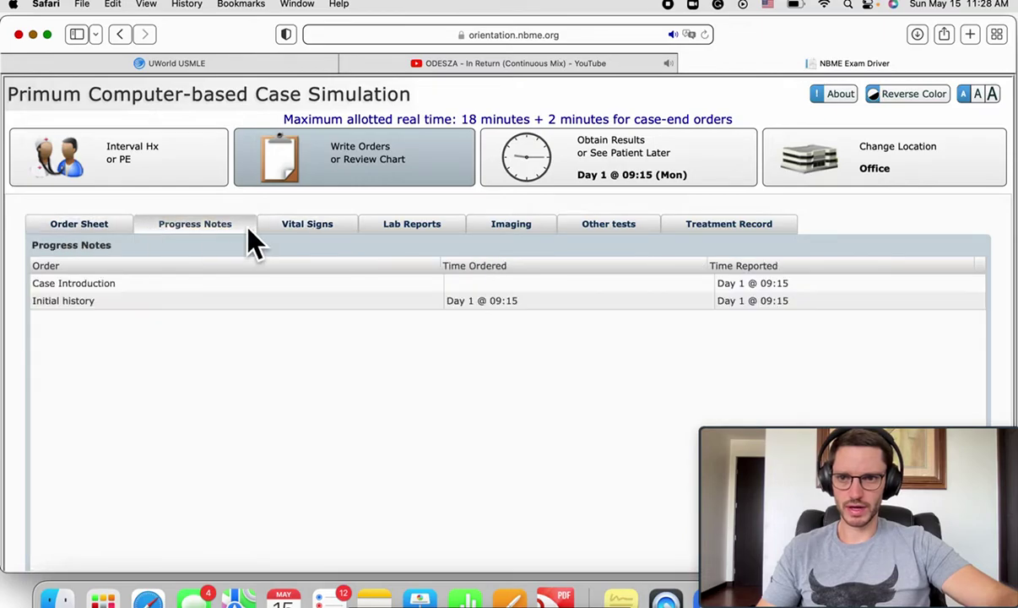
{"action": "left_click", "coordinate": [89, 302]}
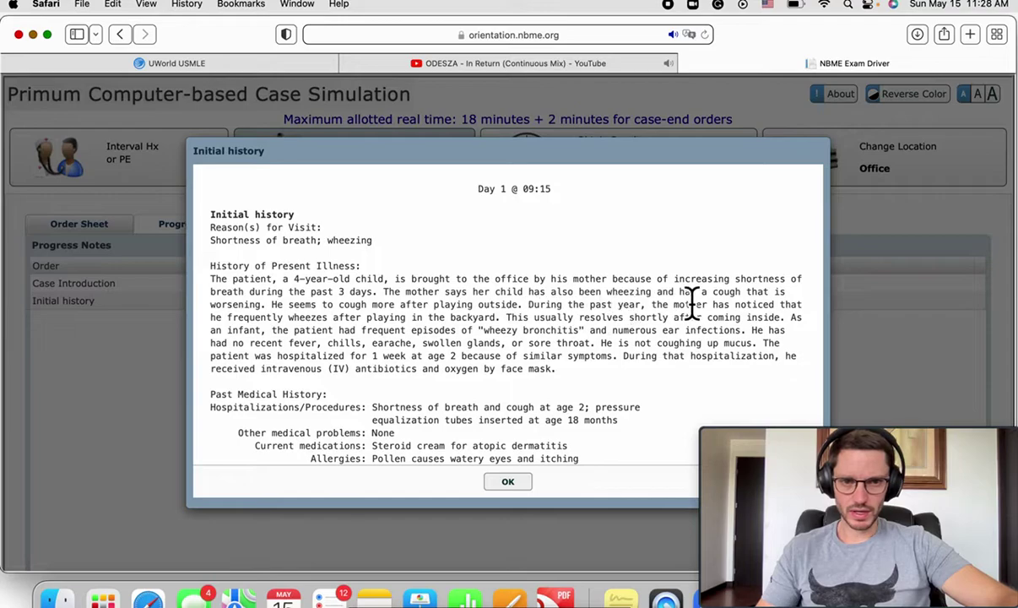
{"action": "left_click", "coordinate": [507, 482]}
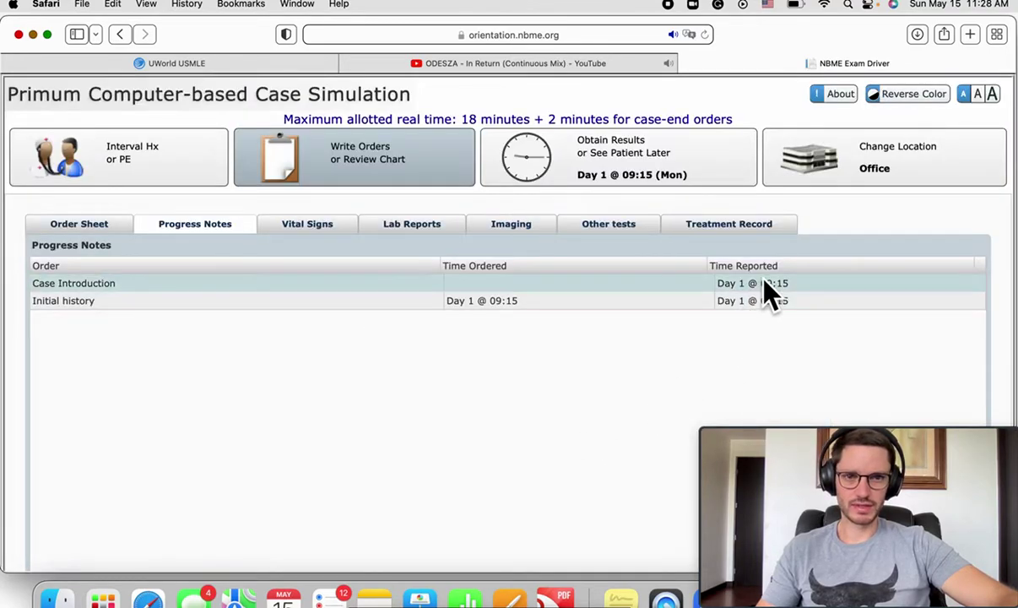
Step: Move the patient from the office to the Emergency Department, confirm the move, and dismiss the recorded vital signs
{"action": "left_click", "coordinate": [845, 181]}
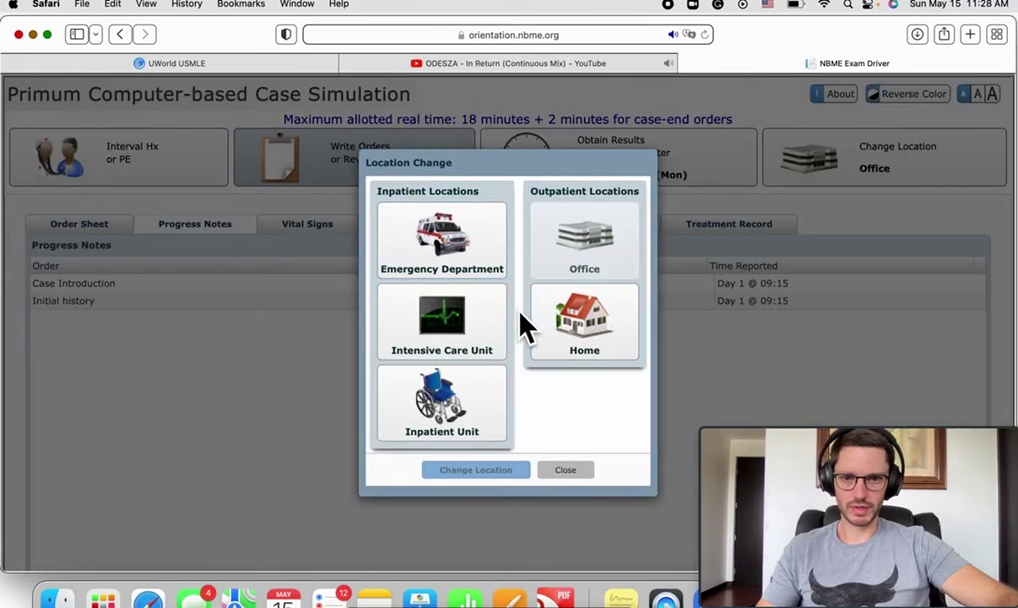
{"action": "left_click", "coordinate": [474, 268]}
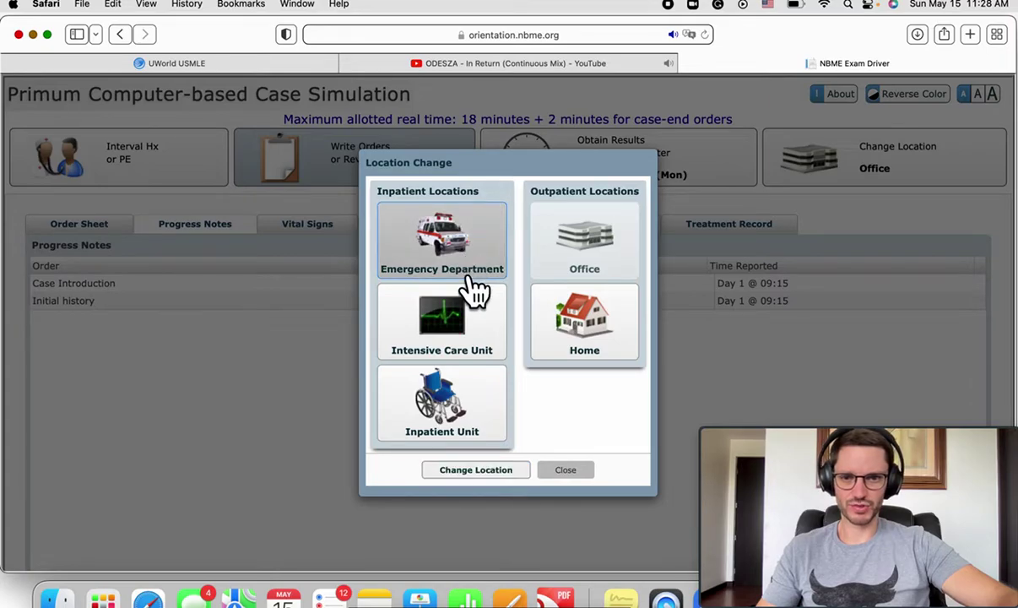
{"action": "left_click", "coordinate": [475, 470]}
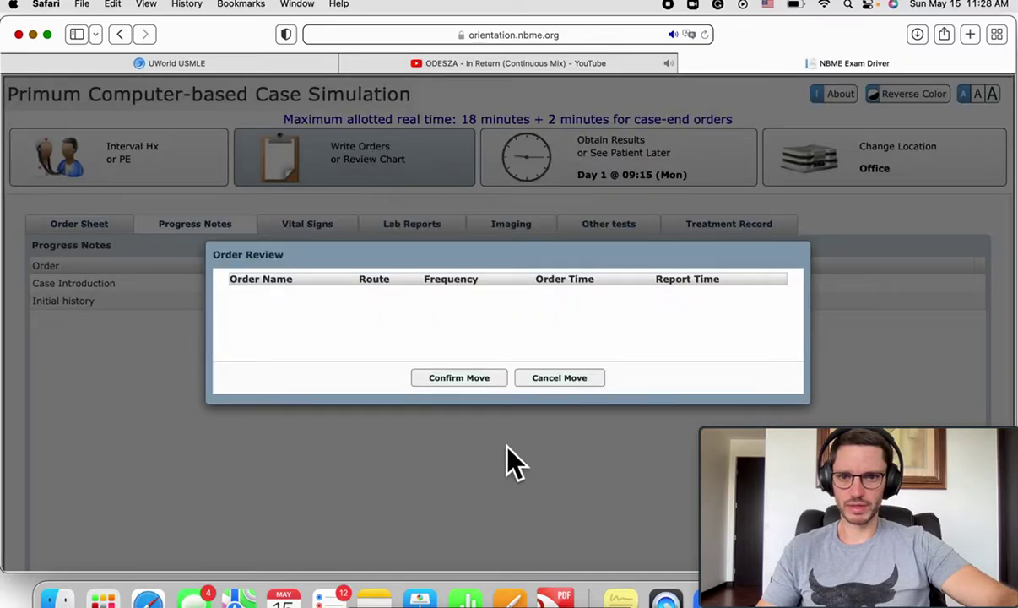
{"action": "left_click", "coordinate": [476, 381]}
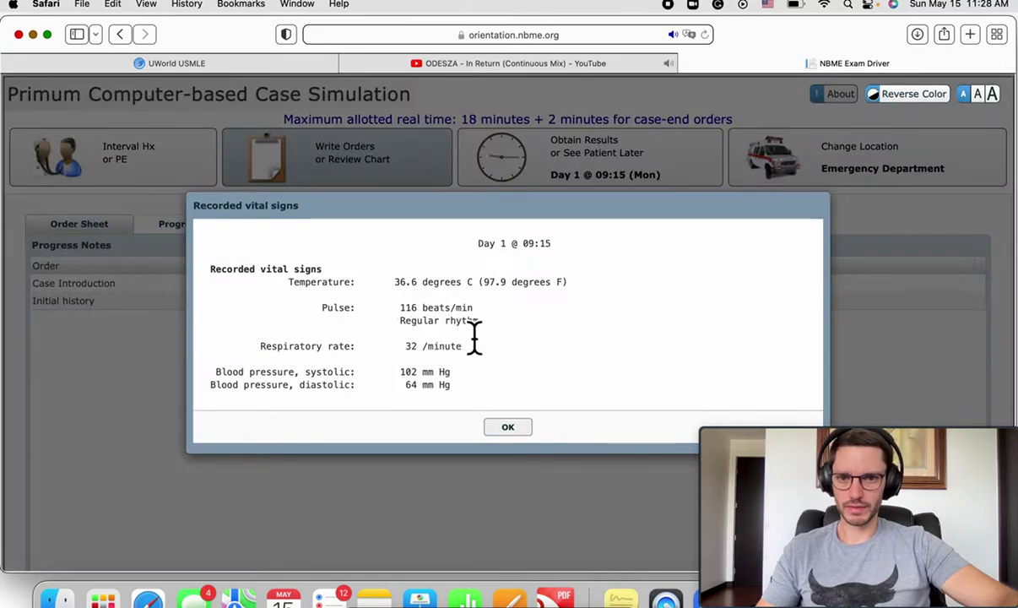
{"action": "left_click", "coordinate": [507, 429]}
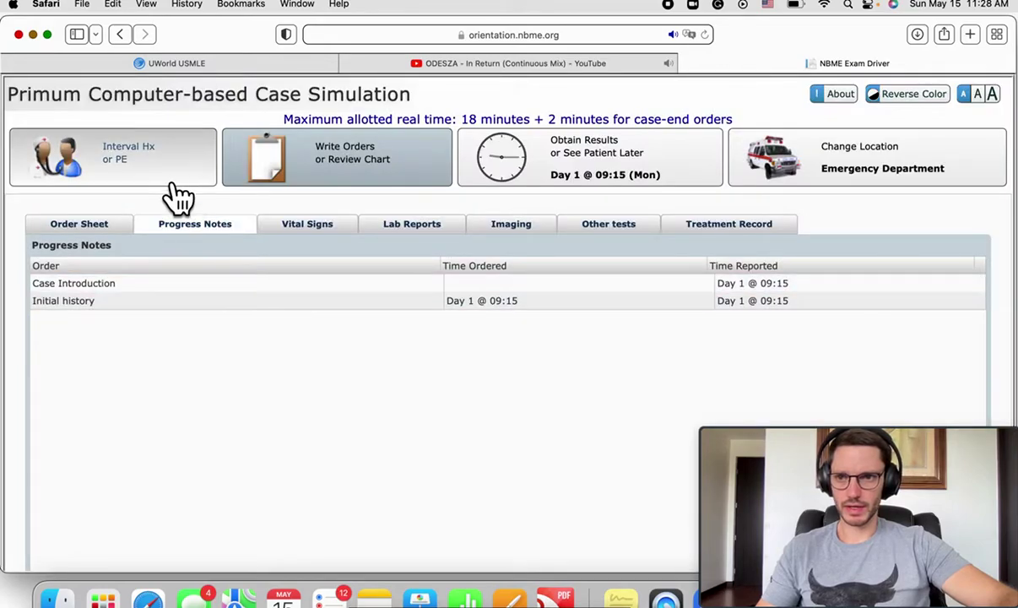
Step: Perform a physical examination covering General Appearance, Skin, Lymph Nodes, HEENT/Neck, Chest/Lungs, Heart/Cardiovascular, Extremities/Spine and Neuro/Psych, and confirm the choices
{"action": "left_click", "coordinate": [171, 180]}
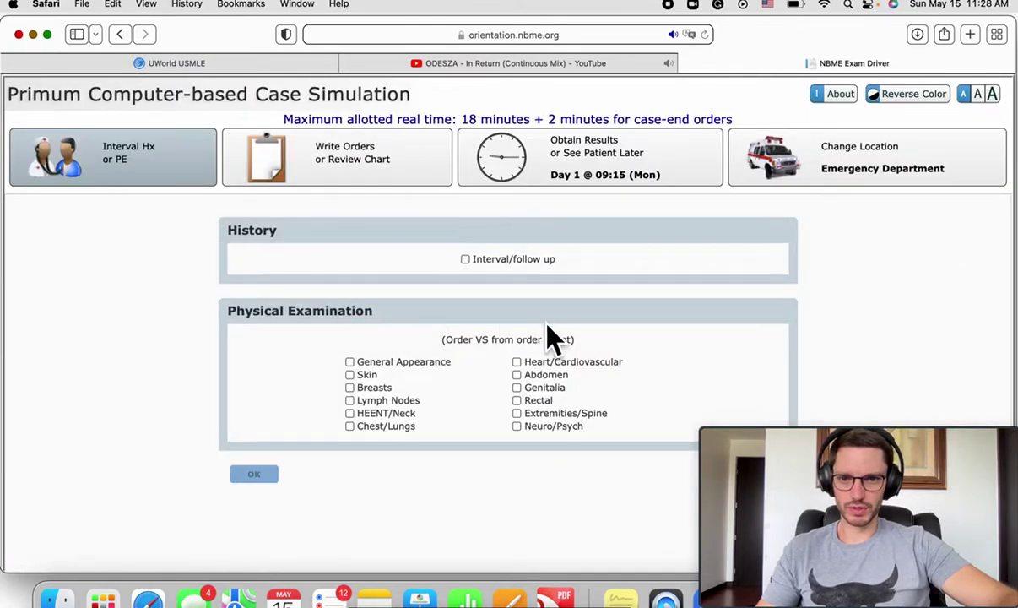
{"action": "left_click", "coordinate": [349, 363]}
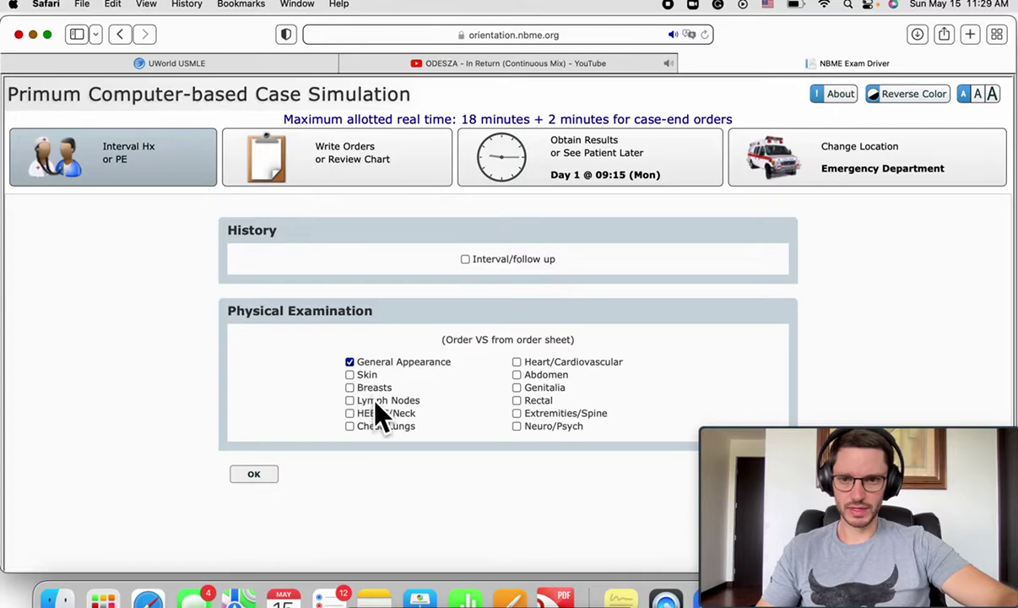
{"action": "left_click", "coordinate": [350, 400]}
{"action": "scroll", "coordinate": [372, 419], "scroll_direction": "left", "scroll_amount": 2}
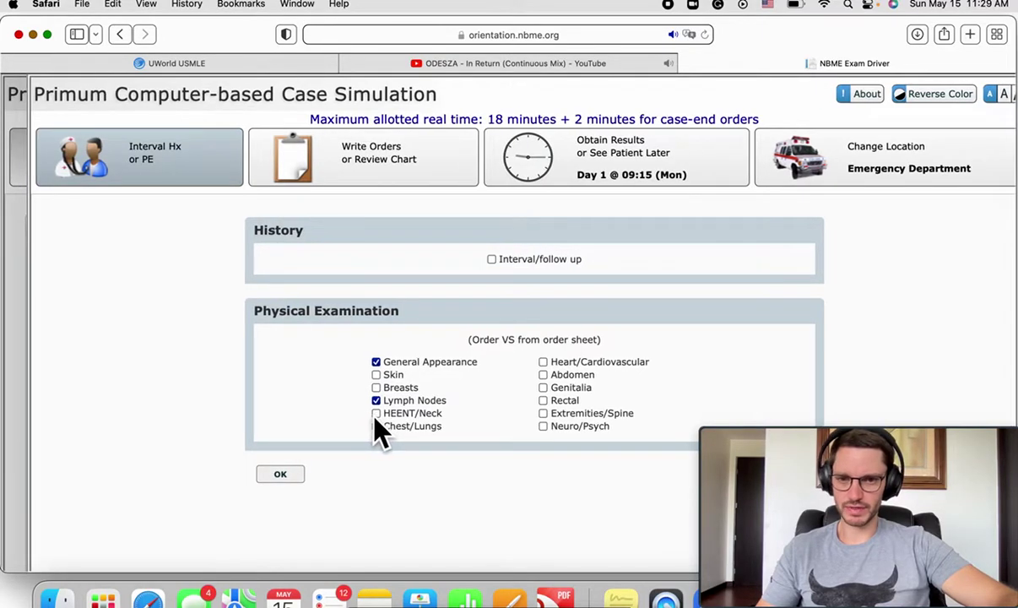
{"action": "left_click", "coordinate": [351, 413]}
{"action": "left_click", "coordinate": [350, 426]}
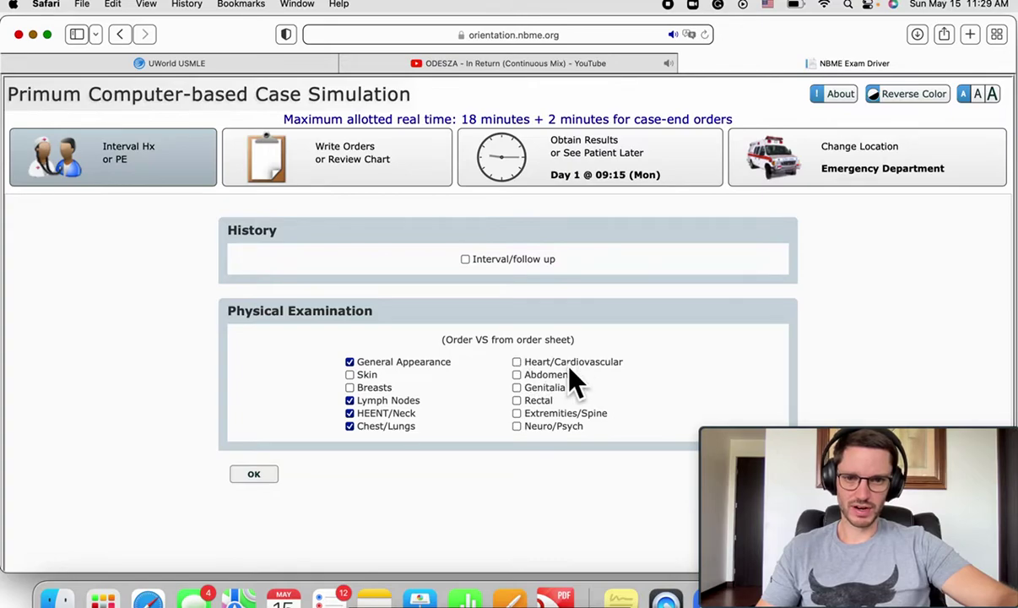
{"action": "left_click", "coordinate": [518, 366]}
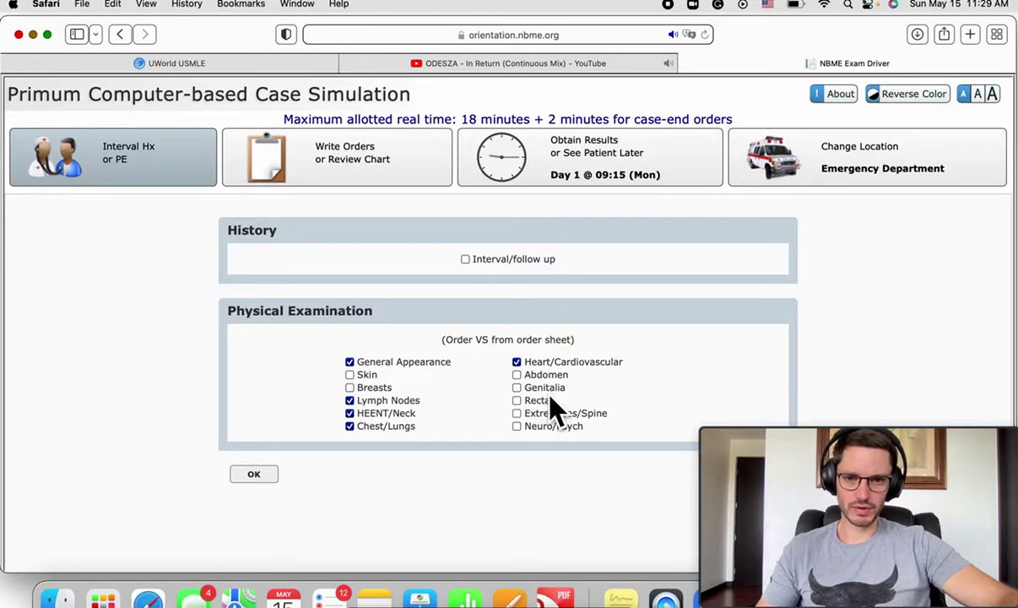
{"action": "left_click", "coordinate": [516, 426]}
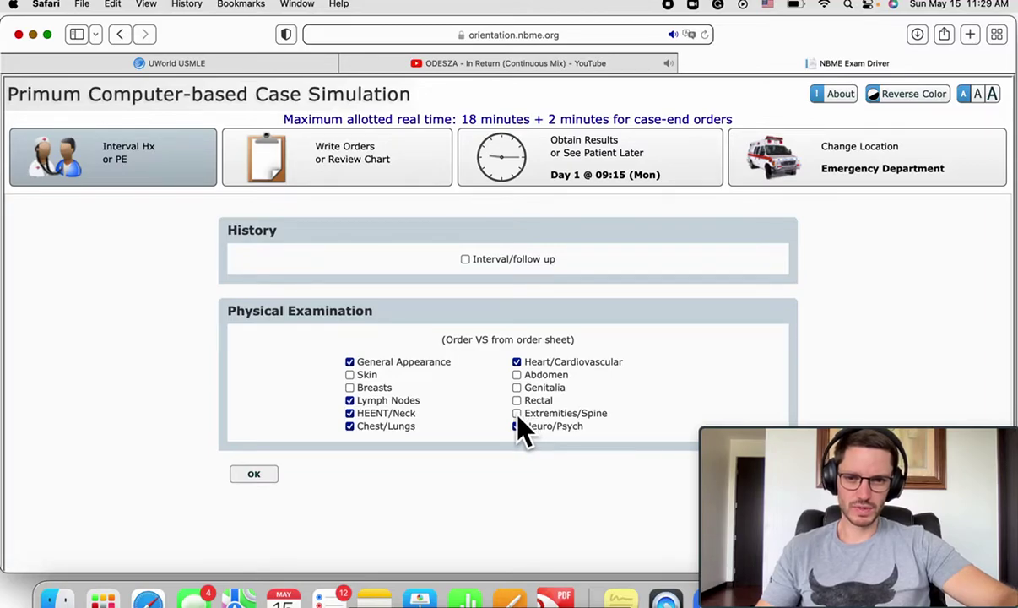
{"action": "left_click", "coordinate": [350, 376]}
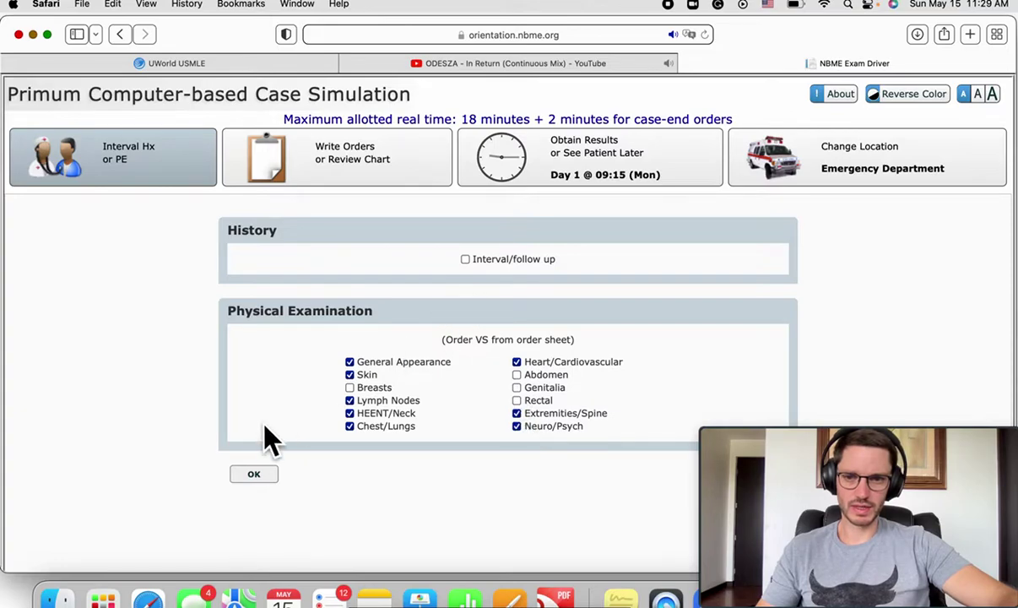
{"action": "left_click", "coordinate": [258, 475]}
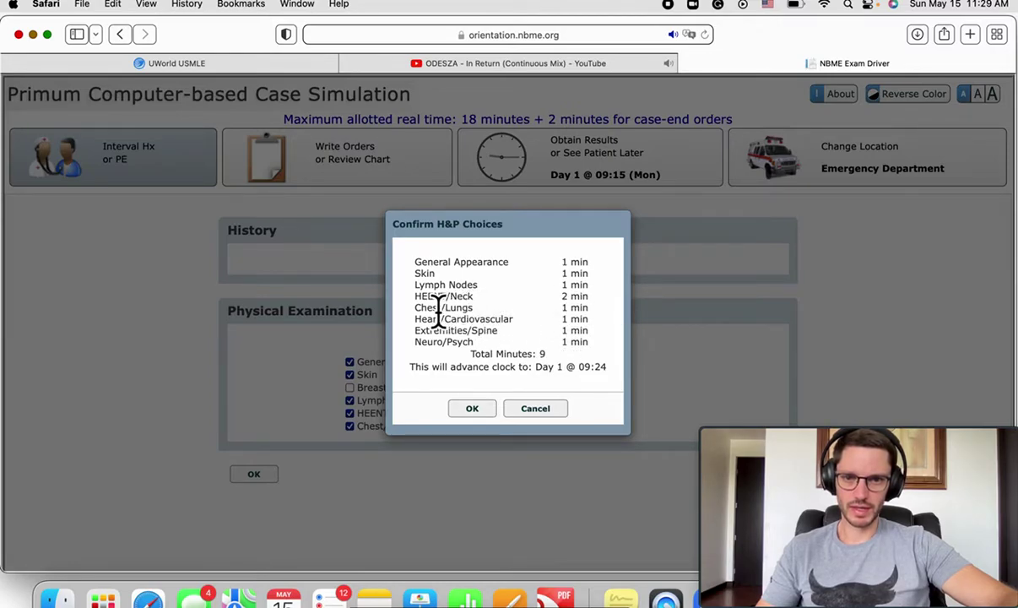
{"action": "left_click", "coordinate": [473, 409]}
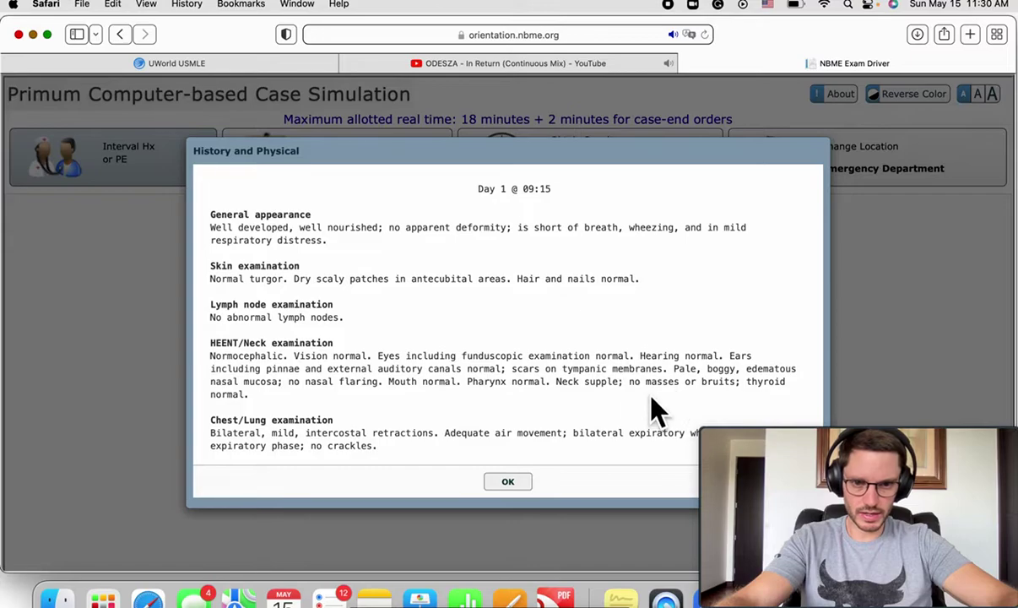
Step: Read the physical examination findings through the neurologic/psychologic section and close the report
{"action": "scroll", "coordinate": [489, 432], "scroll_direction": "down", "scroll_amount": 5}
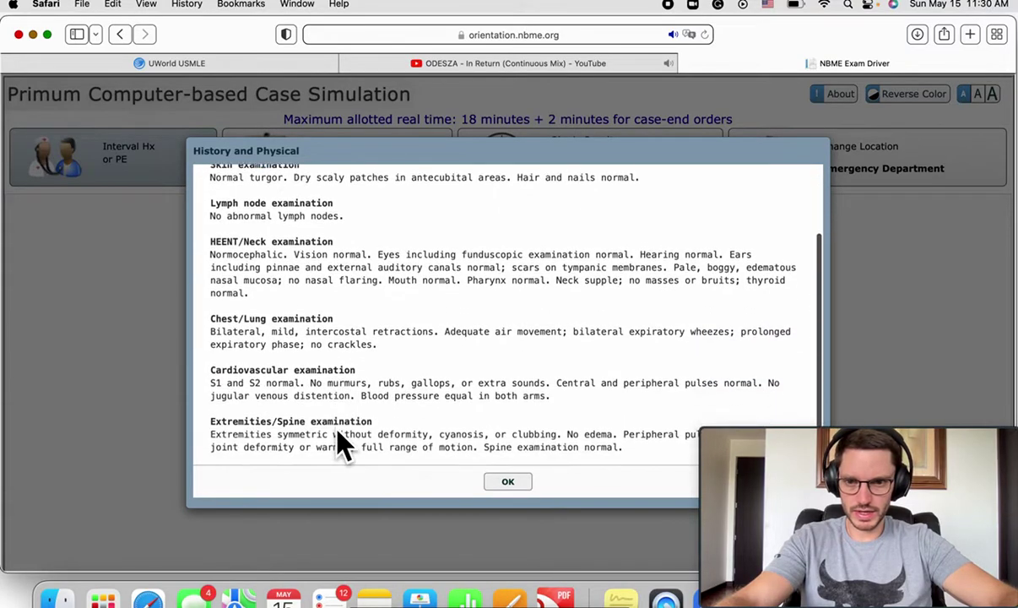
{"action": "scroll", "coordinate": [366, 354], "scroll_direction": "down", "scroll_amount": 2}
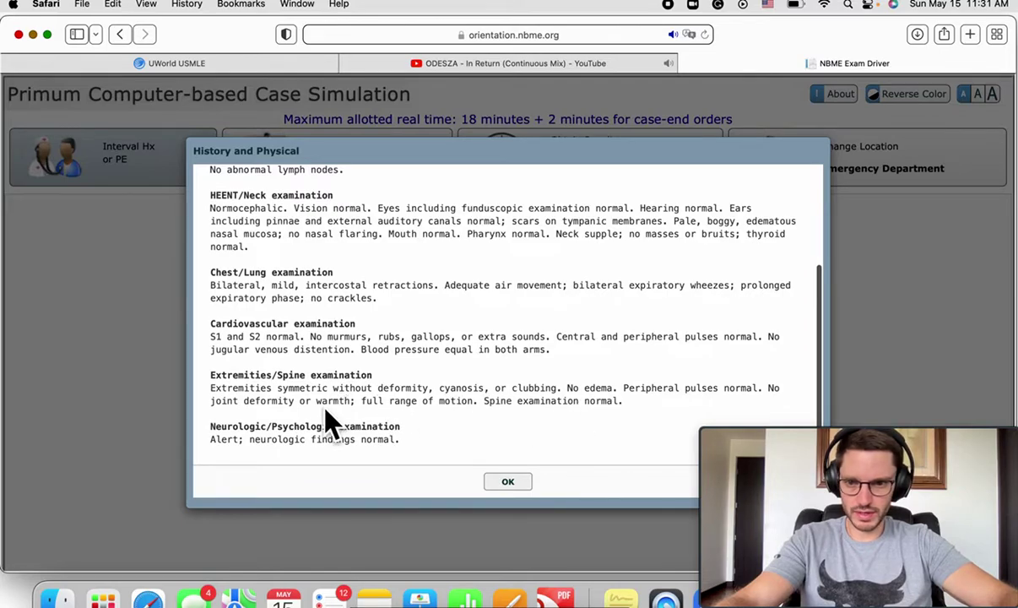
{"action": "left_click", "coordinate": [508, 482]}
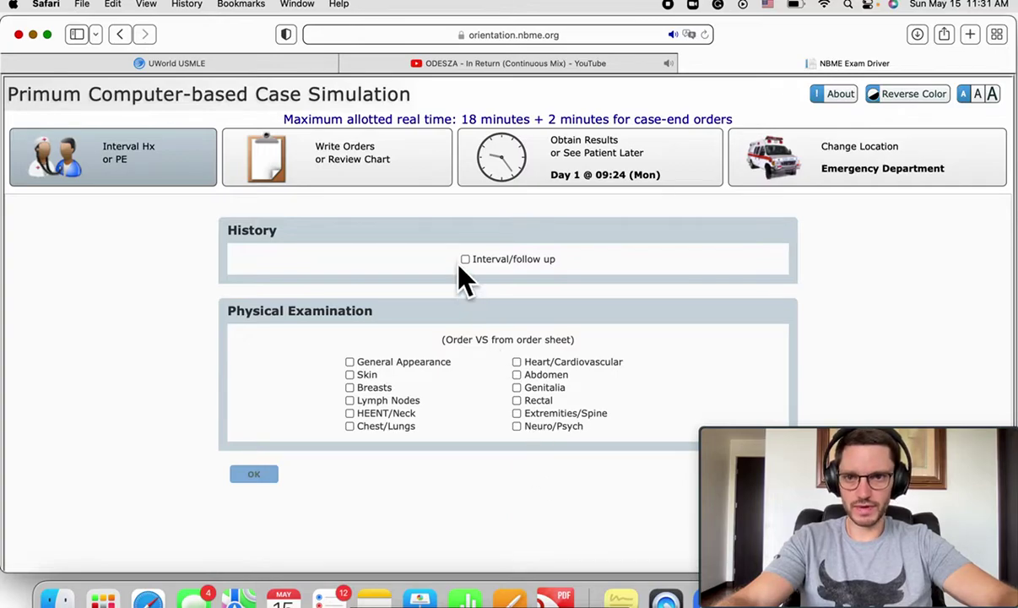
Step: Start a new order entry from the order sheet and list "x ray" and "oxime" on separate lines
{"action": "left_click", "coordinate": [381, 192]}
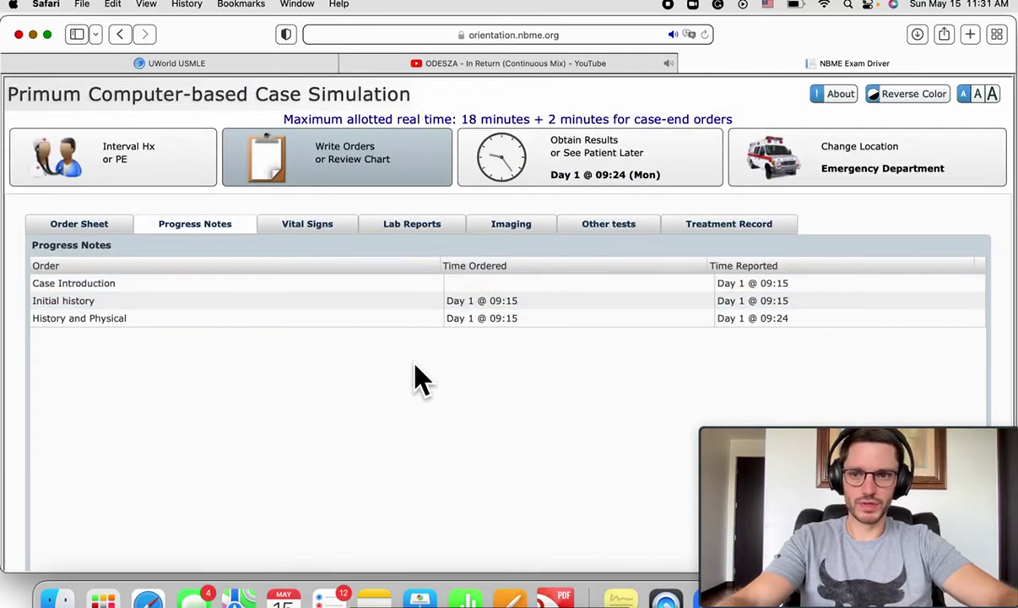
{"action": "scroll", "coordinate": [416, 380], "scroll_direction": "down", "scroll_amount": 2}
{"action": "scroll", "coordinate": [418, 379], "scroll_direction": "up", "scroll_amount": 2}
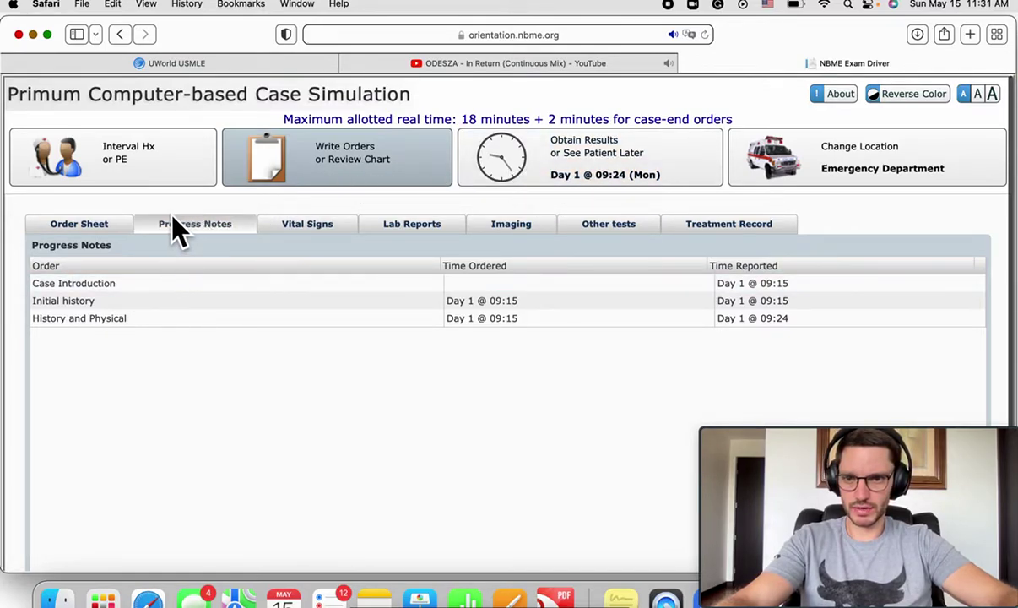
{"action": "left_click", "coordinate": [105, 225]}
{"action": "scroll", "coordinate": [253, 279], "scroll_direction": "down", "scroll_amount": 2}
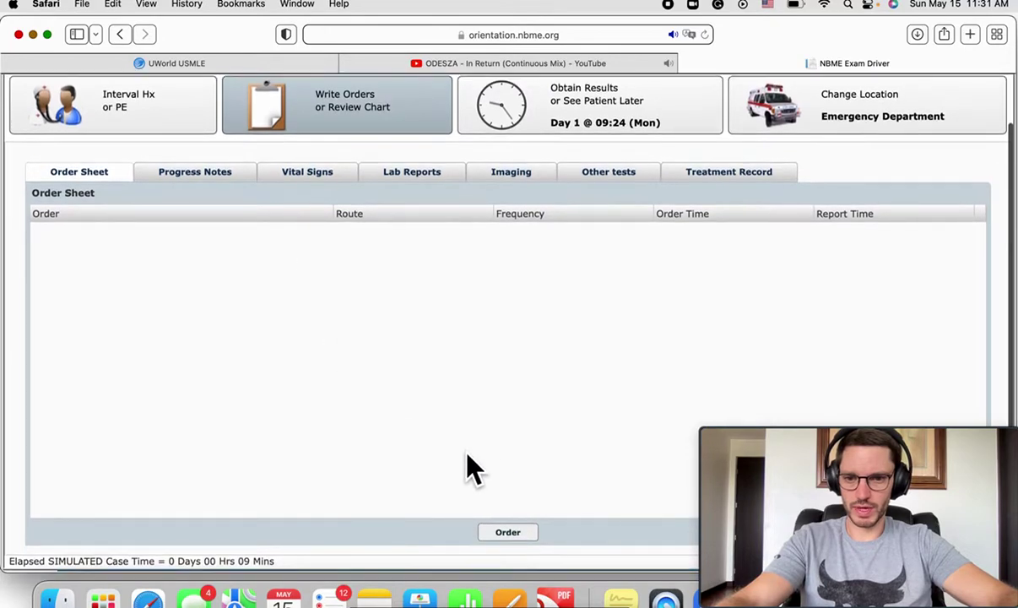
{"action": "left_click", "coordinate": [507, 533]}
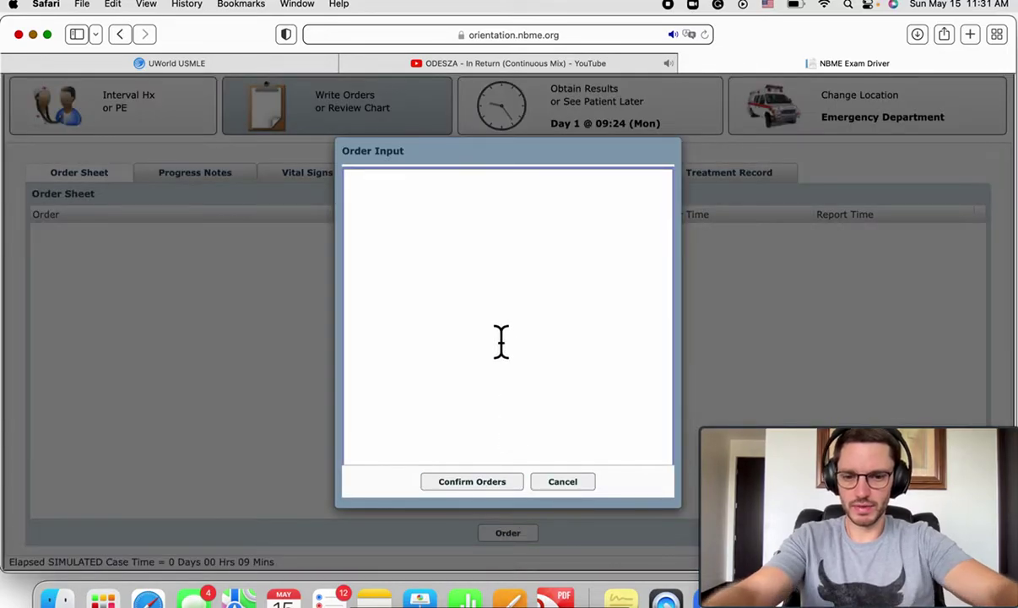
{"action": "type", "text": "x ray"}
{"action": "key", "text": "Return"}
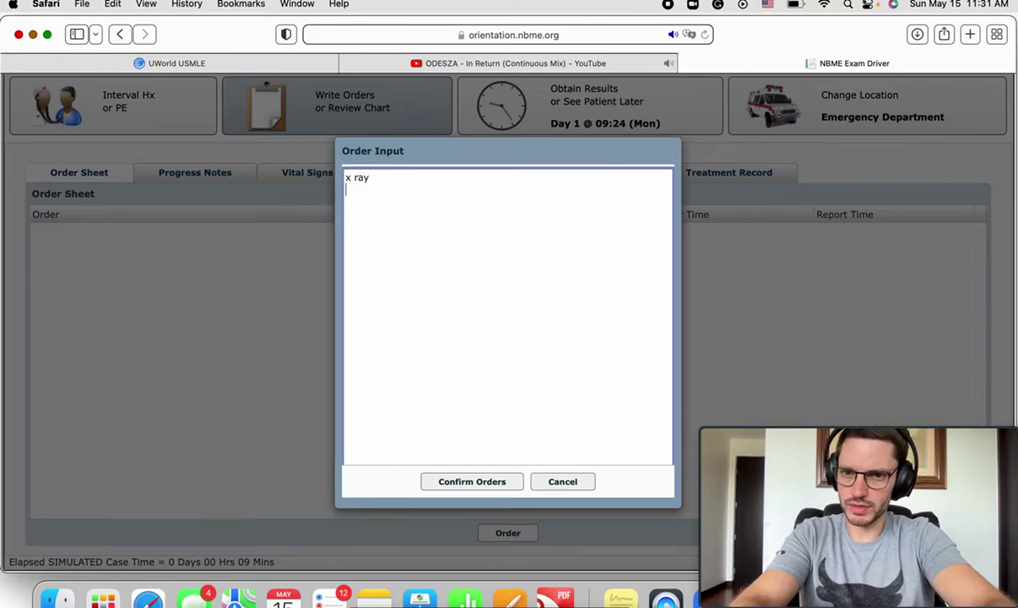
{"action": "type", "text": "pulse ox"}
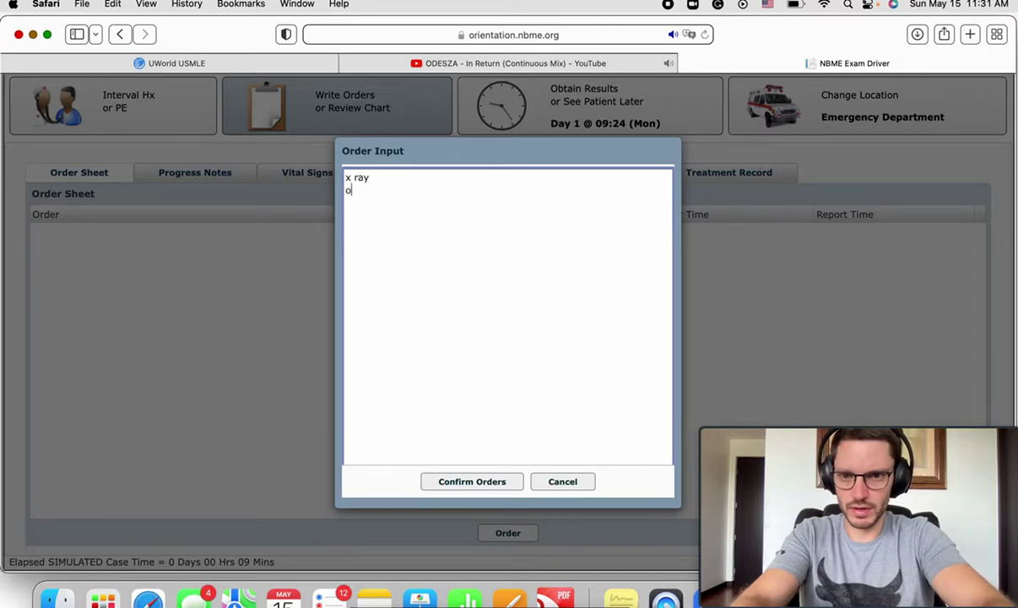
{"action": "type", "text": "ime"}
{"action": "key", "text": "Return"}
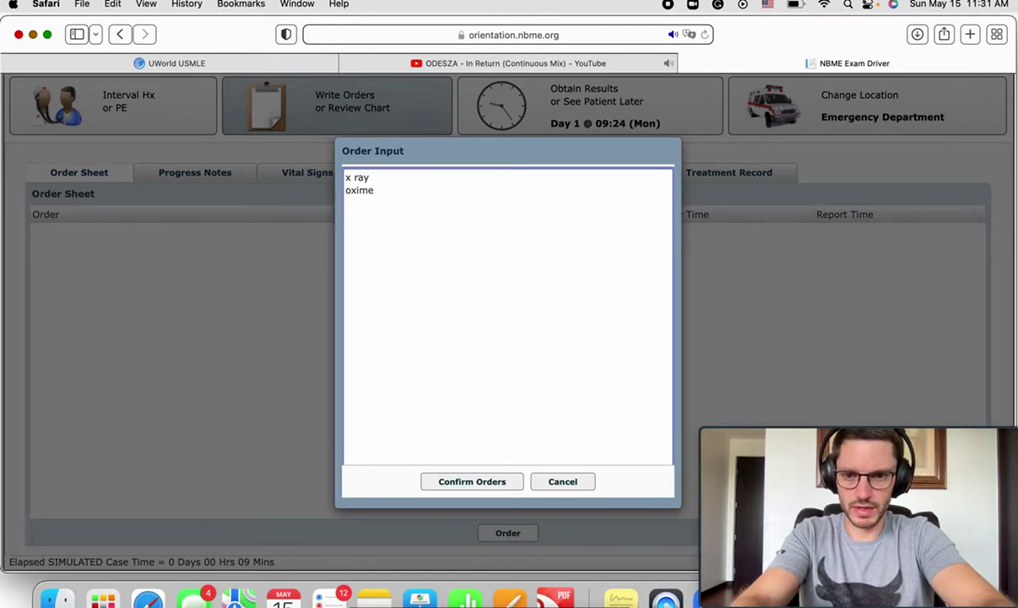
Step: Add oxygen, cbc, bmp, crp, esr and "nebuliz" to the order list and submit all the orders for verification
{"action": "type", "text": "oxygen"}
{"action": "key", "text": "Return"}
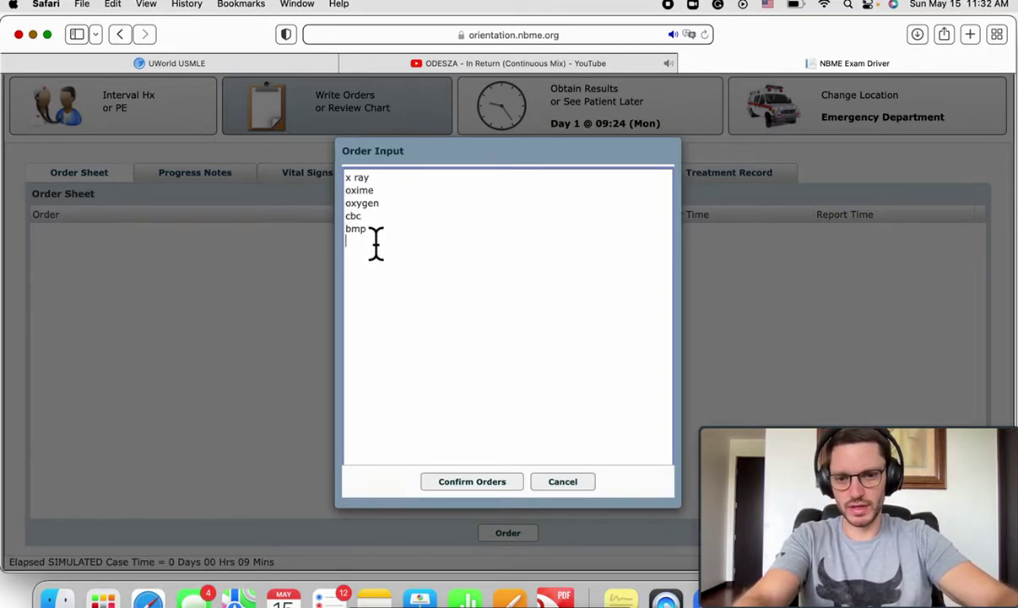
{"action": "type", "text": "crp"}
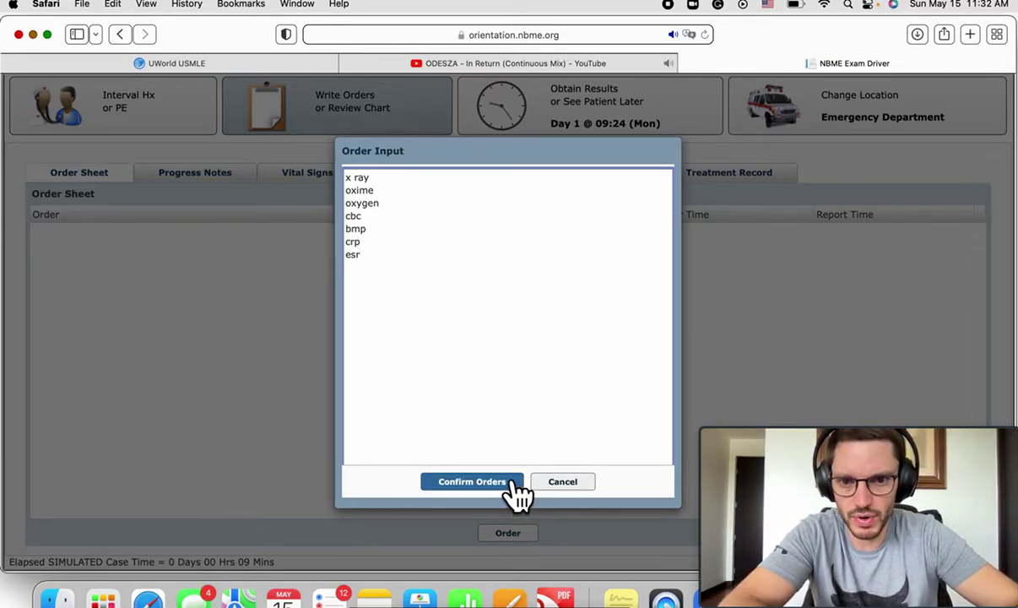
{"action": "key", "text": "Return"}
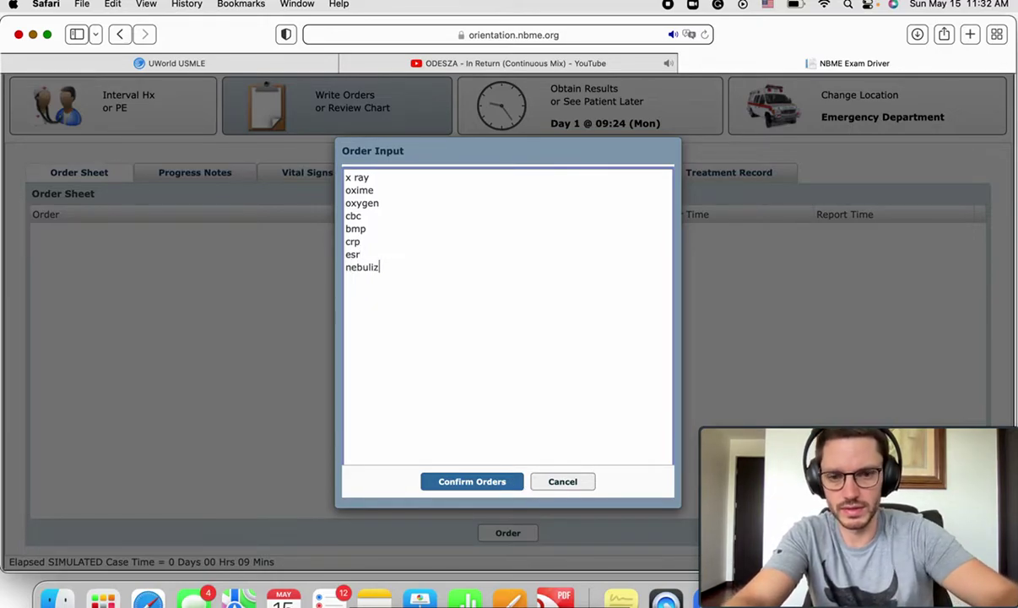
{"action": "left_click", "coordinate": [481, 486]}
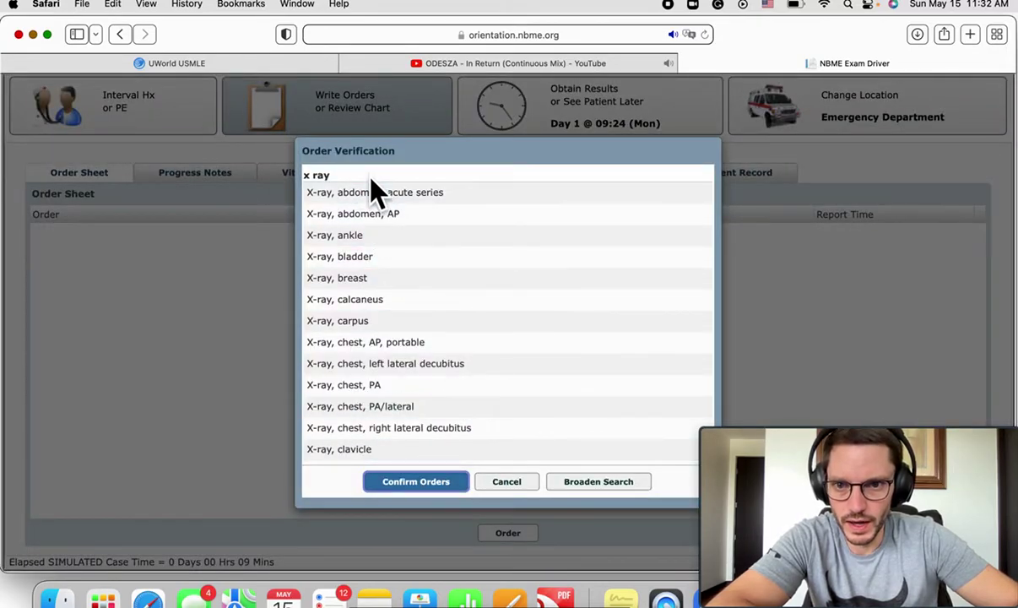
Step: Order a portable AP chest X-ray and pulse oximetry, each without a repeat frequency
{"action": "left_click", "coordinate": [376, 346]}
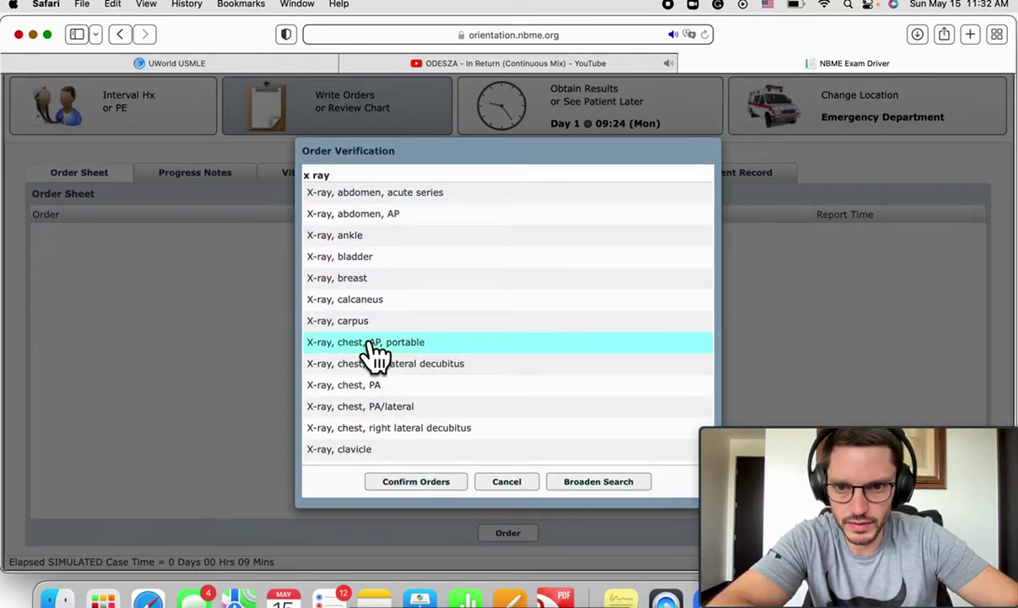
{"action": "left_click", "coordinate": [434, 482]}
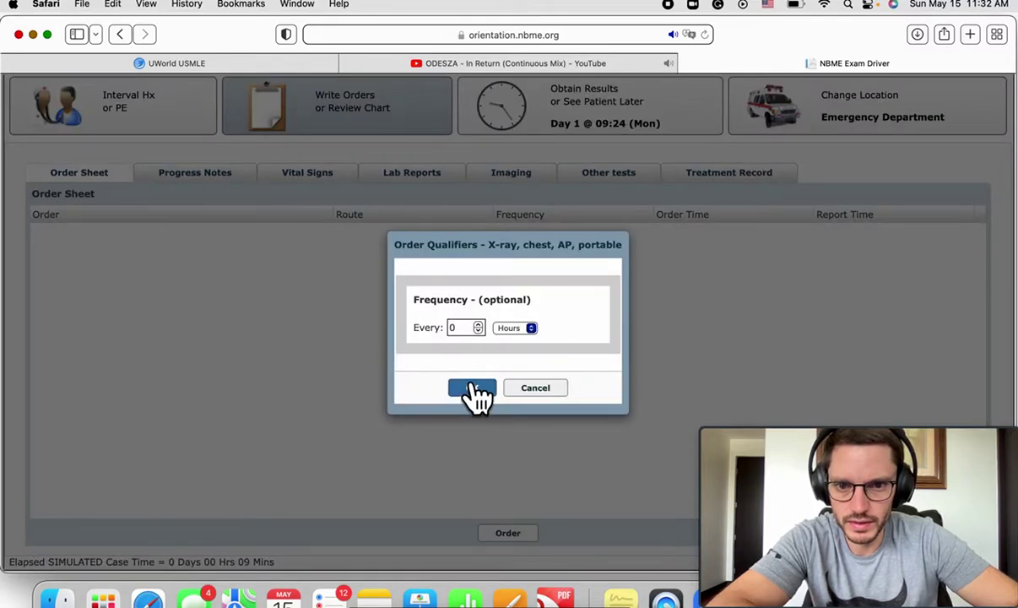
{"action": "left_click", "coordinate": [472, 388]}
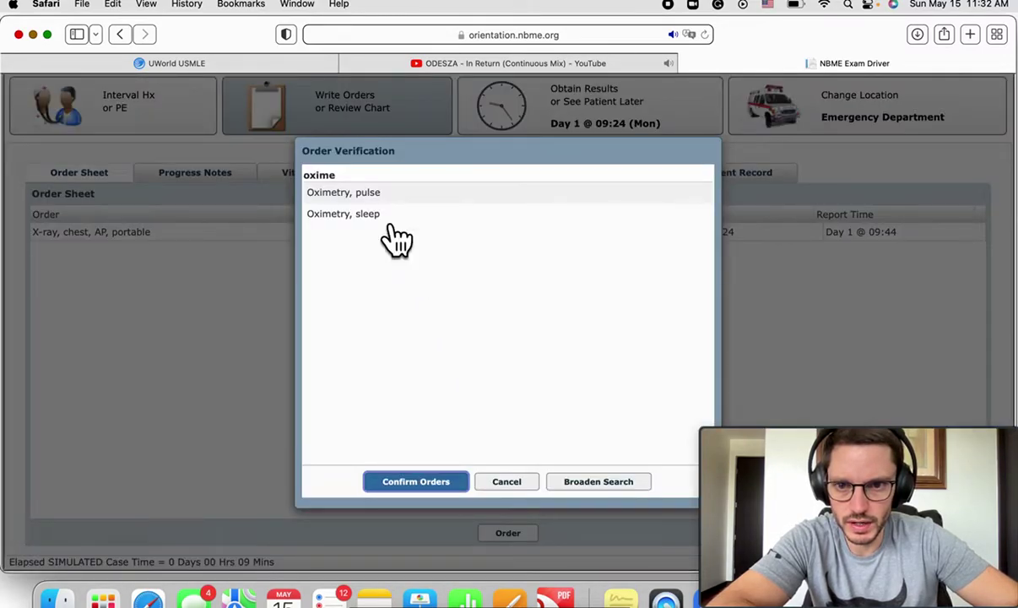
{"action": "left_click", "coordinate": [371, 195]}
{"action": "left_click", "coordinate": [447, 481]}
{"action": "left_click", "coordinate": [473, 387]}
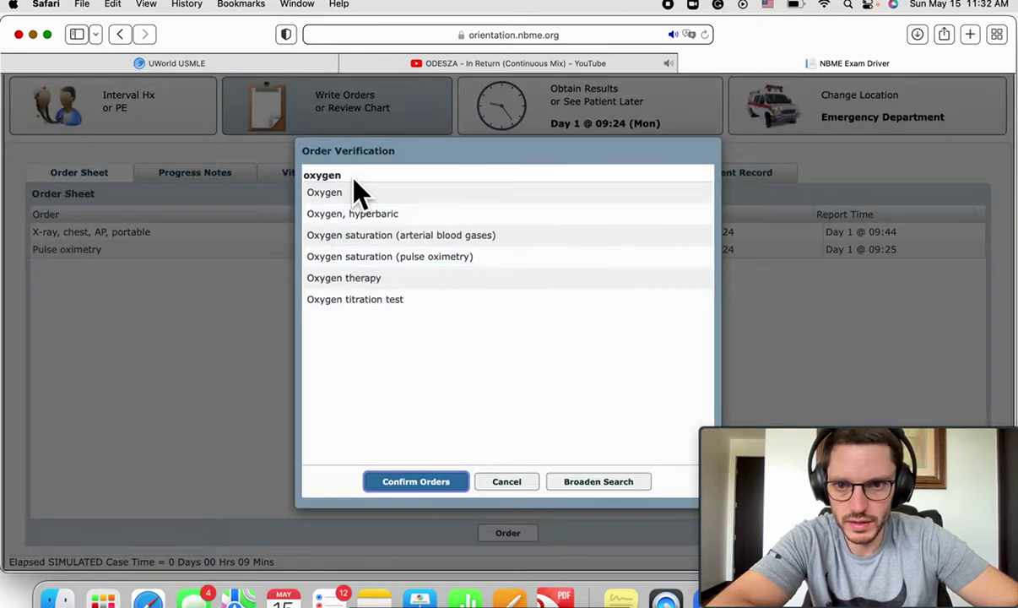
Step: Choose oxygen therapy for the oxygen request and order it as continuous inhalation
{"action": "left_click", "coordinate": [420, 236]}
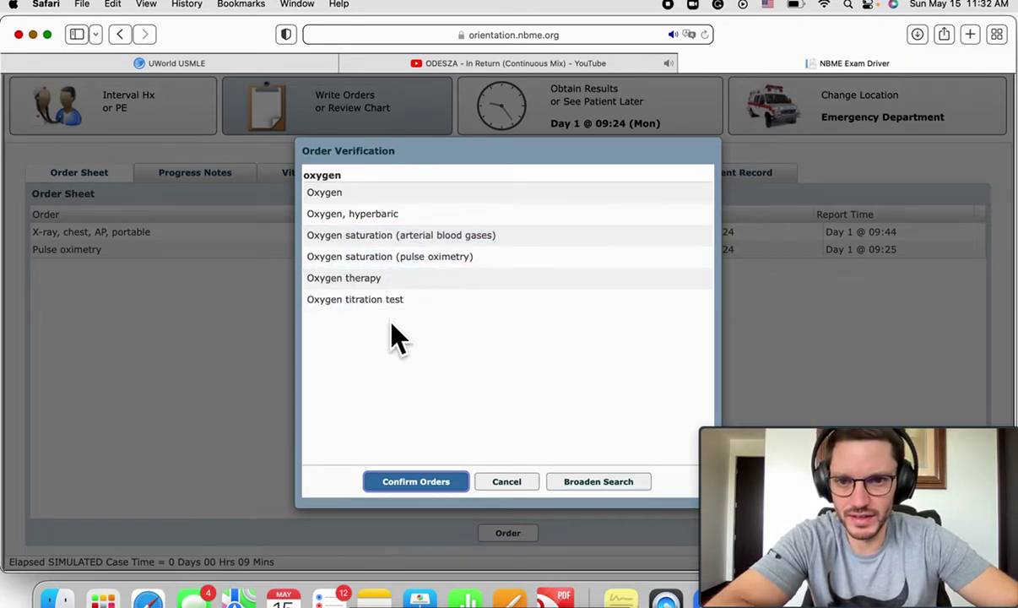
{"action": "left_click", "coordinate": [363, 279]}
{"action": "left_click", "coordinate": [425, 479]}
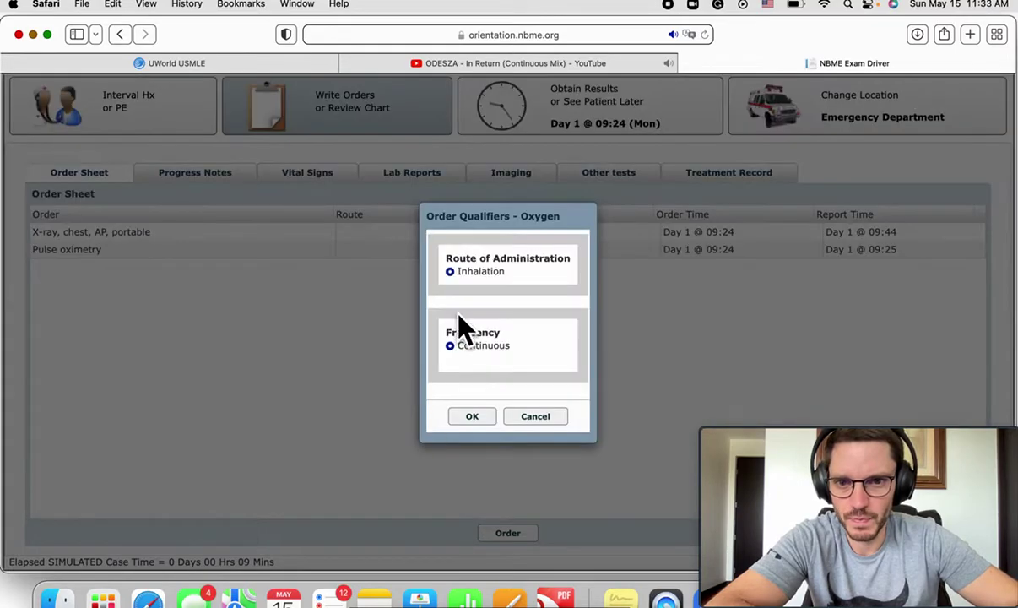
{"action": "left_click", "coordinate": [469, 418]}
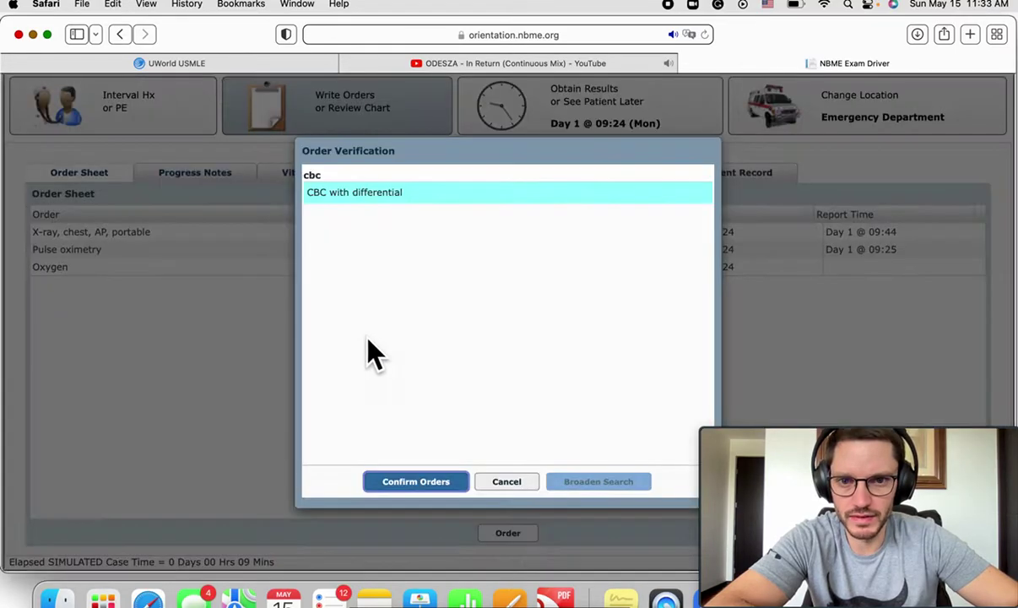
Step: Confirm the CBC with differential, BMP, serum CRP and ESR orders, each without a repeat frequency
{"action": "left_click", "coordinate": [416, 482]}
{"action": "left_click", "coordinate": [474, 394]}
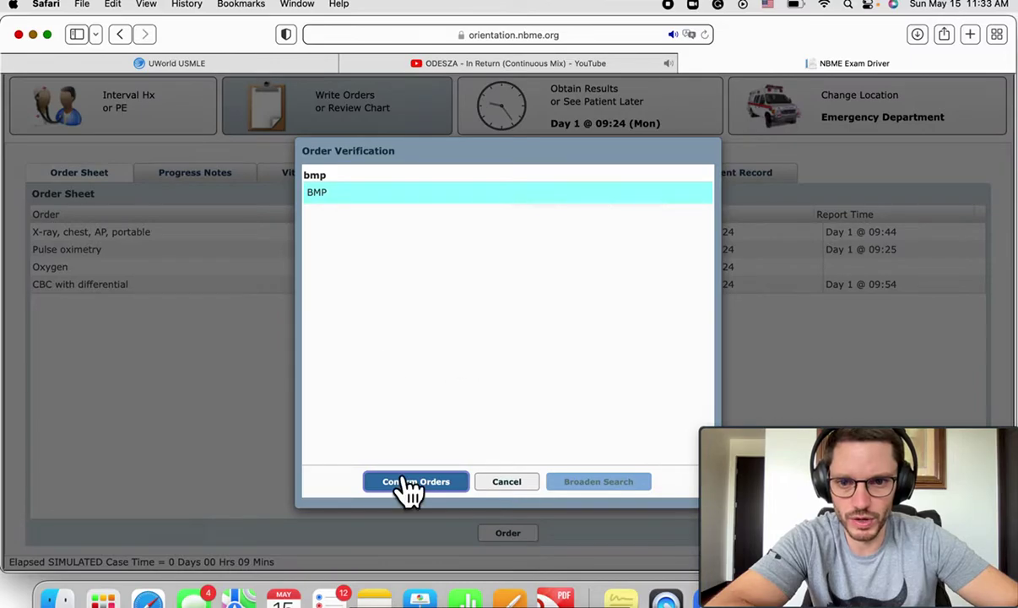
{"action": "left_click", "coordinate": [413, 483]}
{"action": "left_click", "coordinate": [486, 391]}
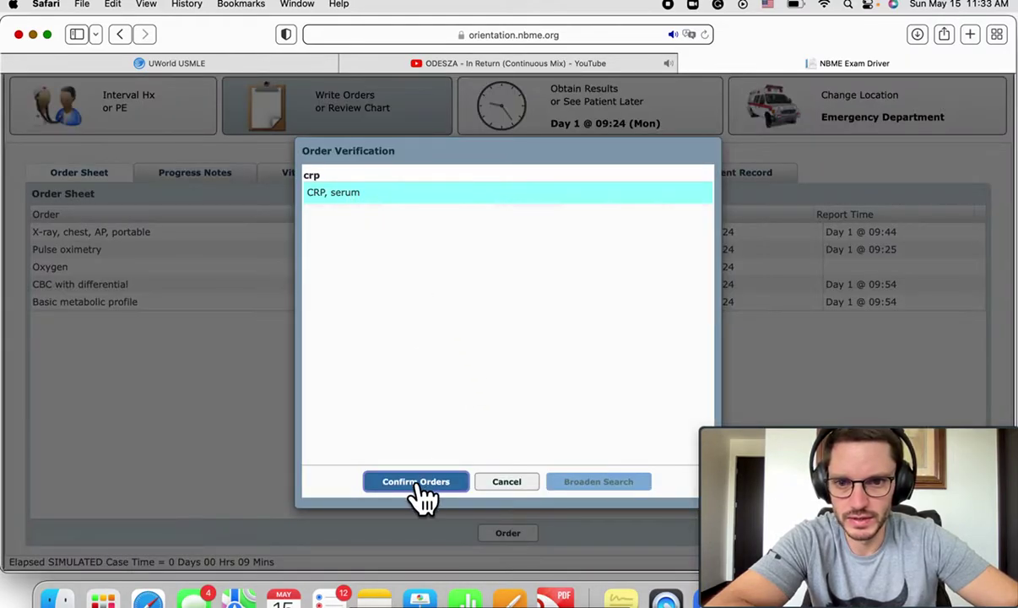
{"action": "left_click", "coordinate": [416, 483]}
{"action": "left_click", "coordinate": [466, 390]}
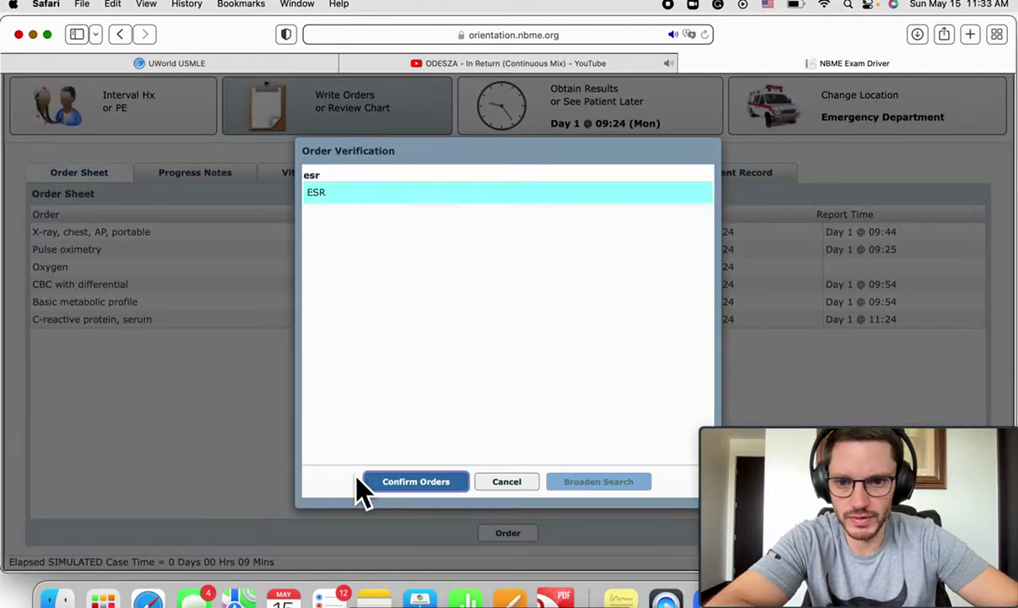
{"action": "left_click", "coordinate": [384, 482]}
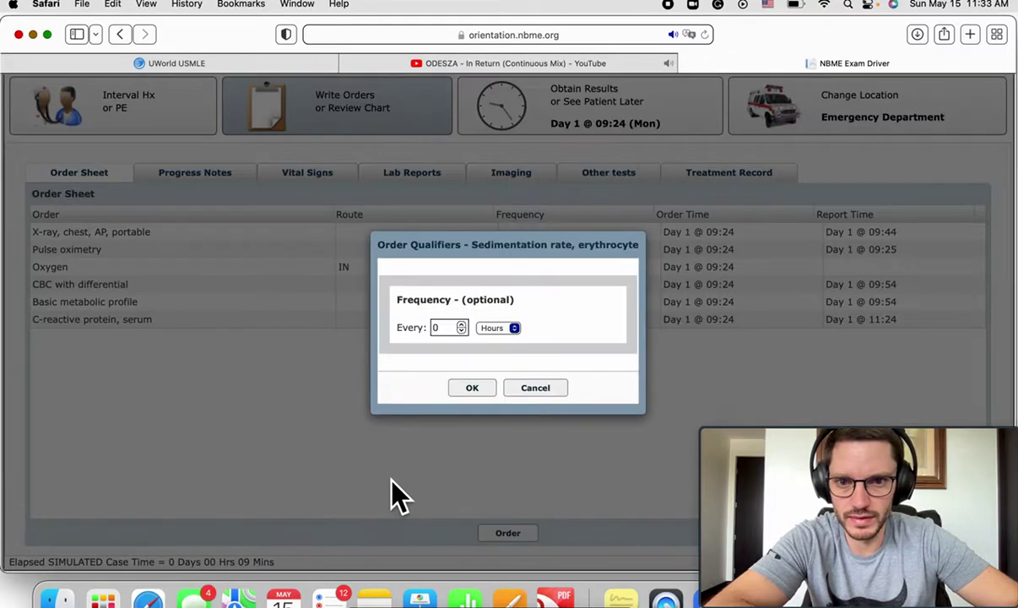
{"action": "left_click", "coordinate": [474, 393]}
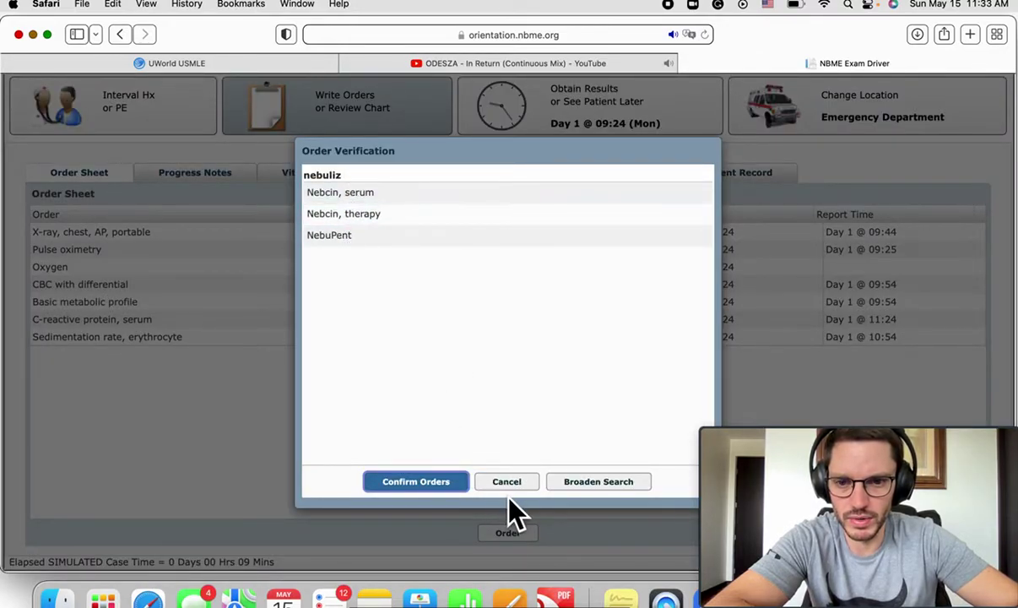
Step: Broaden the search for the "nebuliz" request and discard it without choosing any of the offered orders
{"action": "left_click", "coordinate": [577, 486]}
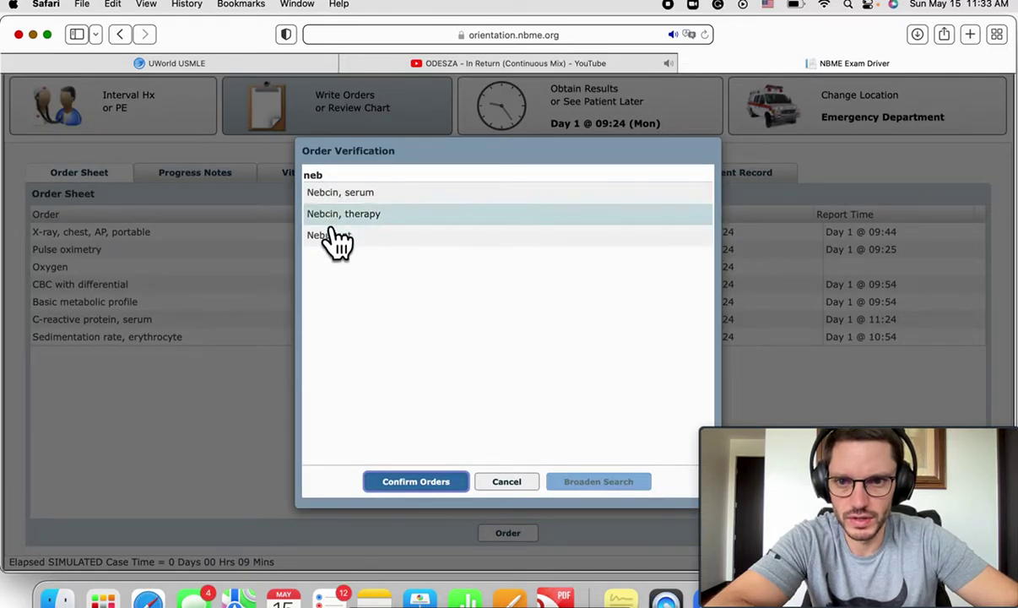
{"action": "left_click", "coordinate": [320, 174]}
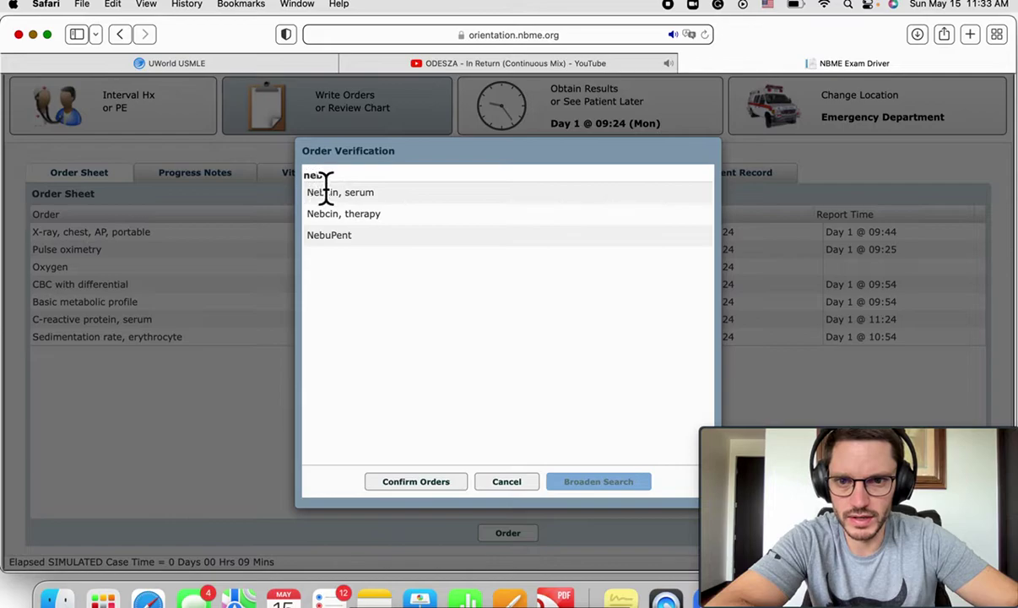
{"action": "left_click", "coordinate": [510, 485]}
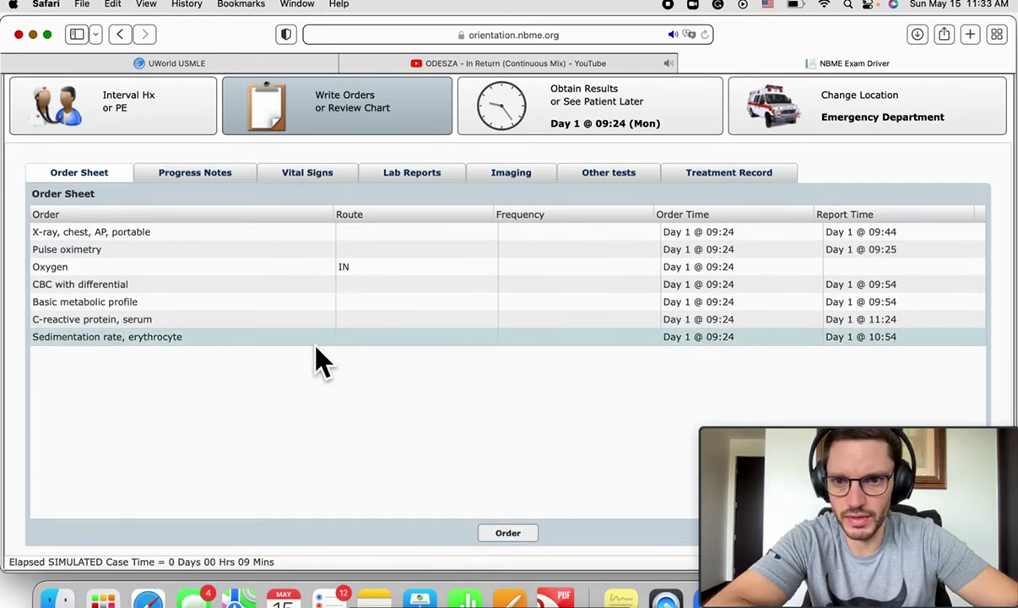
Step: Advance the case clock to the next available result and review the pulse oximetry report
{"action": "left_click", "coordinate": [562, 135]}
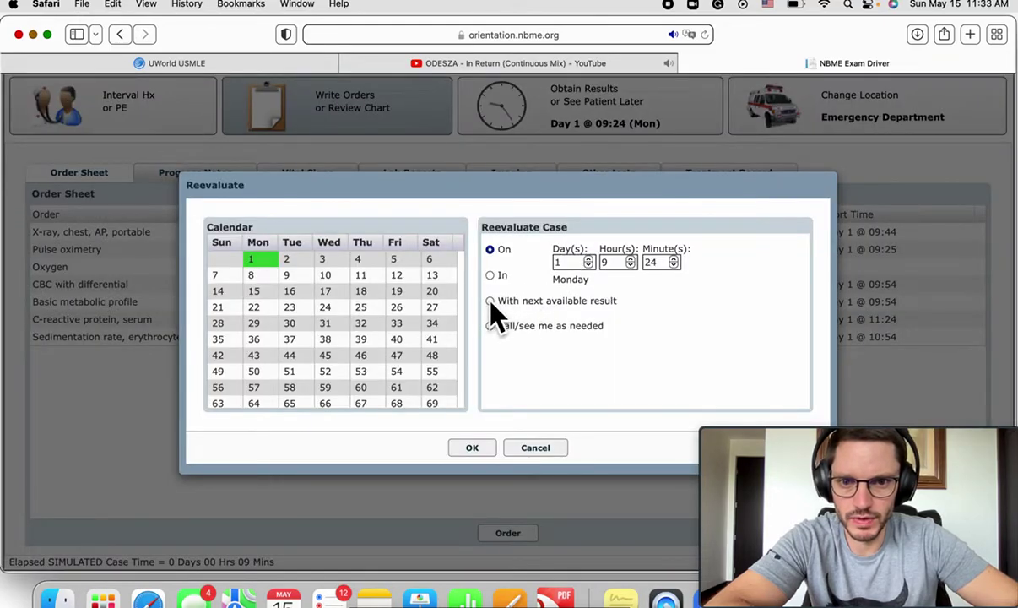
{"action": "left_click", "coordinate": [490, 301]}
{"action": "left_click", "coordinate": [473, 447]}
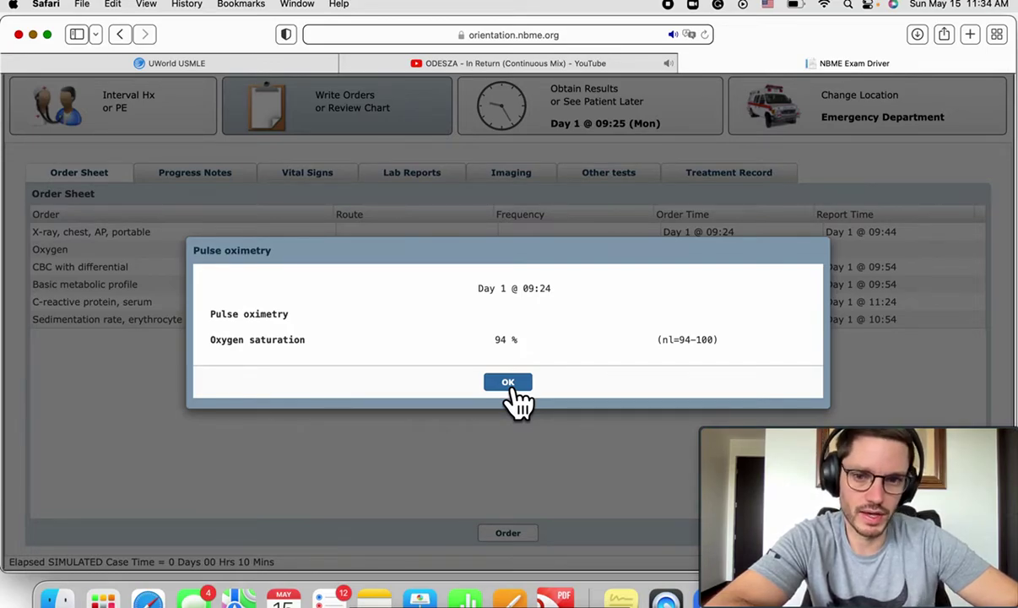
{"action": "left_click", "coordinate": [513, 383]}
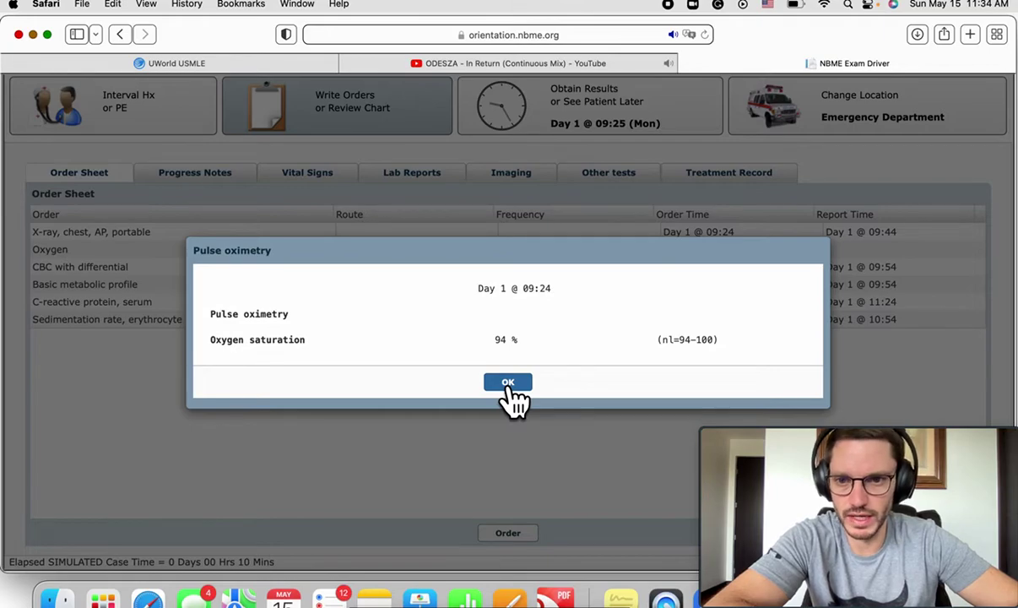
{"action": "left_click", "coordinate": [509, 384]}
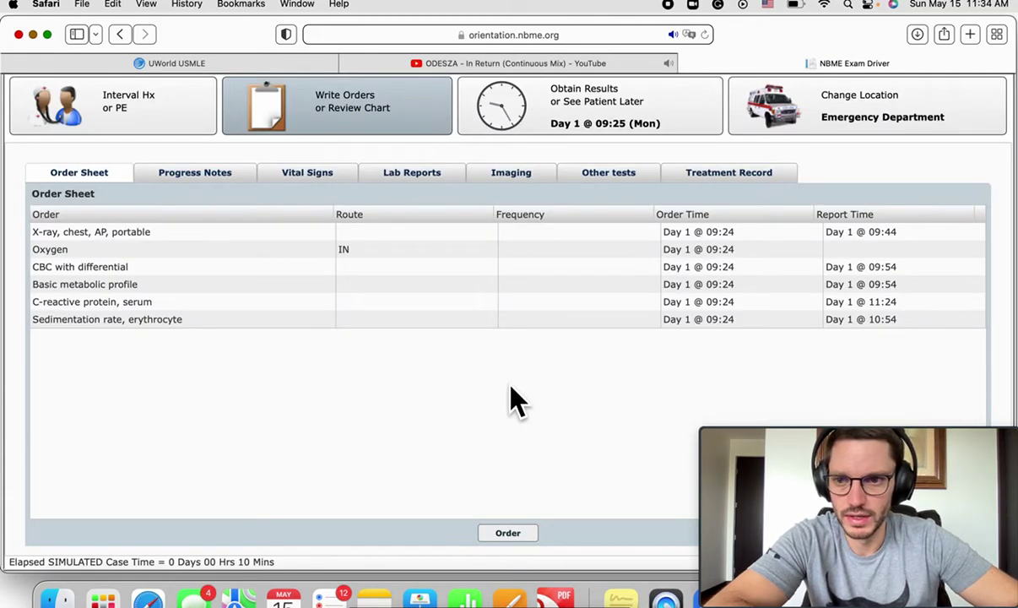
Step: Set the case reevaluation to 30 minutes ahead, and stop the clock advance after reading the chest X-ray report
{"action": "left_click", "coordinate": [591, 114]}
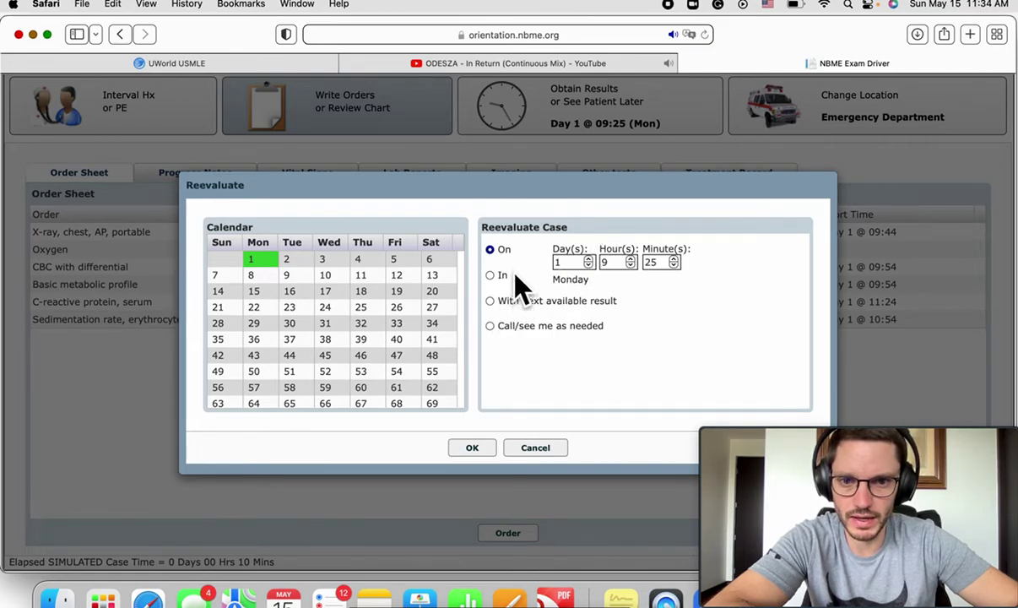
{"action": "left_click", "coordinate": [491, 276]}
{"action": "left_click", "coordinate": [674, 259]}
{"action": "left_click", "coordinate": [674, 259]}
{"action": "left_click", "coordinate": [673, 259]}
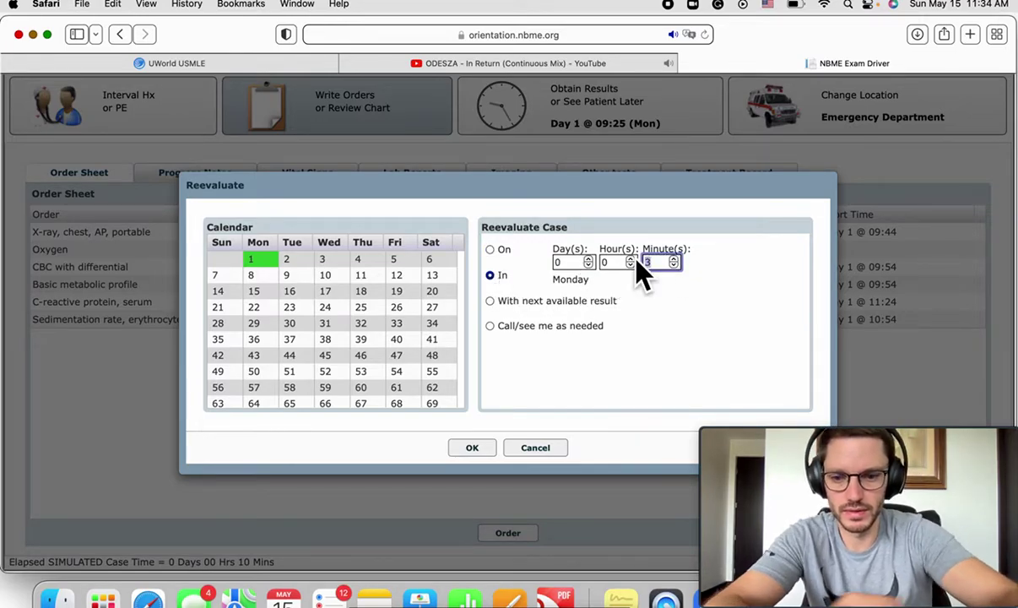
{"action": "type", "text": "30"}
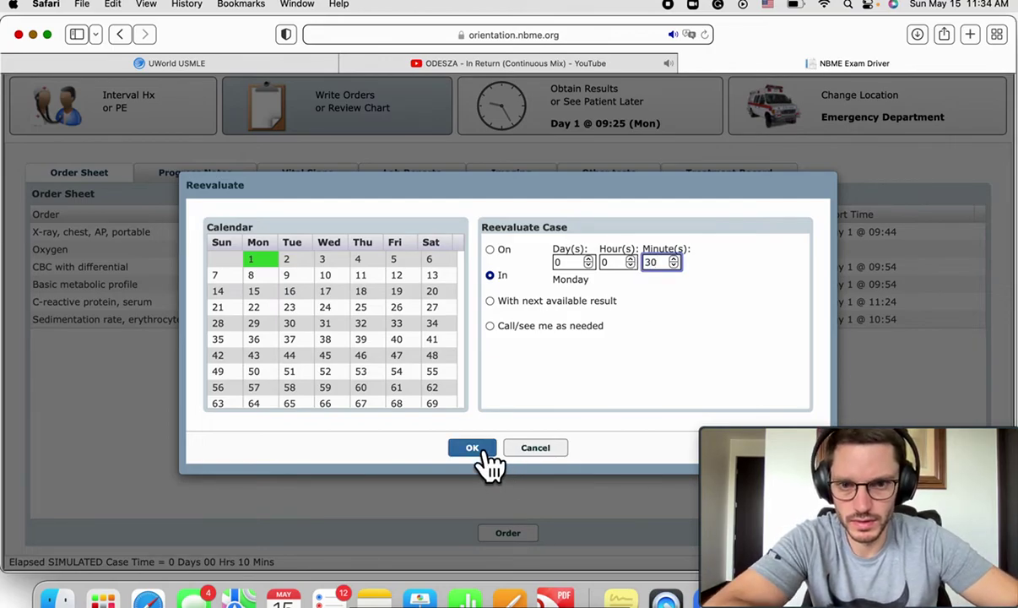
{"action": "left_click", "coordinate": [475, 448]}
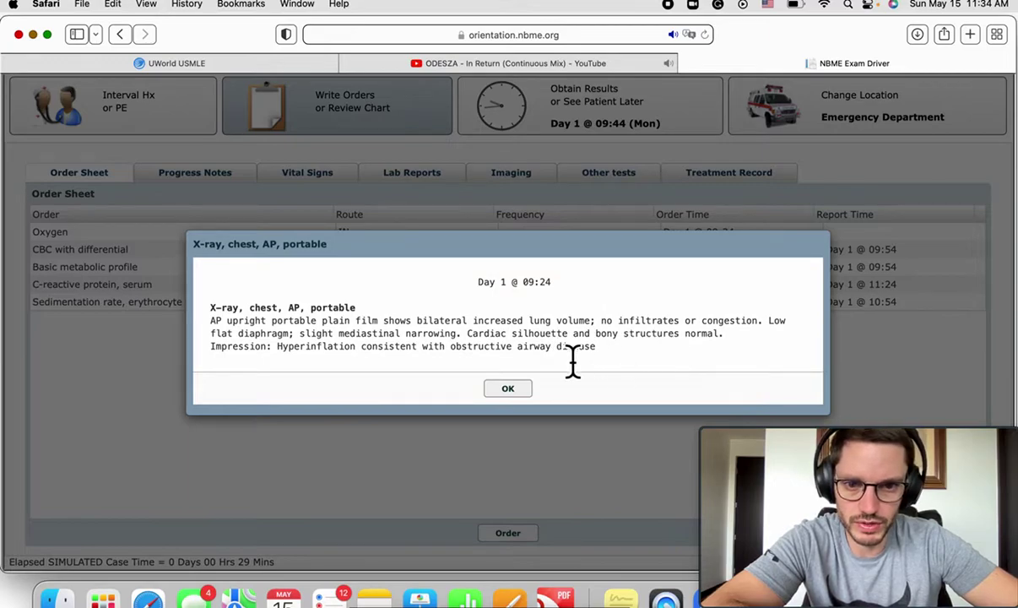
{"action": "left_click", "coordinate": [506, 389]}
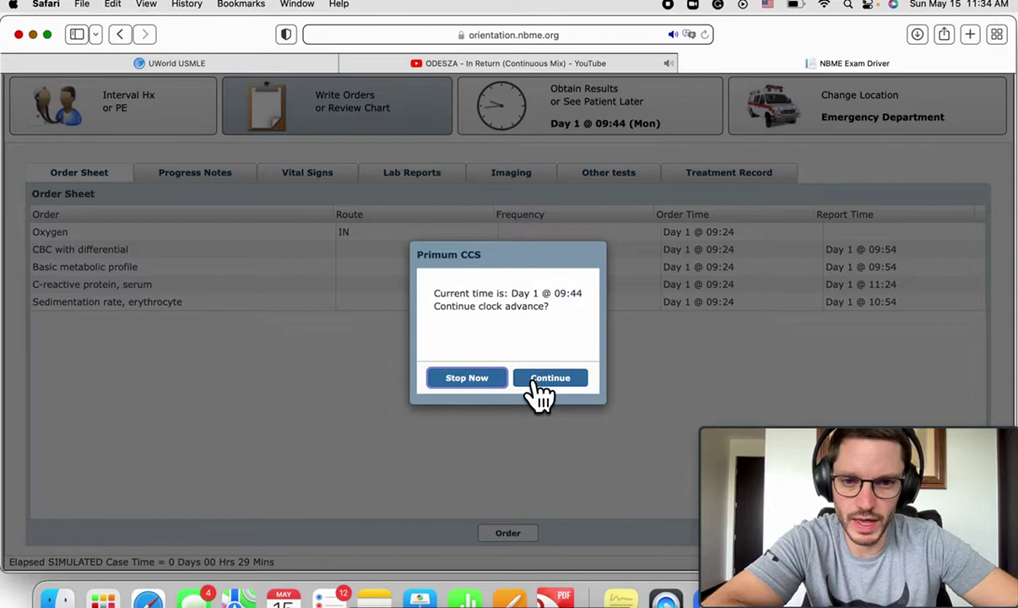
{"action": "left_click", "coordinate": [469, 379]}
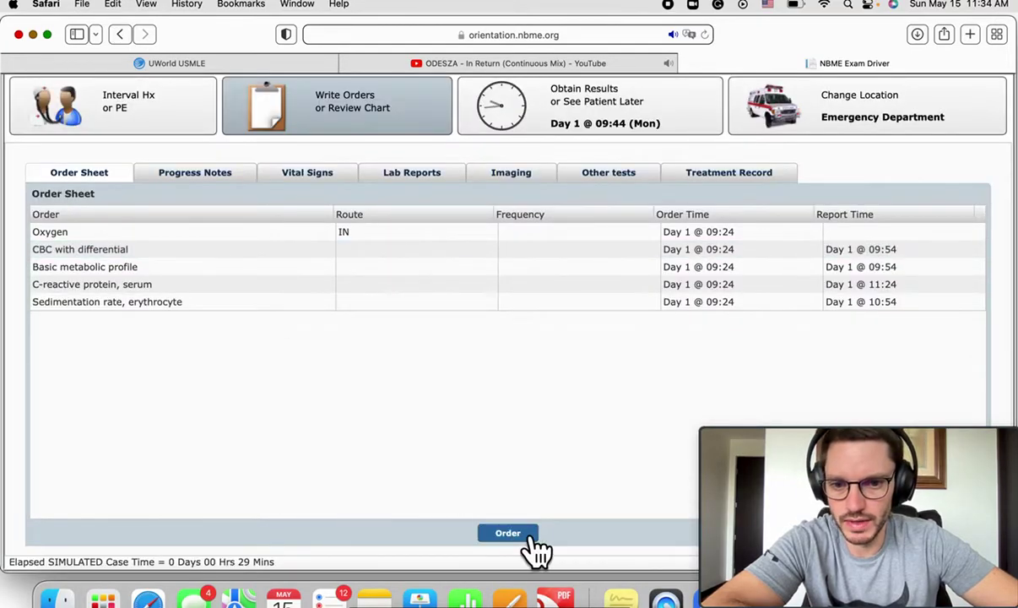
Step: Order albuterol by inhalation as a one time/bolus dose
{"action": "left_click", "coordinate": [509, 532]}
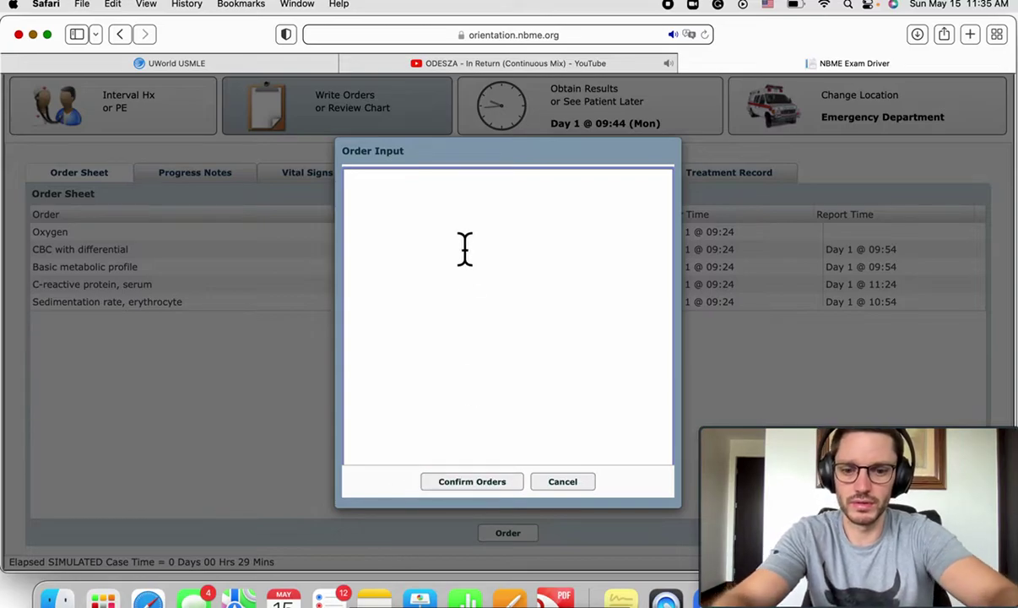
{"action": "type", "text": "albuterol"}
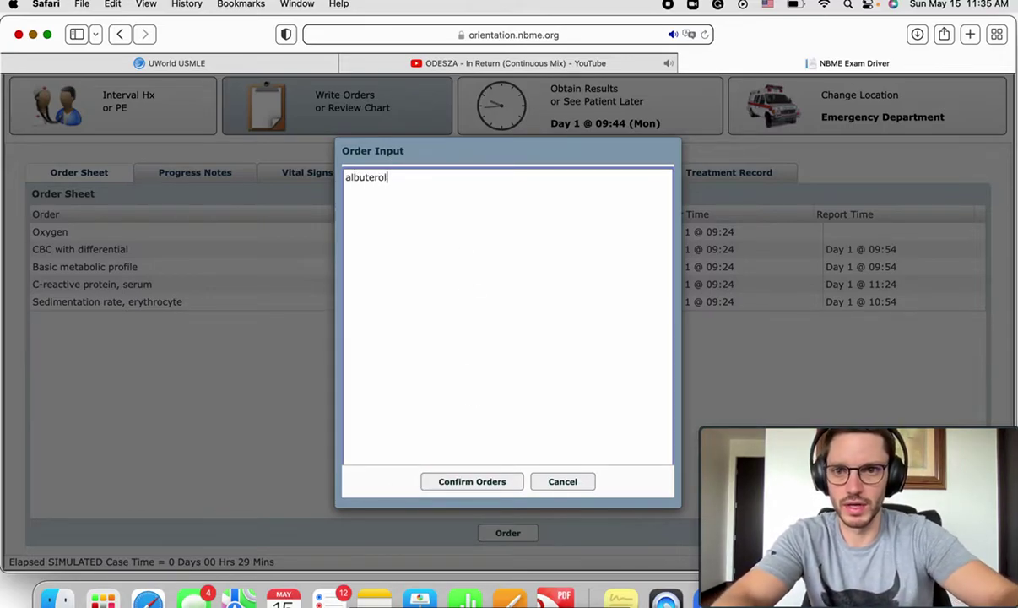
{"action": "left_click", "coordinate": [473, 488]}
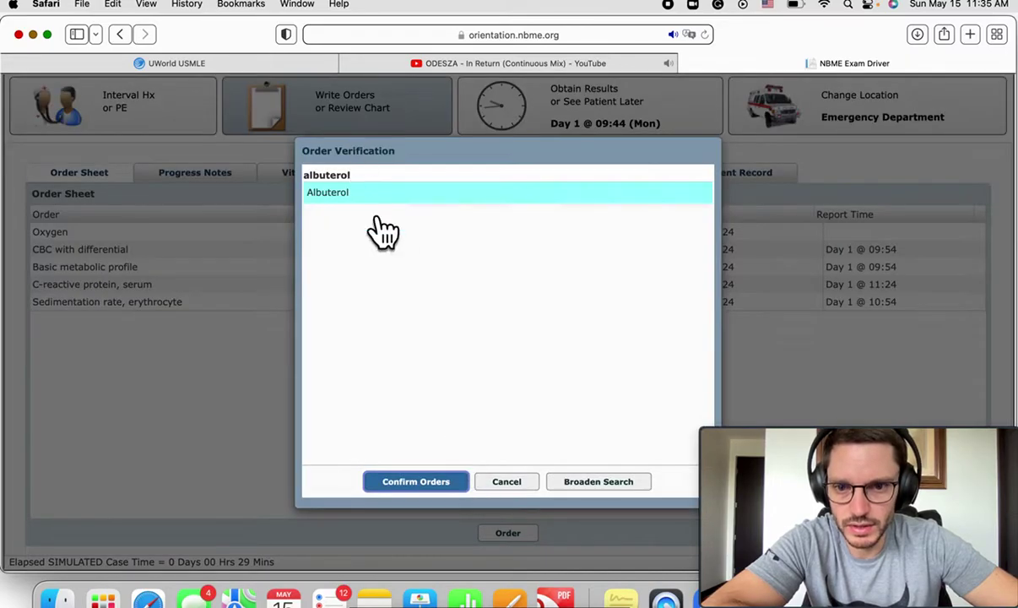
{"action": "left_click", "coordinate": [444, 488]}
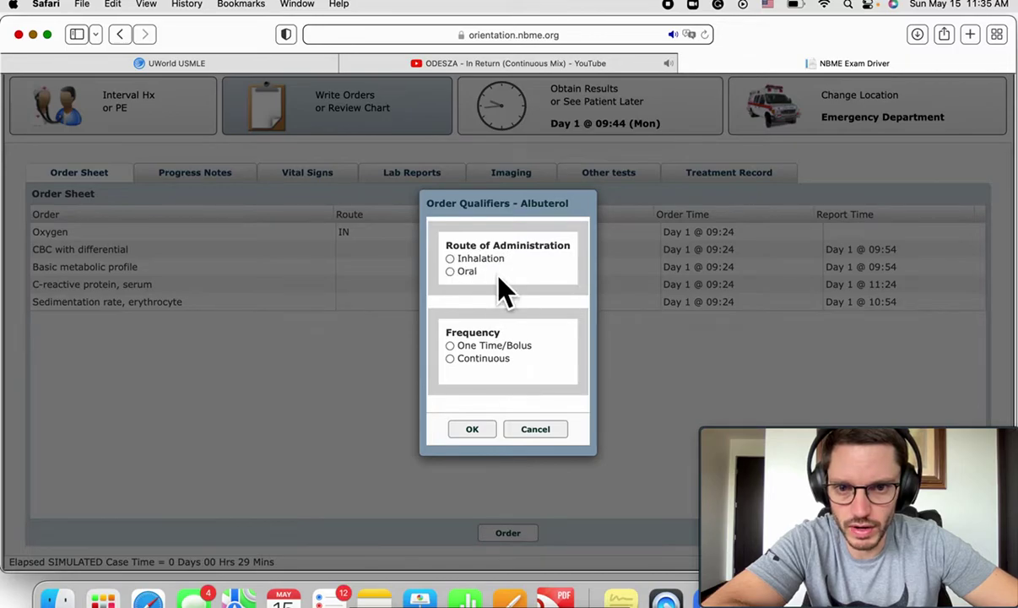
{"action": "left_click", "coordinate": [450, 258]}
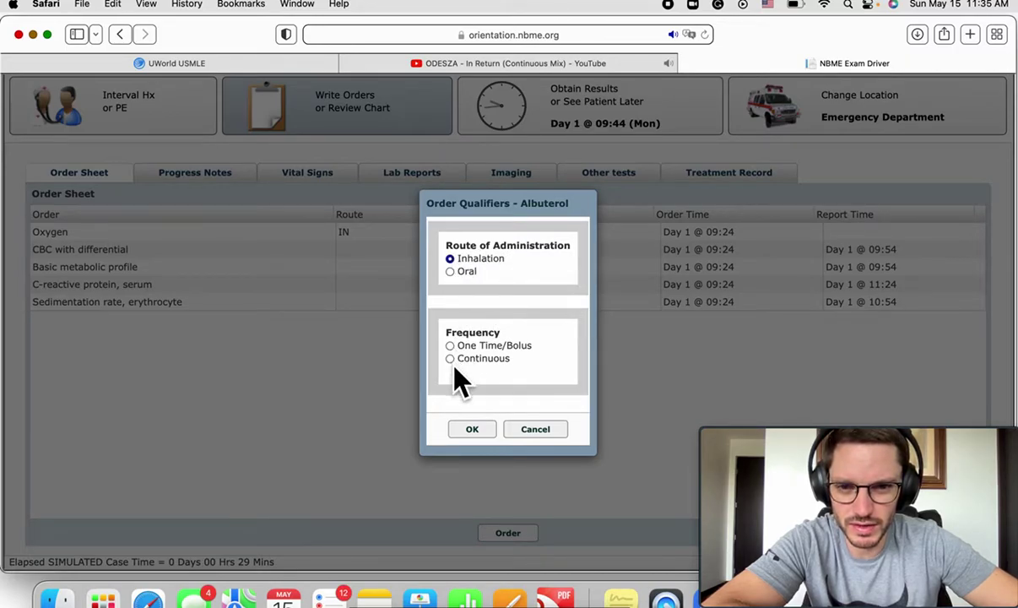
{"action": "left_click", "coordinate": [450, 345]}
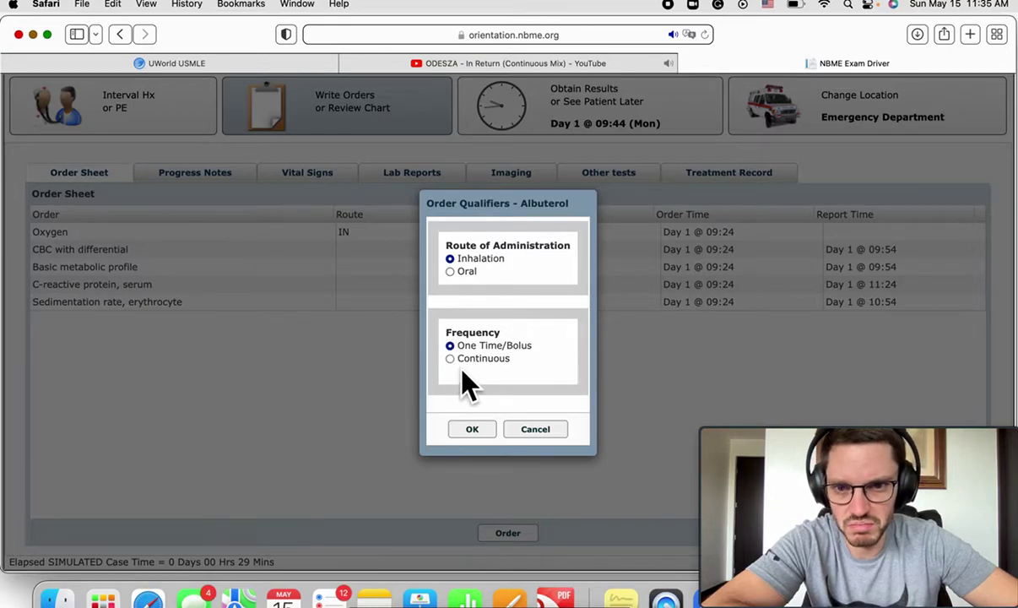
{"action": "left_click", "coordinate": [471, 428]}
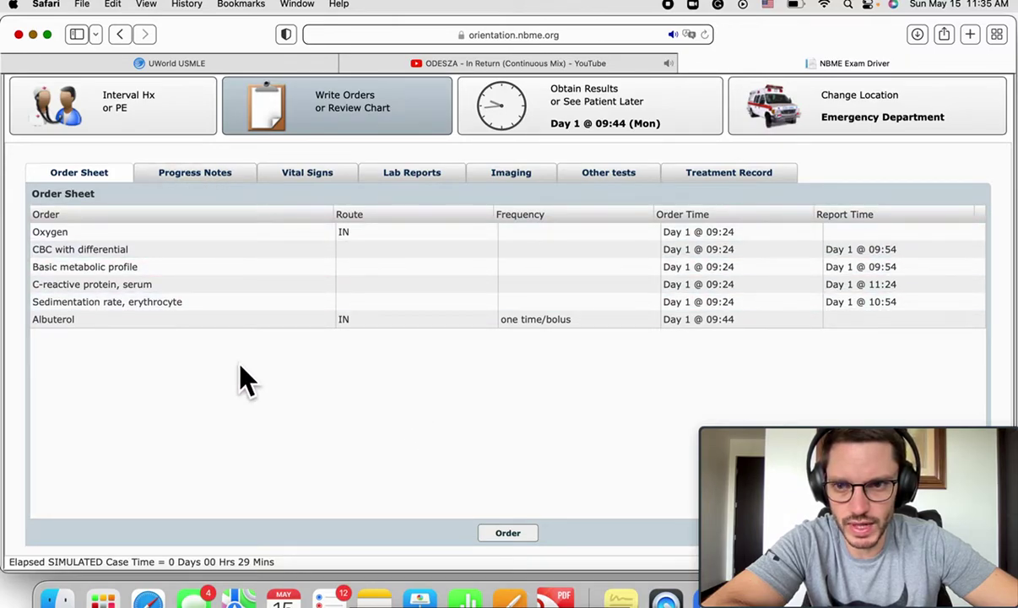
Step: Order methylprednisolone by the intravenous route as a one time/bolus dose
{"action": "left_click", "coordinate": [510, 533]}
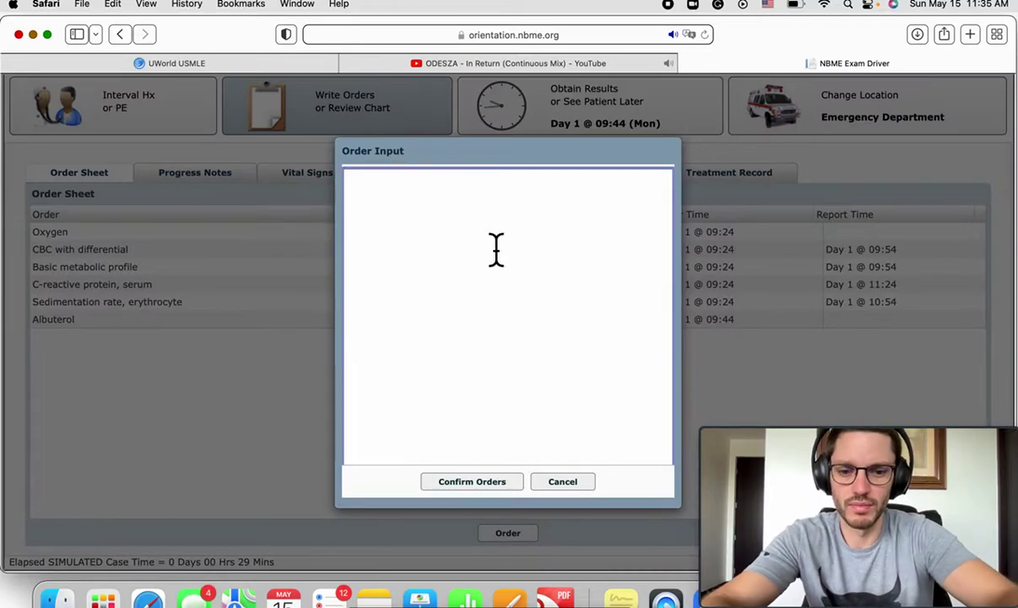
{"action": "type", "text": "methylp"}
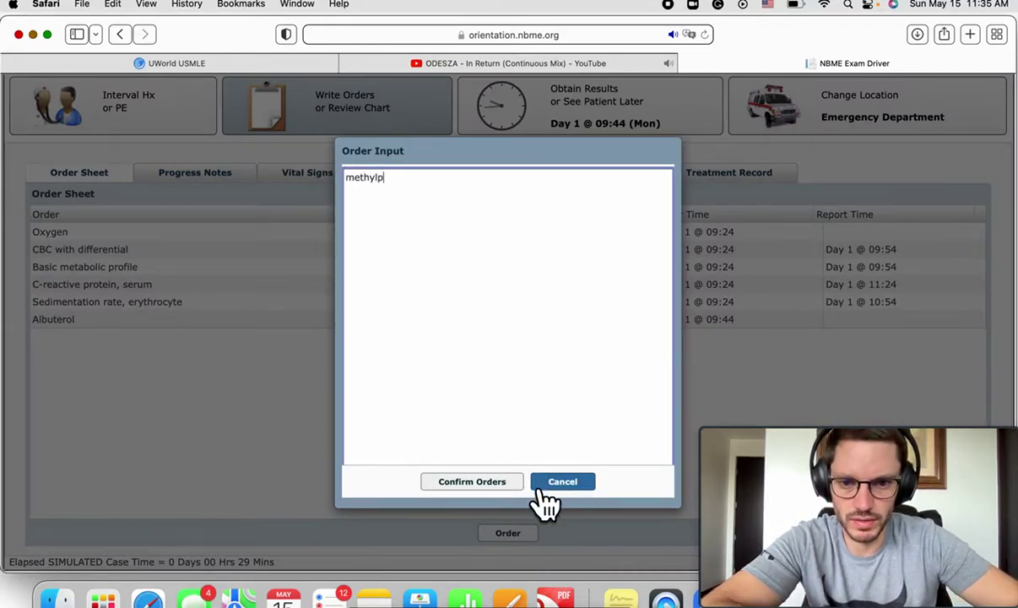
{"action": "left_click", "coordinate": [503, 482]}
{"action": "left_click", "coordinate": [371, 235]}
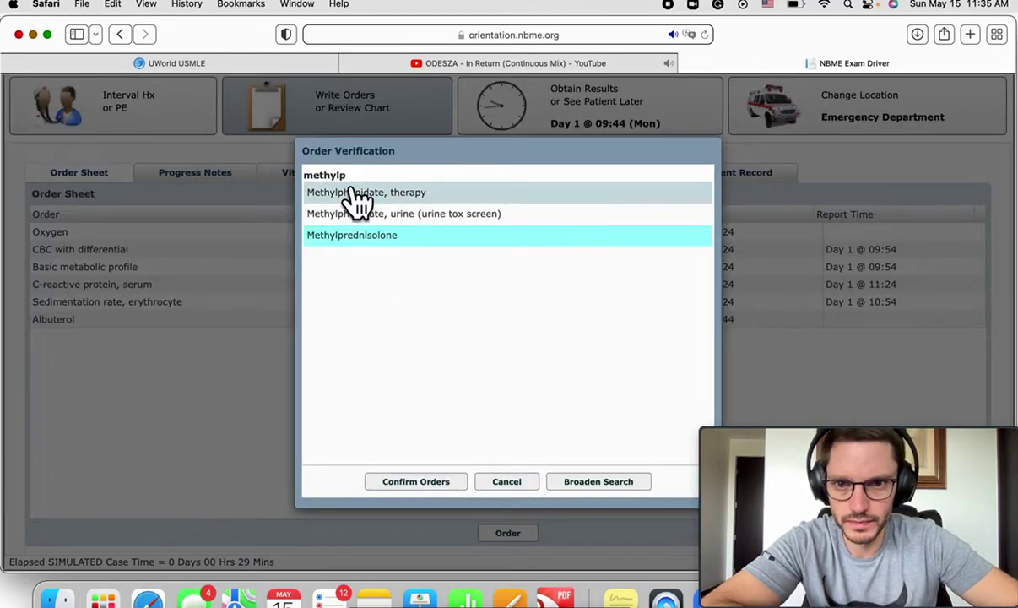
{"action": "left_click", "coordinate": [443, 482]}
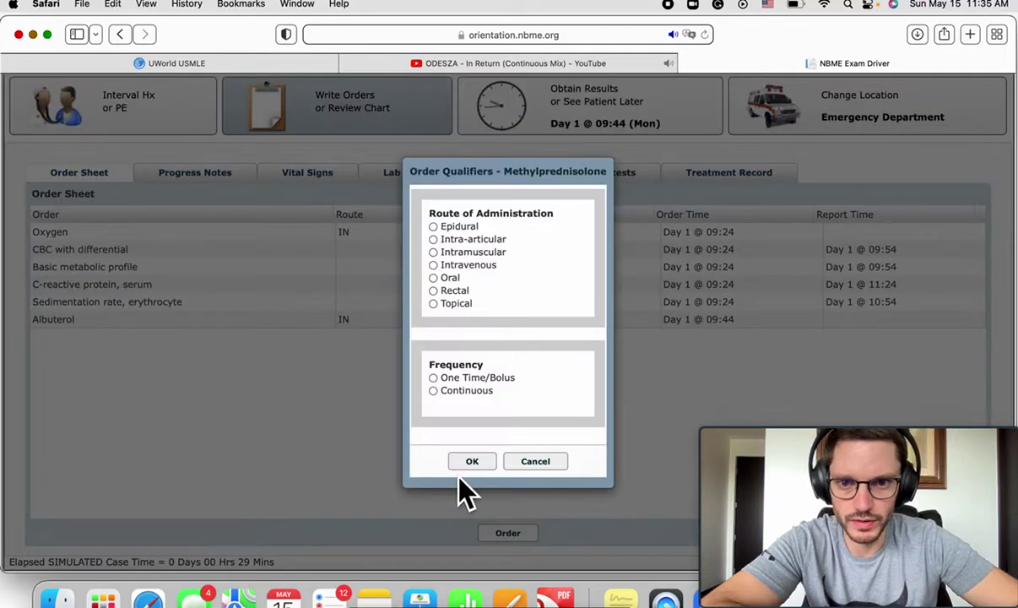
{"action": "left_click", "coordinate": [432, 265]}
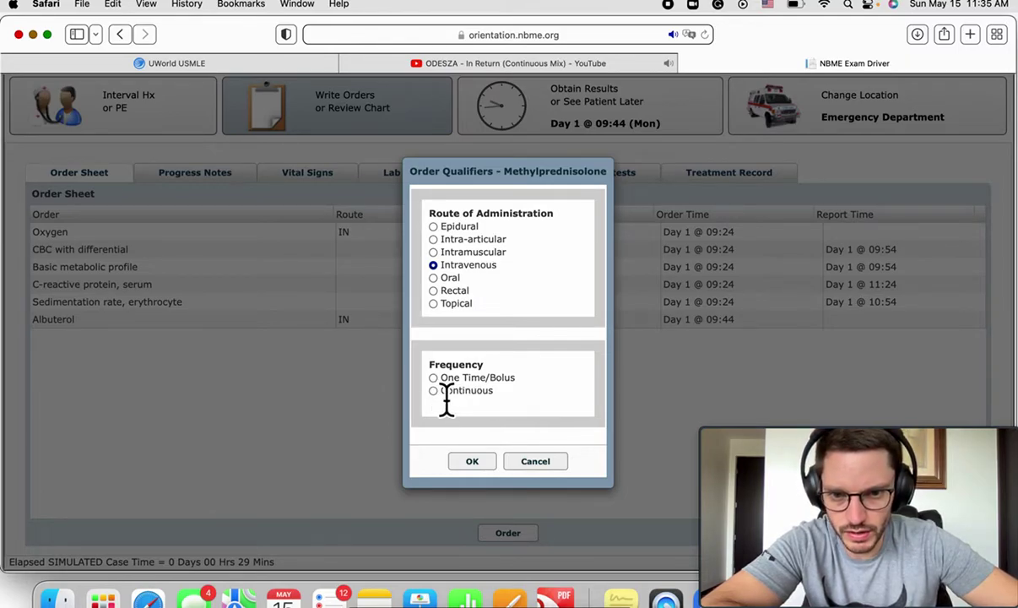
{"action": "left_click", "coordinate": [433, 378]}
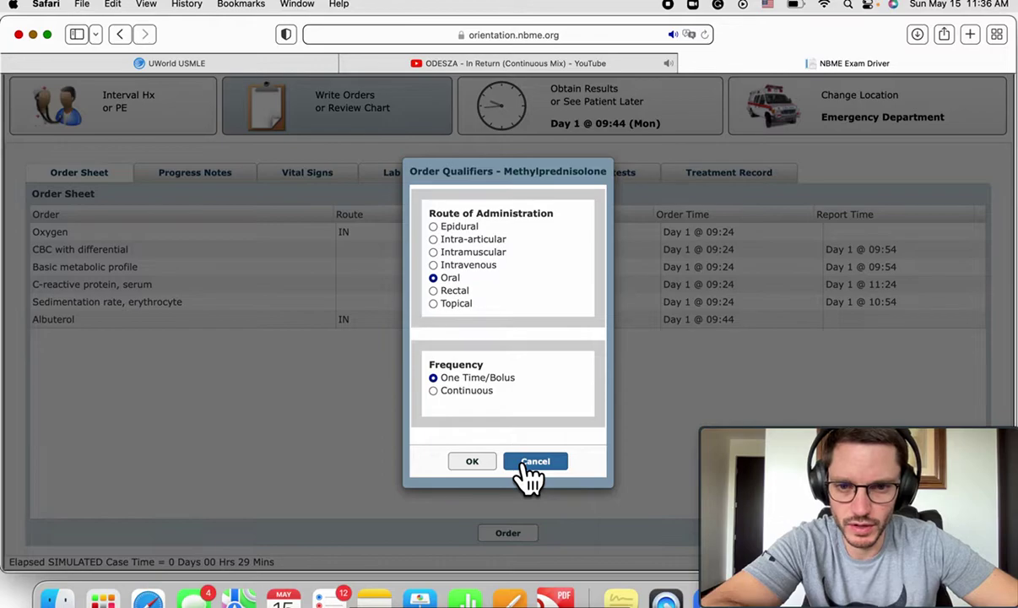
{"action": "left_click", "coordinate": [434, 264]}
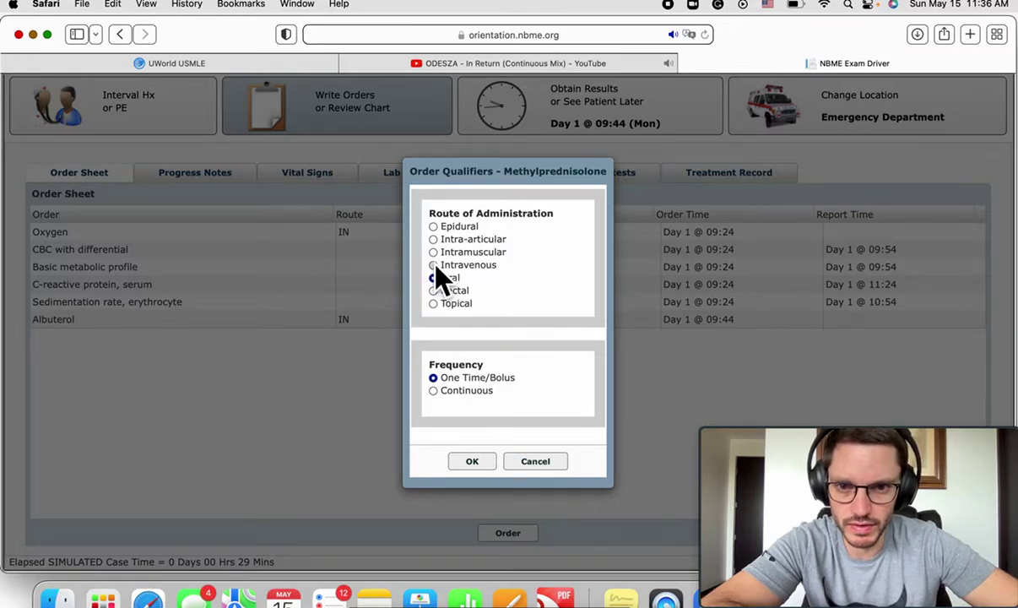
{"action": "left_click", "coordinate": [475, 463]}
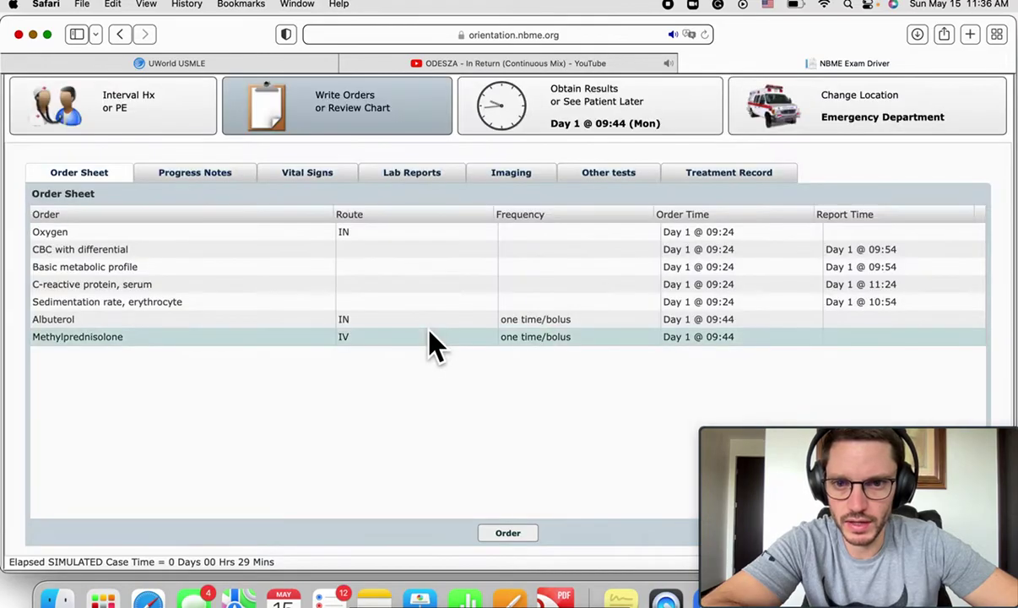
Step: Order ipratropium bromide by inhalation as a one time/bolus dose
{"action": "left_click", "coordinate": [505, 531]}
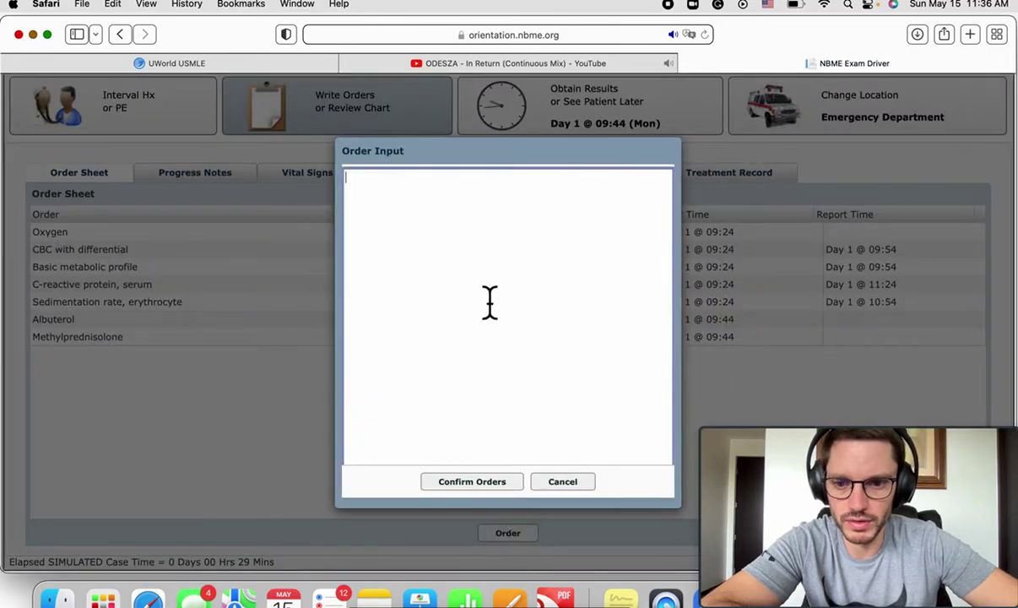
{"action": "type", "text": "ipra"}
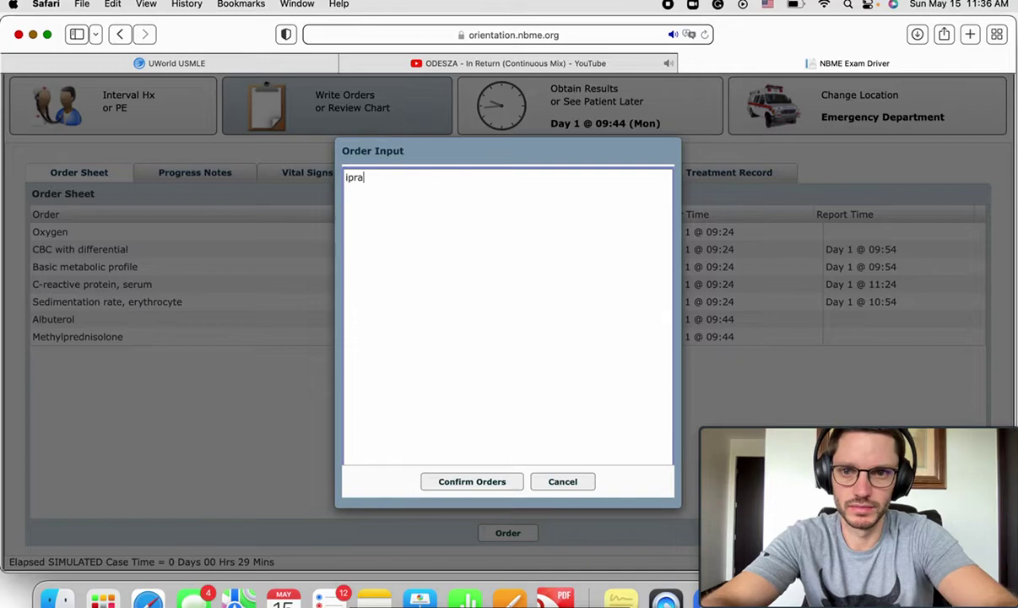
{"action": "type", "text": "tr"}
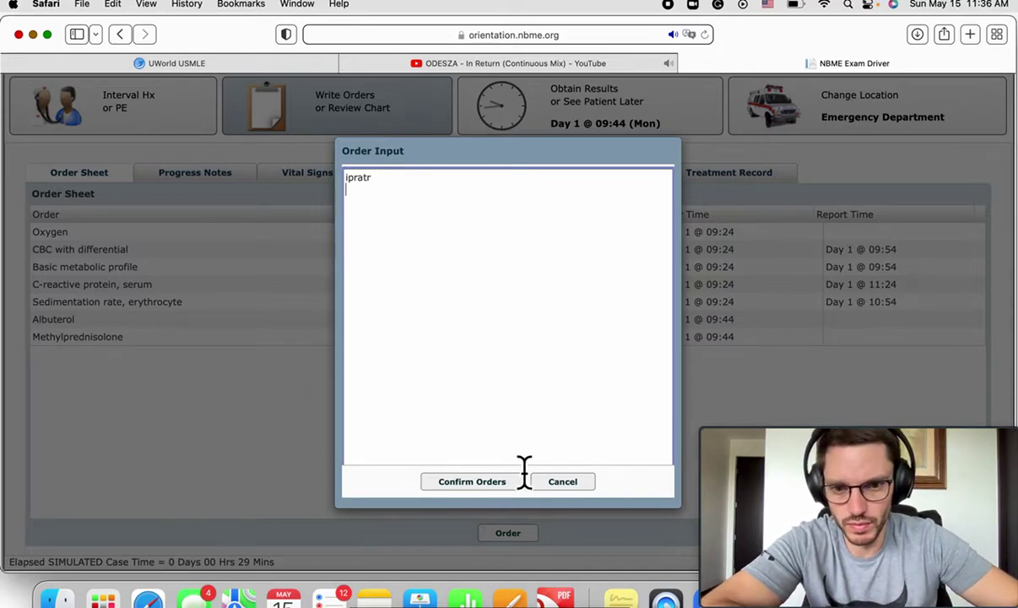
{"action": "left_click", "coordinate": [505, 481]}
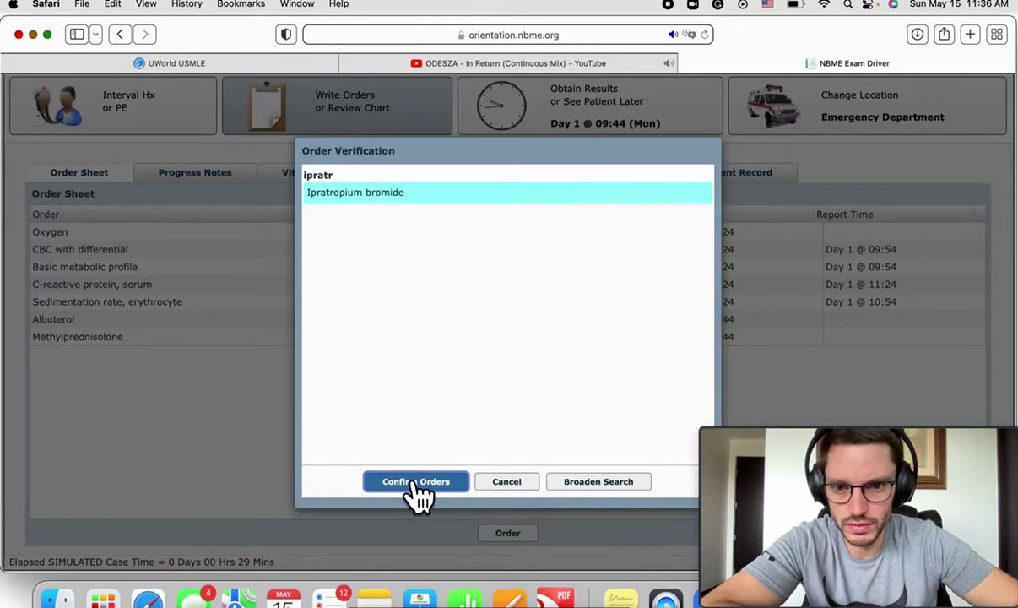
{"action": "left_click", "coordinate": [413, 482]}
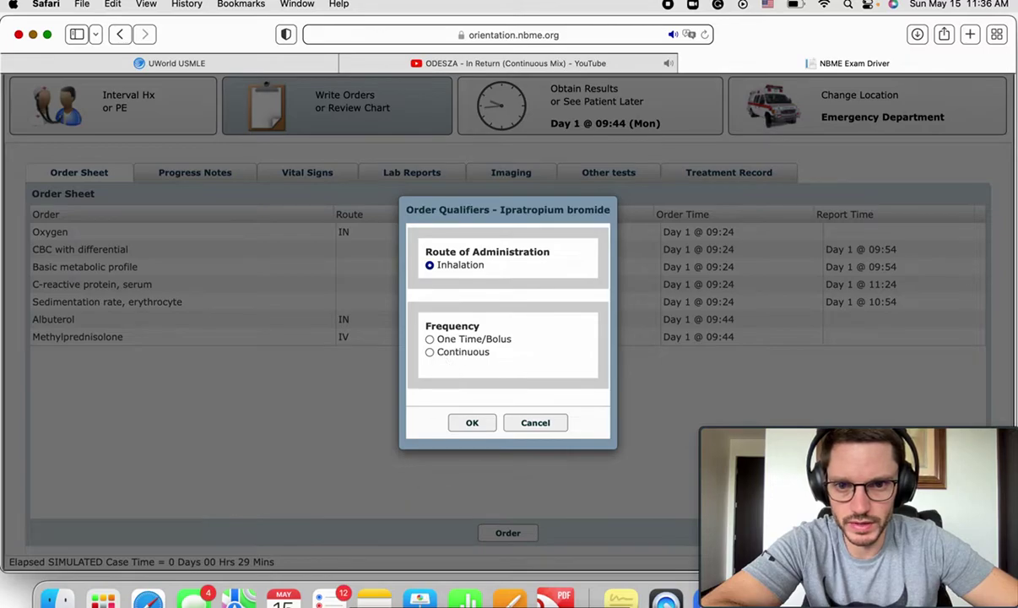
{"action": "left_click", "coordinate": [431, 339]}
{"action": "left_click", "coordinate": [473, 424]}
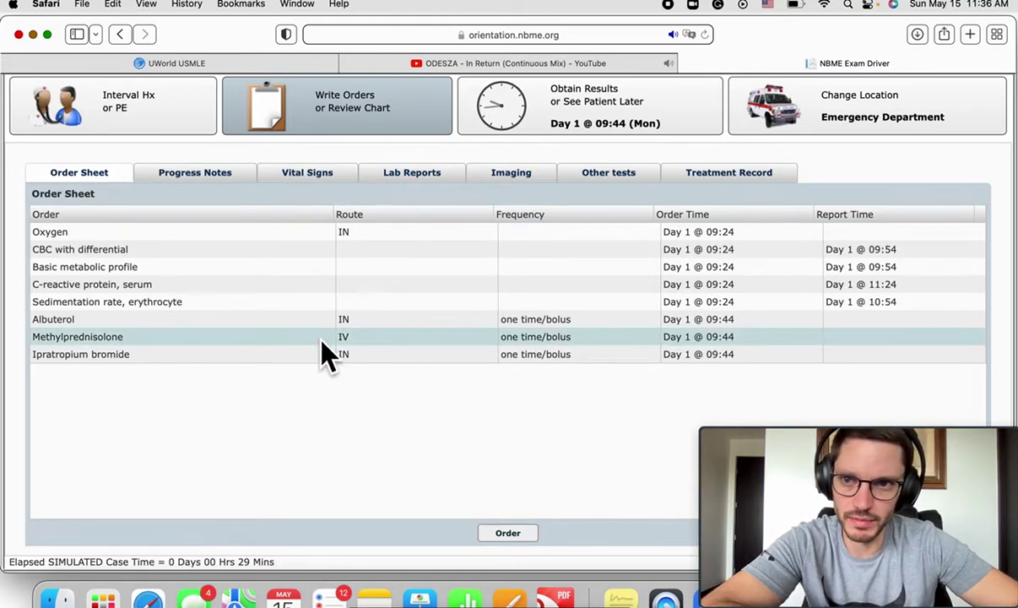
Step: Advance the case clock to the next available result and review the CBC, basic metabolic profile and patient update
{"action": "scroll", "coordinate": [322, 340], "scroll_direction": "up", "scroll_amount": 3}
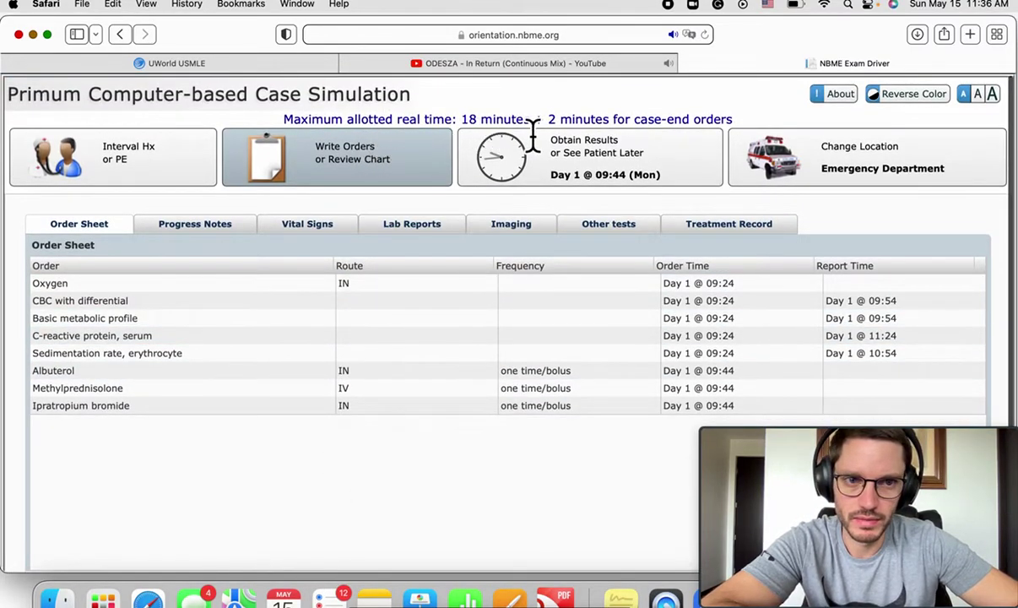
{"action": "scroll", "coordinate": [413, 358], "scroll_direction": "down", "scroll_amount": 3}
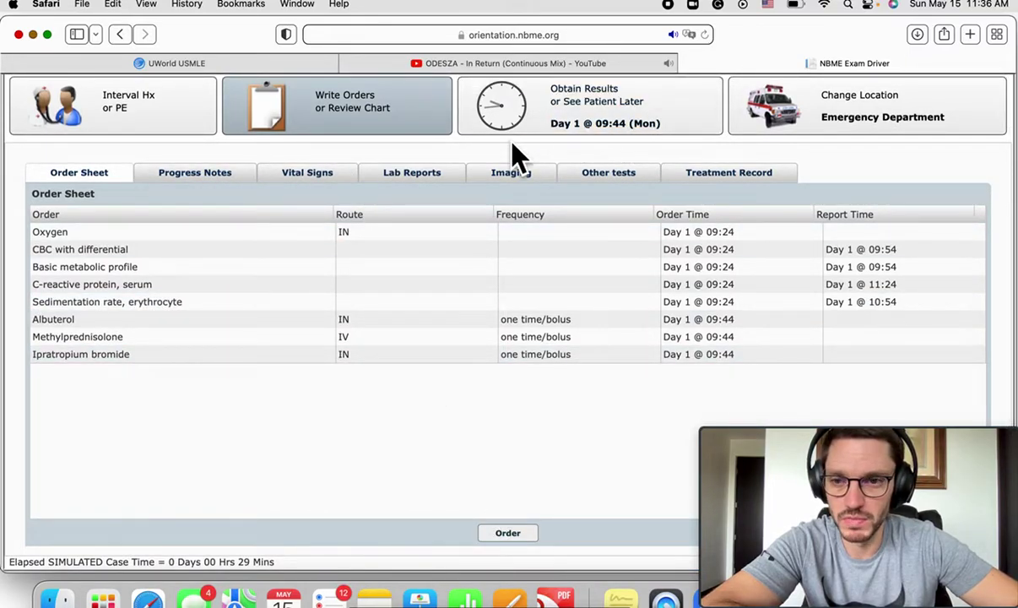
{"action": "left_click", "coordinate": [581, 127]}
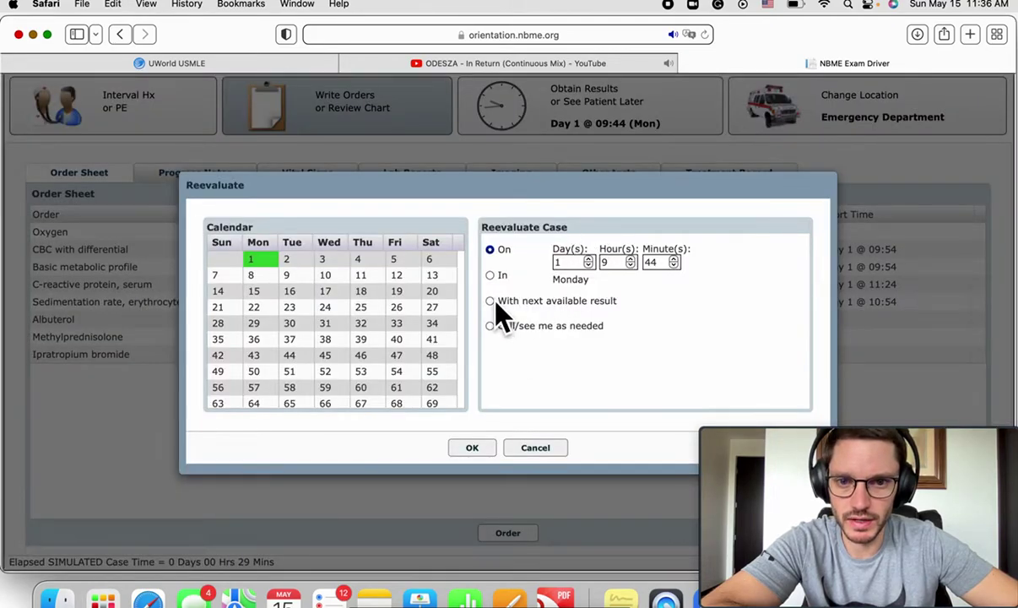
{"action": "left_click", "coordinate": [490, 301]}
{"action": "left_click", "coordinate": [475, 447]}
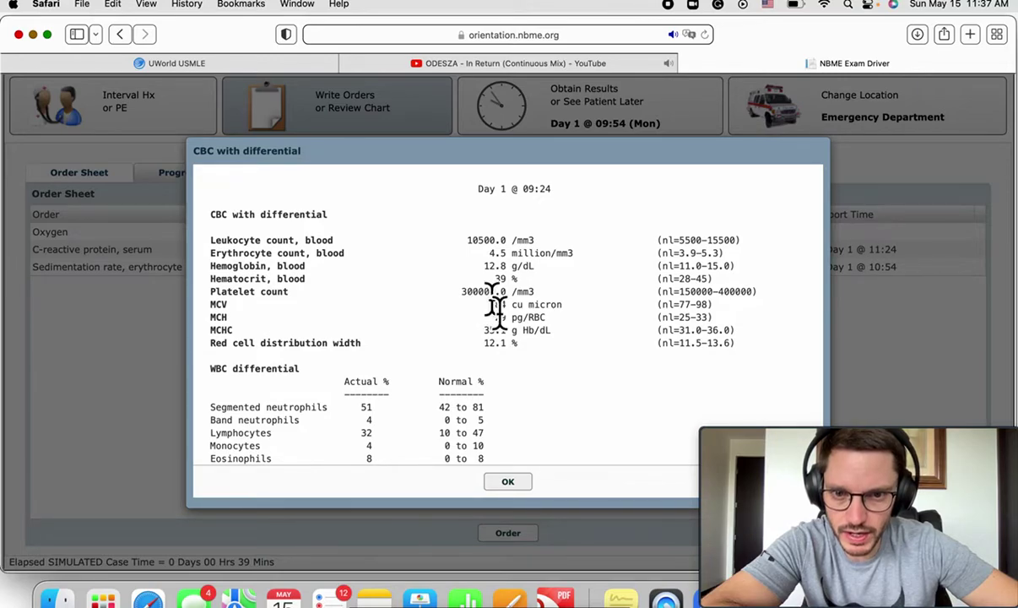
{"action": "scroll", "coordinate": [514, 347], "scroll_direction": "down", "scroll_amount": 3}
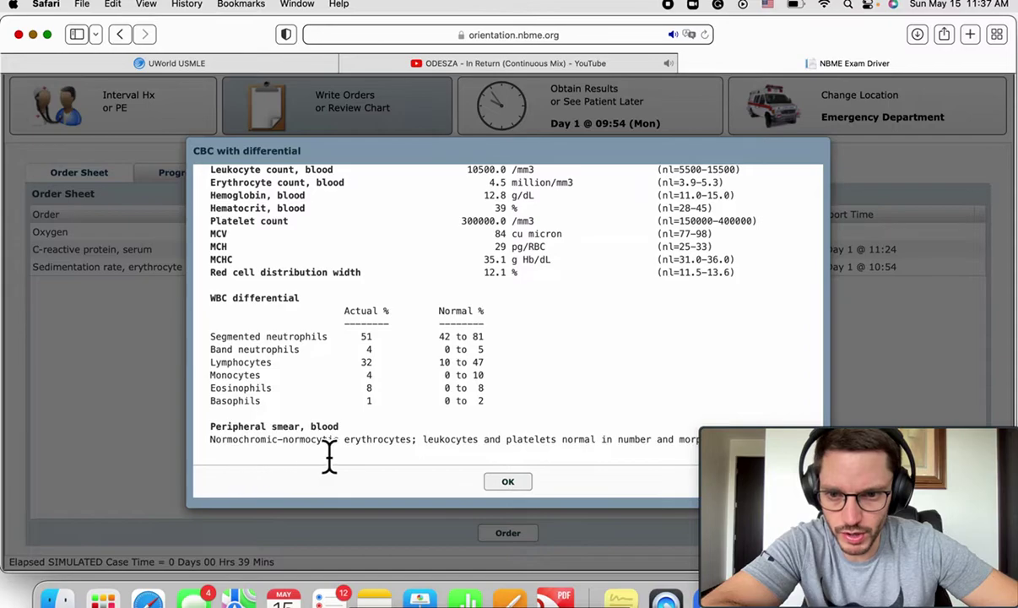
{"action": "left_click", "coordinate": [524, 482]}
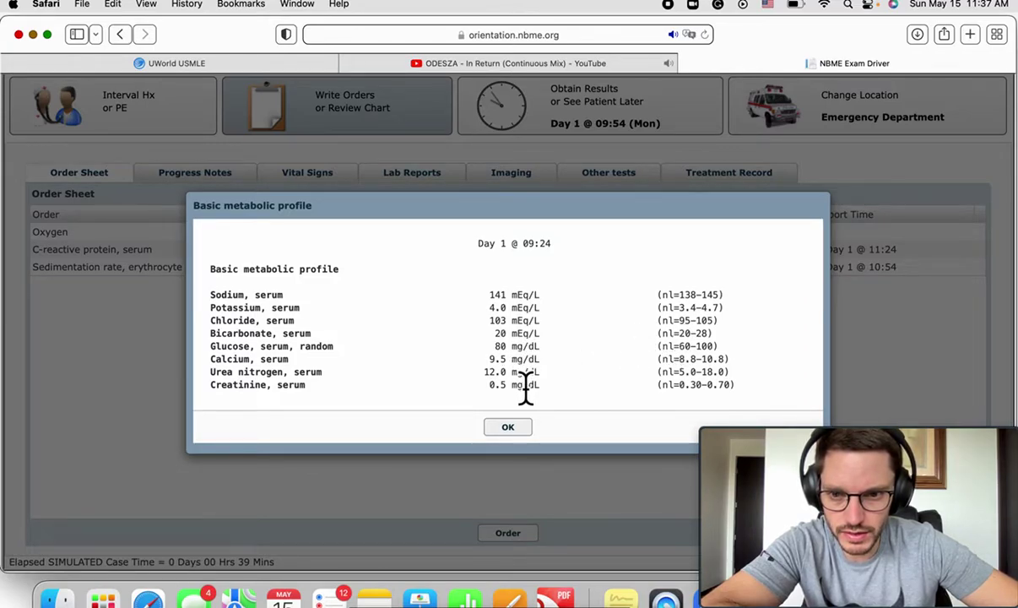
{"action": "left_click", "coordinate": [509, 427]}
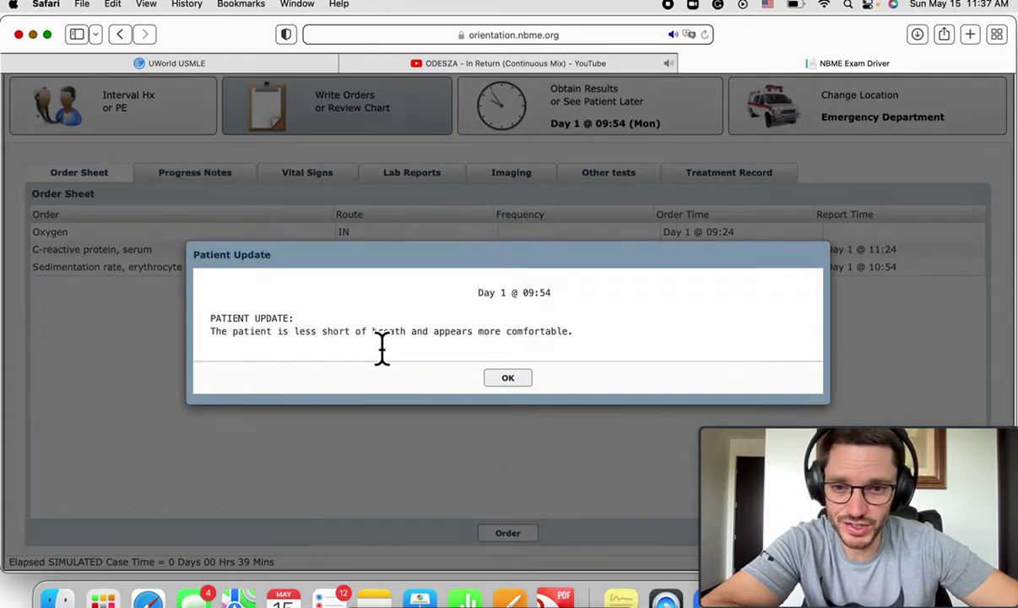
{"action": "left_click", "coordinate": [511, 378]}
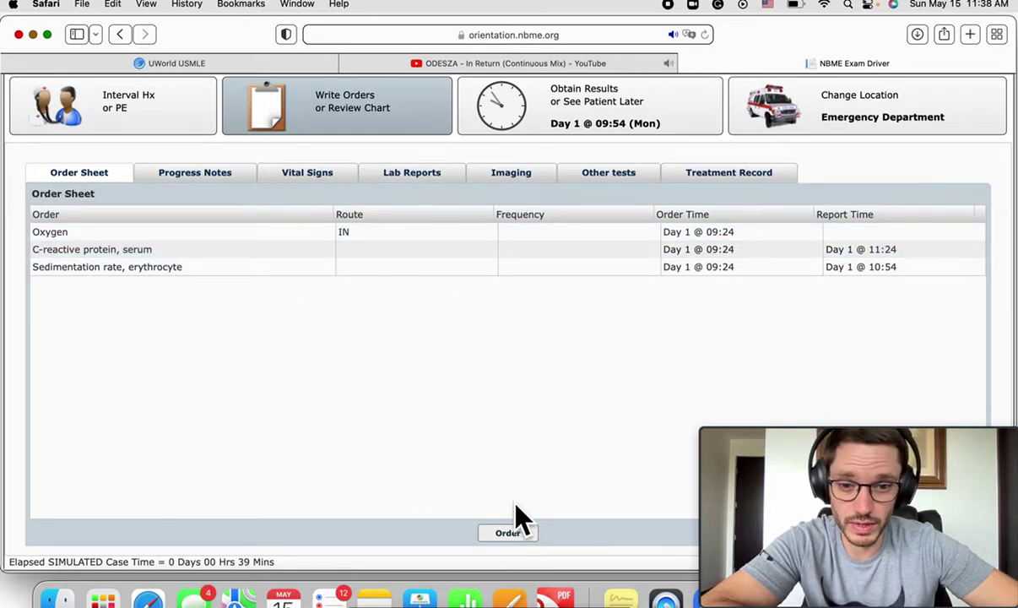
Step: Request "counsel allergen" as a new order and select the patient counseling on medication use from the matching orders
{"action": "left_click", "coordinate": [516, 535]}
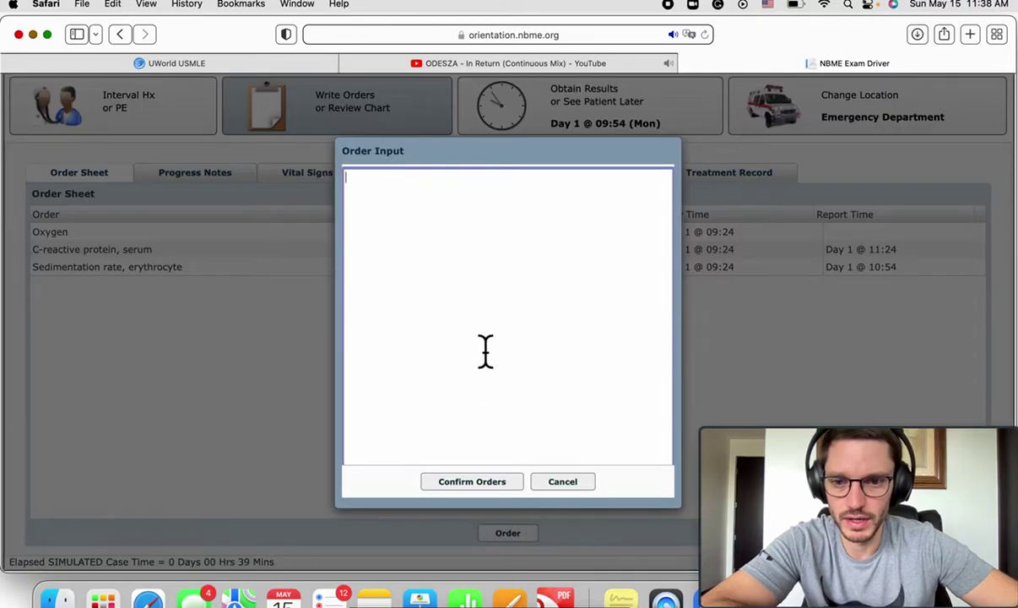
{"action": "type", "text": "counsel allergen"}
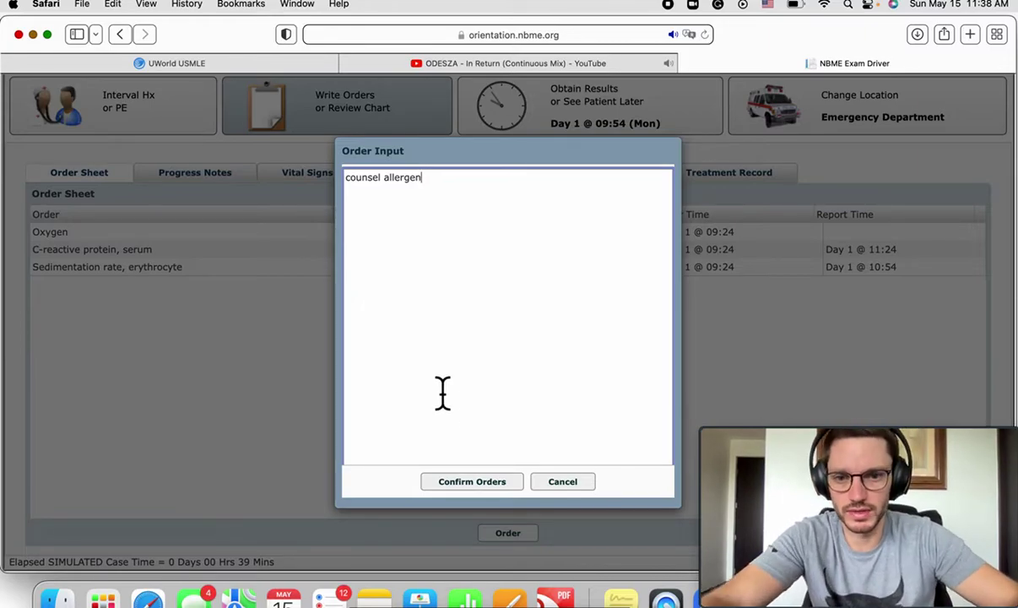
{"action": "left_click", "coordinate": [476, 482]}
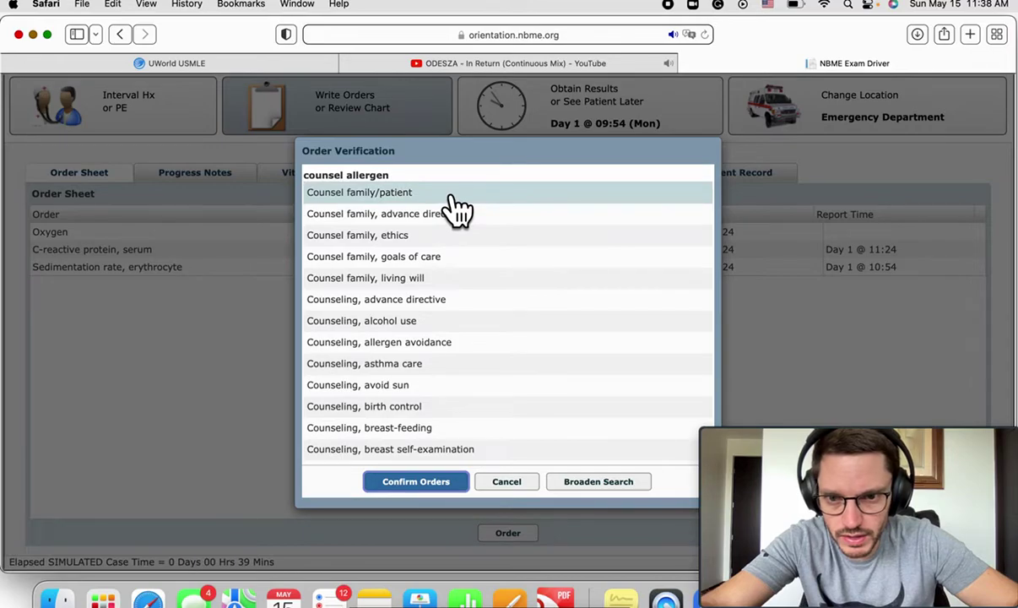
{"action": "scroll", "coordinate": [454, 208], "scroll_direction": "down", "scroll_amount": 1}
{"action": "scroll", "coordinate": [489, 370], "scroll_direction": "down", "scroll_amount": 1}
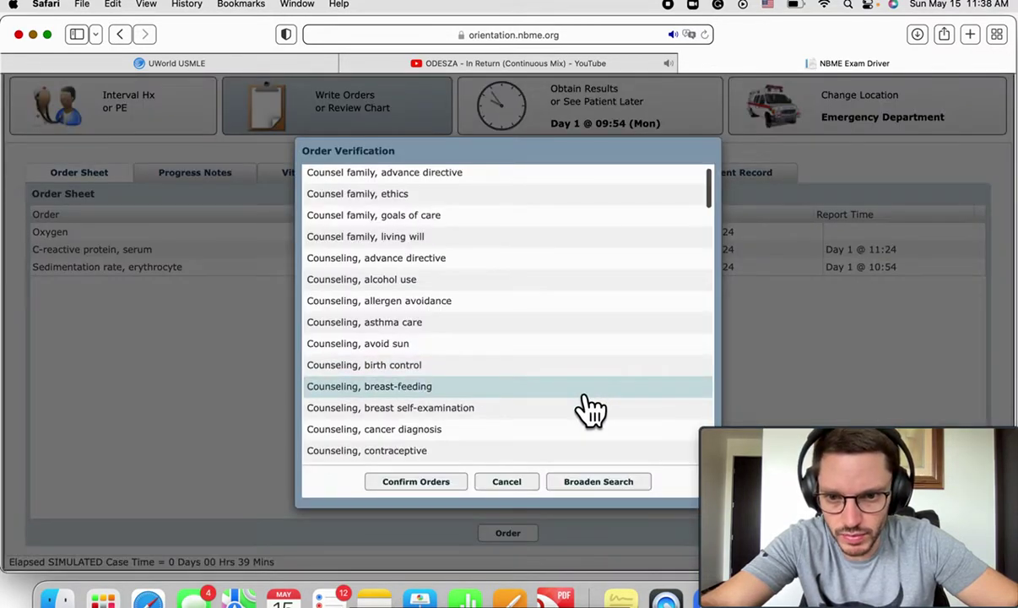
{"action": "scroll", "coordinate": [590, 409], "scroll_direction": "down", "scroll_amount": 7}
{"action": "scroll", "coordinate": [591, 410], "scroll_direction": "down", "scroll_amount": 13}
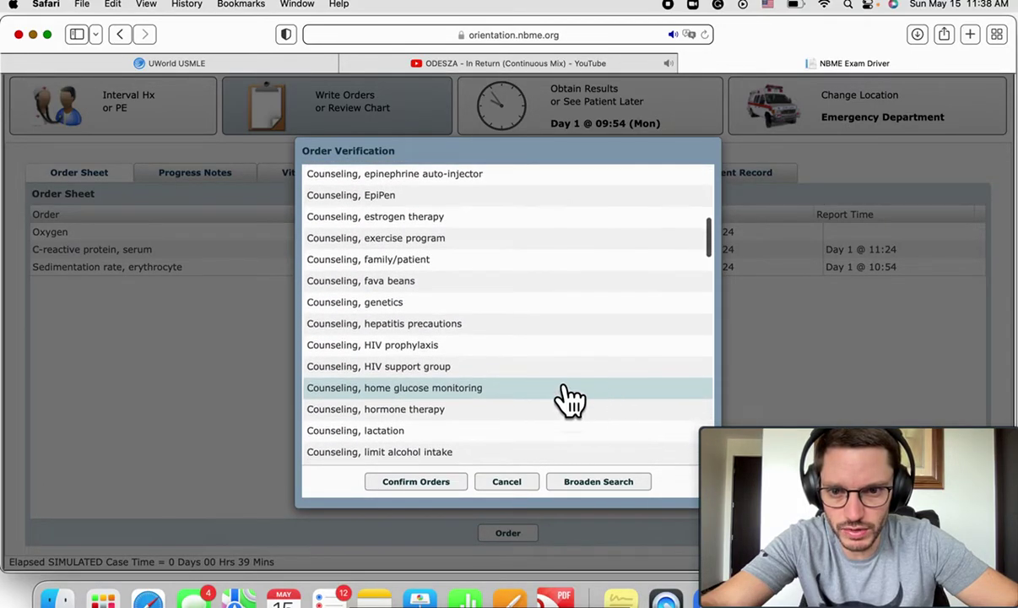
{"action": "scroll", "coordinate": [550, 403], "scroll_direction": "down", "scroll_amount": 10}
{"action": "scroll", "coordinate": [550, 404], "scroll_direction": "down", "scroll_amount": 20}
{"action": "scroll", "coordinate": [550, 403], "scroll_direction": "down", "scroll_amount": 16}
{"action": "scroll", "coordinate": [550, 403], "scroll_direction": "down", "scroll_amount": 12}
{"action": "scroll", "coordinate": [551, 404], "scroll_direction": "down", "scroll_amount": 10}
{"action": "scroll", "coordinate": [550, 403], "scroll_direction": "down", "scroll_amount": 1}
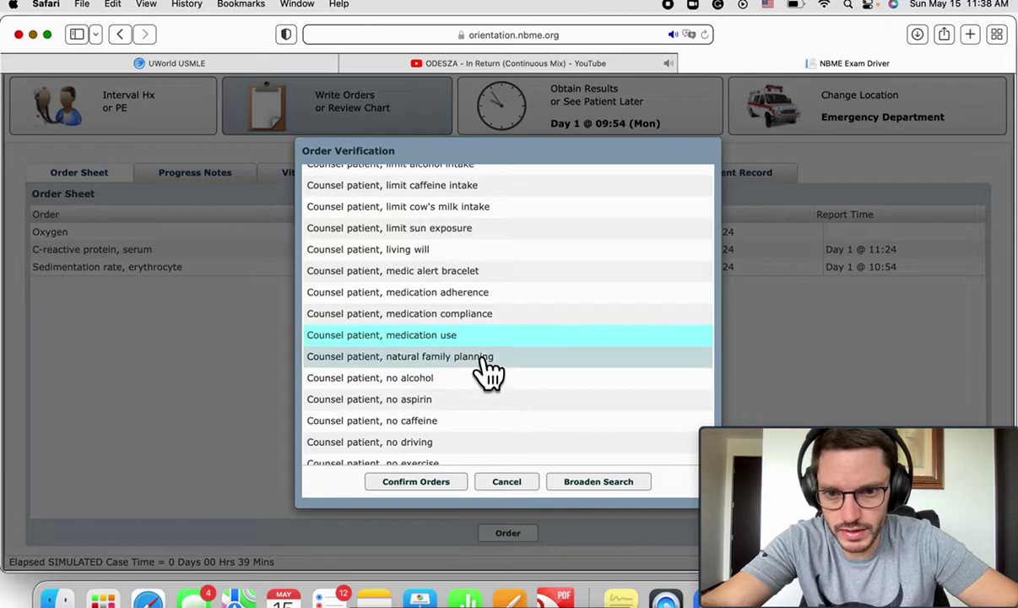
Step: Look through the remaining counseling options and confirm the order for patient counseling on medication use
{"action": "scroll", "coordinate": [485, 397], "scroll_direction": "down", "scroll_amount": 5}
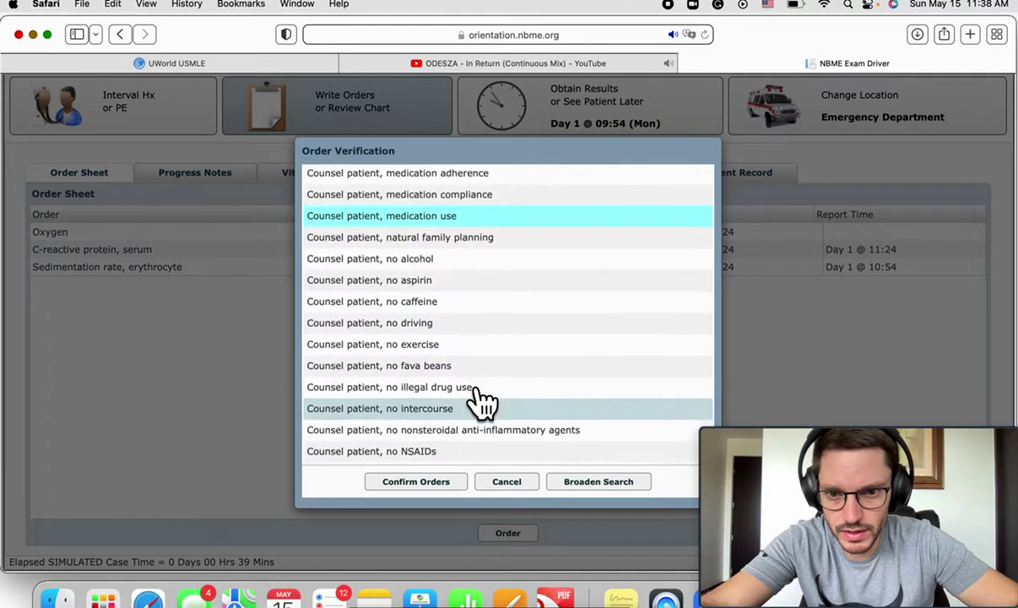
{"action": "scroll", "coordinate": [486, 401], "scroll_direction": "down", "scroll_amount": 5}
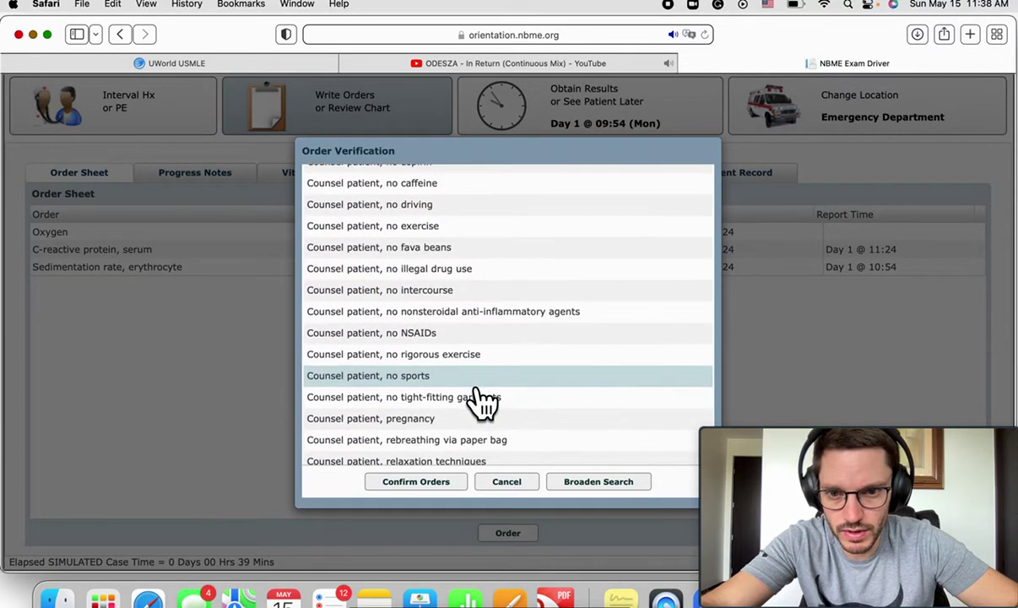
{"action": "scroll", "coordinate": [483, 403], "scroll_direction": "down", "scroll_amount": 4}
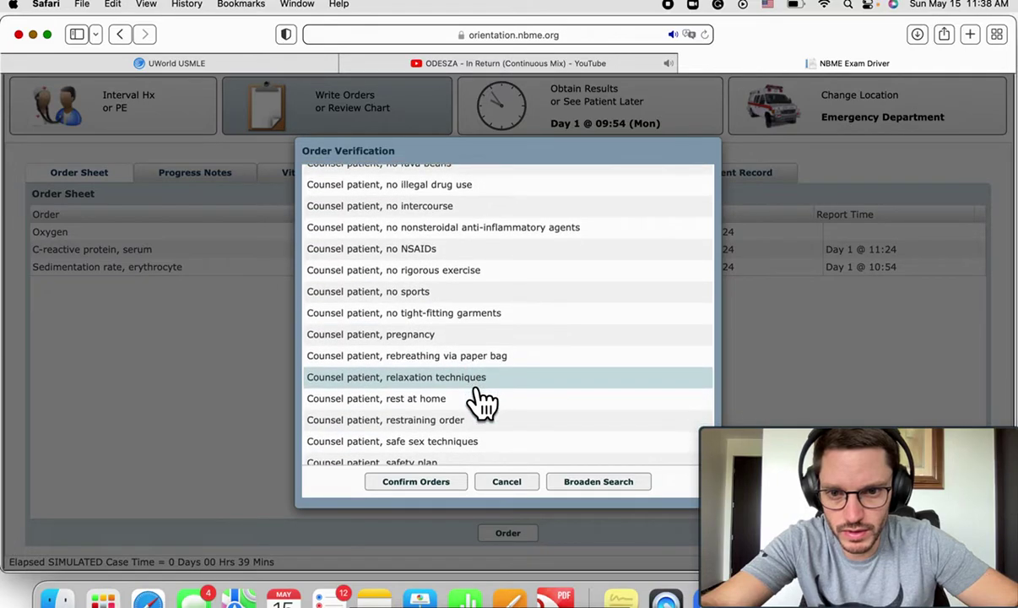
{"action": "scroll", "coordinate": [482, 403], "scroll_direction": "down", "scroll_amount": 5}
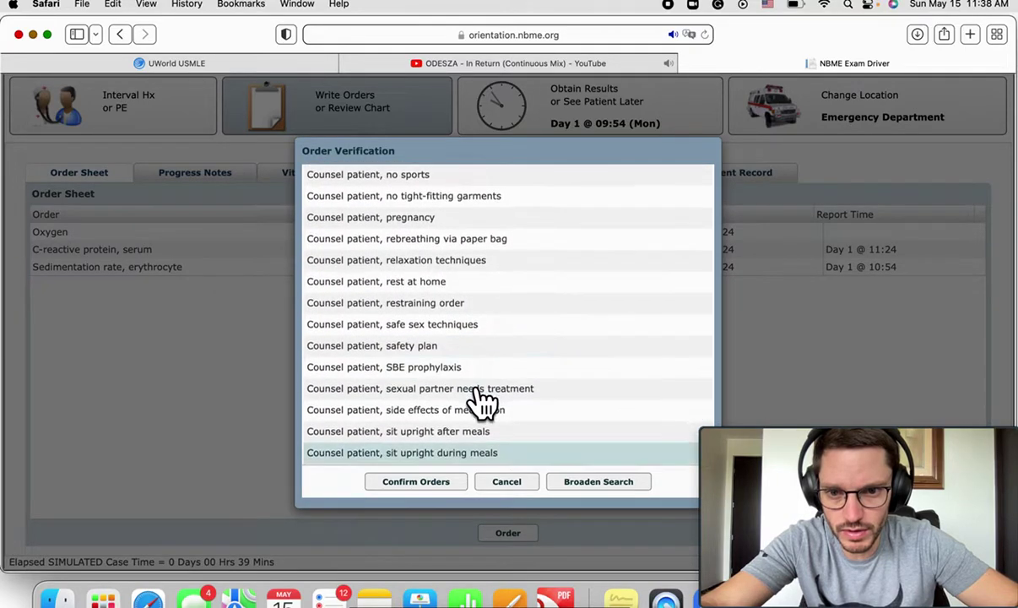
{"action": "scroll", "coordinate": [479, 403], "scroll_direction": "down", "scroll_amount": 5}
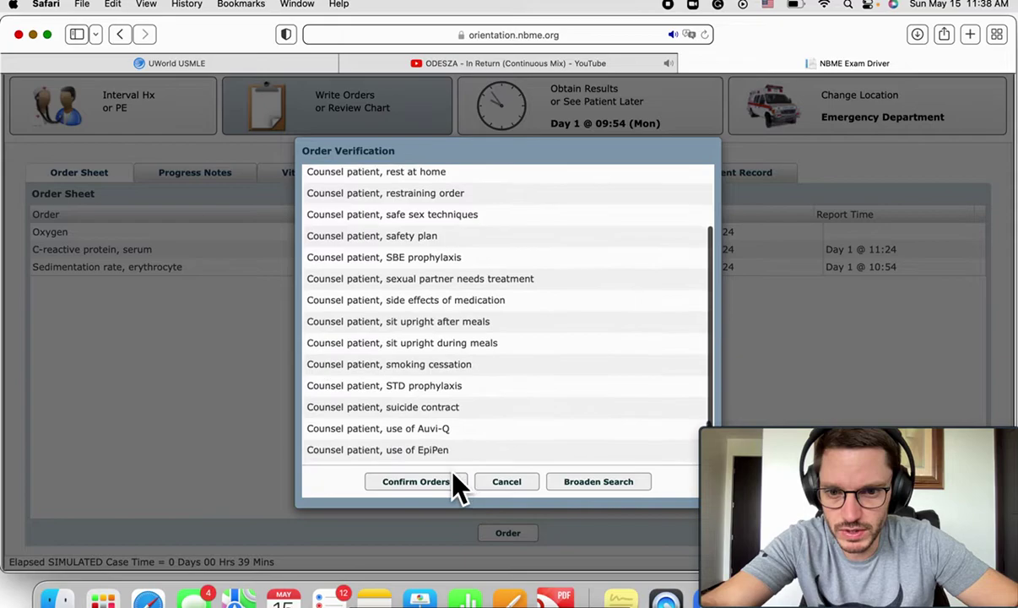
{"action": "scroll", "coordinate": [450, 466], "scroll_direction": "down", "scroll_amount": 1}
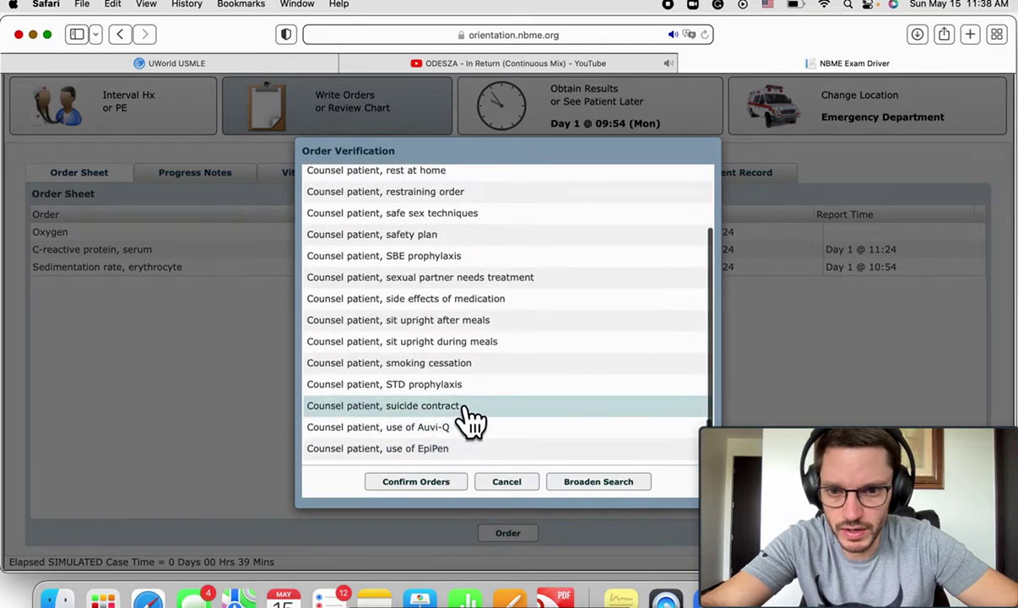
{"action": "scroll", "coordinate": [465, 416], "scroll_direction": "up", "scroll_amount": 1}
{"action": "scroll", "coordinate": [469, 418], "scroll_direction": "down", "scroll_amount": 2}
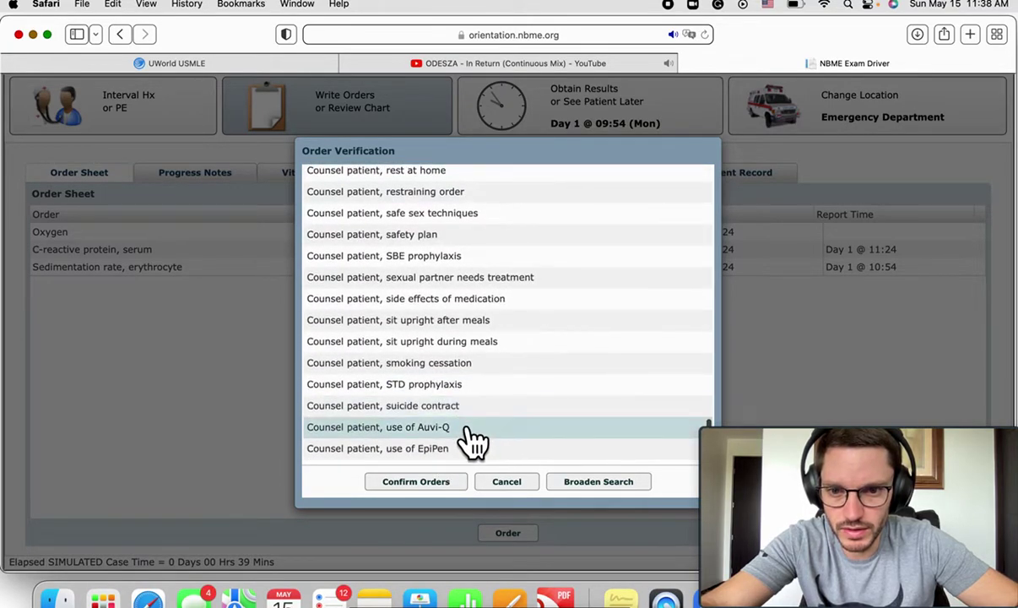
{"action": "left_click", "coordinate": [419, 482]}
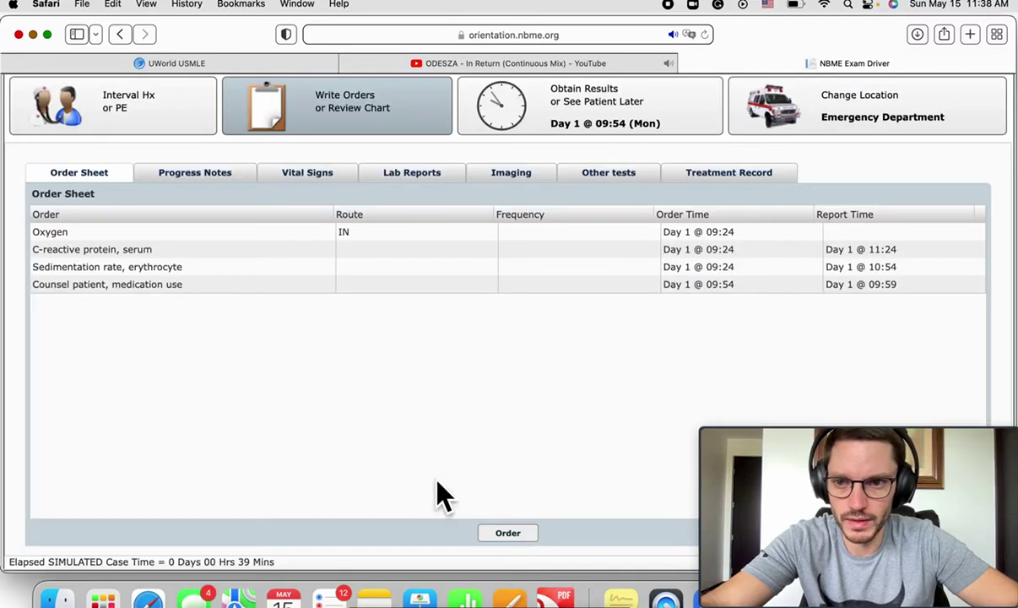
{"action": "left_click", "coordinate": [509, 533]}
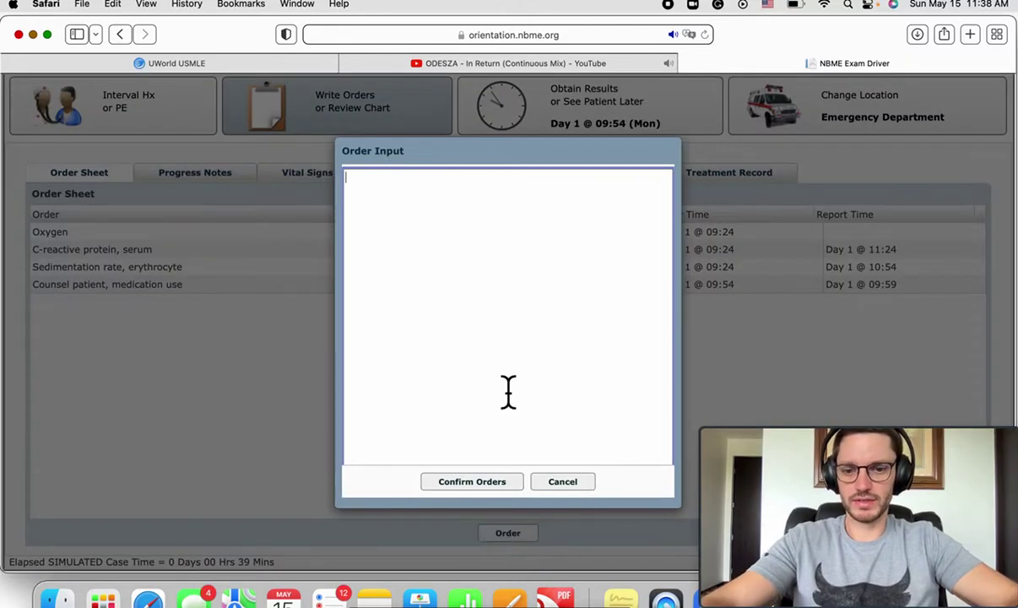
{"action": "type", "text": "epi pen"}
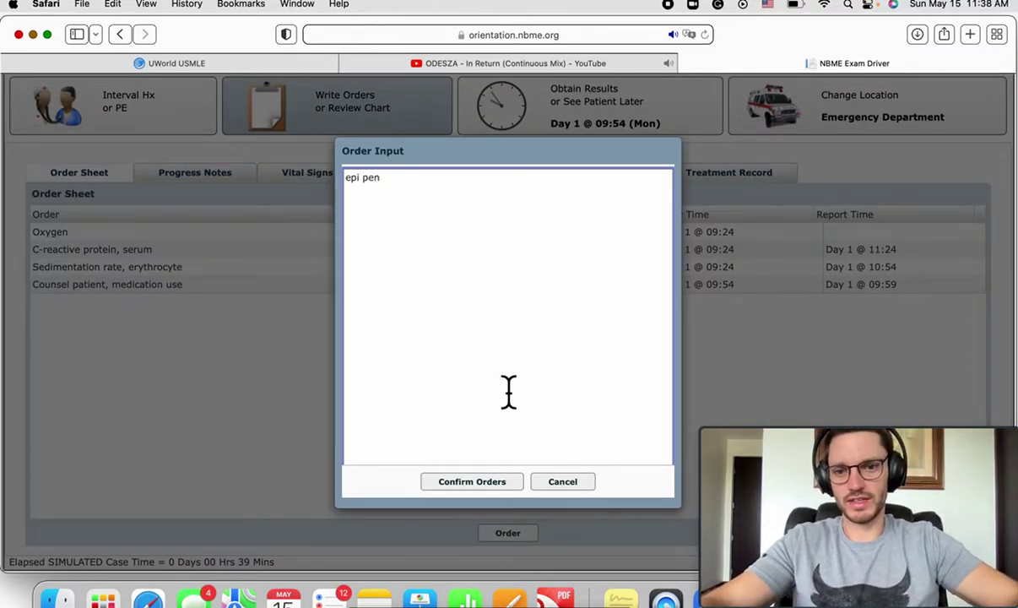
{"action": "left_click", "coordinate": [488, 498]}
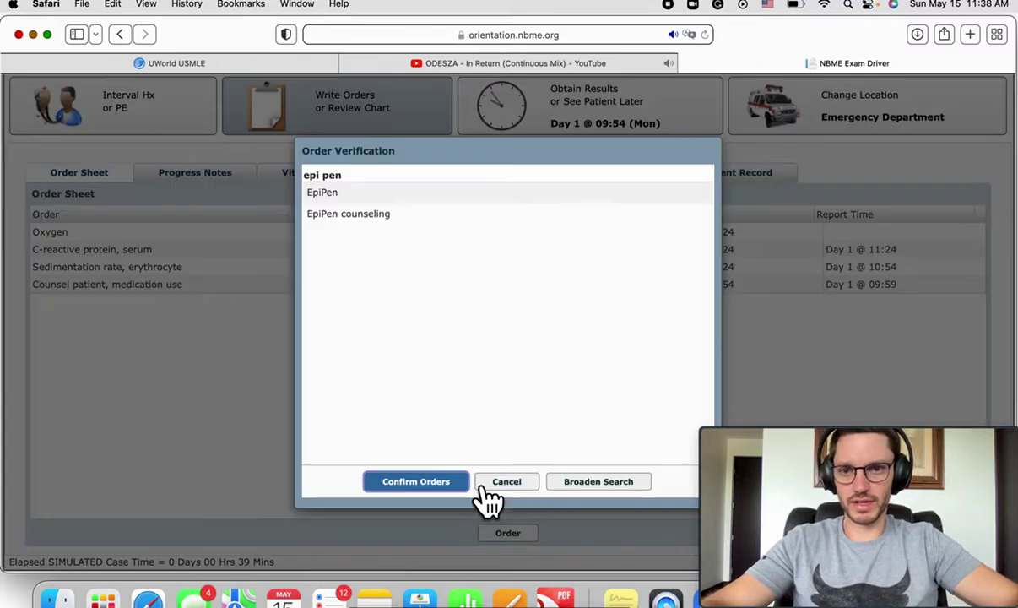
{"action": "left_click", "coordinate": [358, 196]}
{"action": "left_click", "coordinate": [426, 483]}
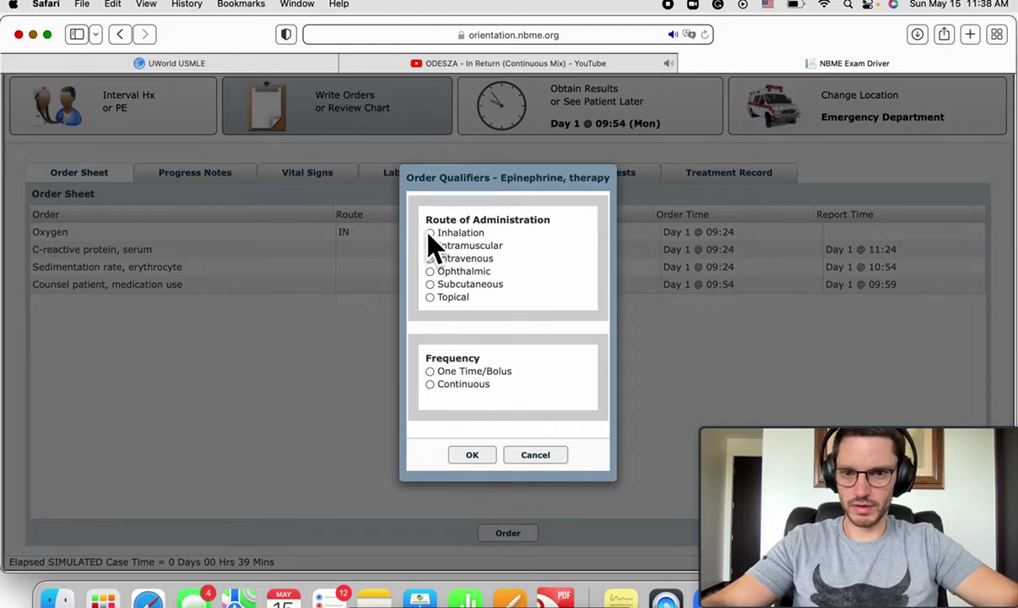
{"action": "left_click", "coordinate": [545, 460]}
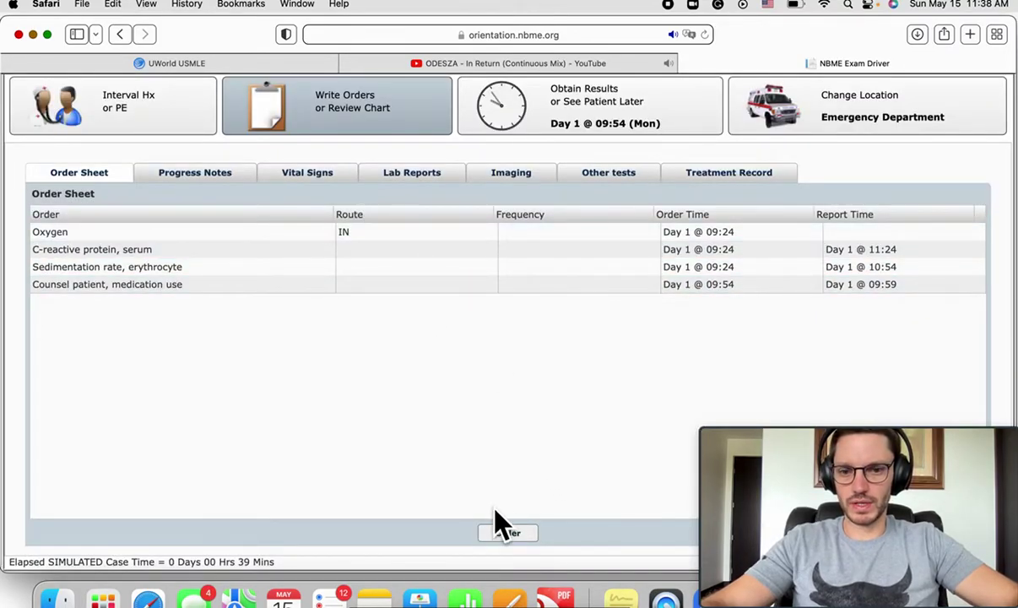
Step: Request "counsel exposure" as a new order and confirm counseling on allergen avoidance from the matching orders
{"action": "left_click", "coordinate": [500, 531]}
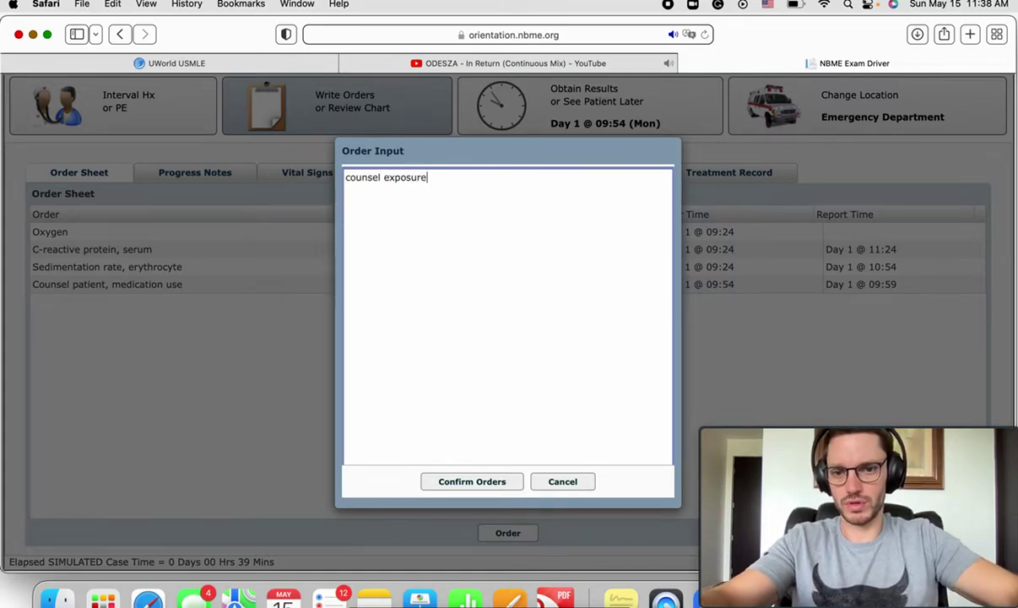
{"action": "left_click", "coordinate": [470, 481]}
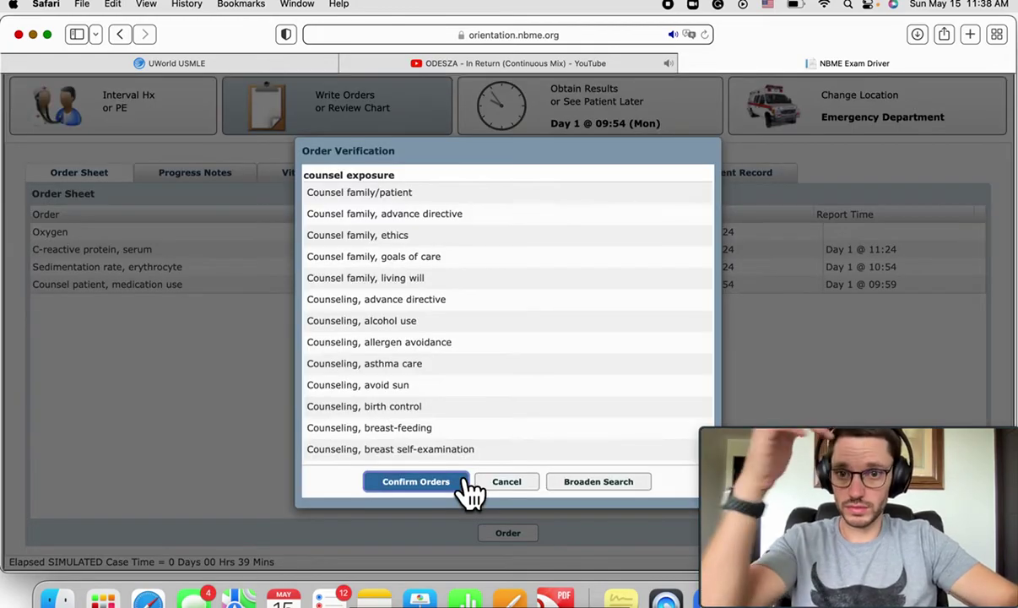
{"action": "scroll", "coordinate": [479, 346], "scroll_direction": "down", "scroll_amount": 3}
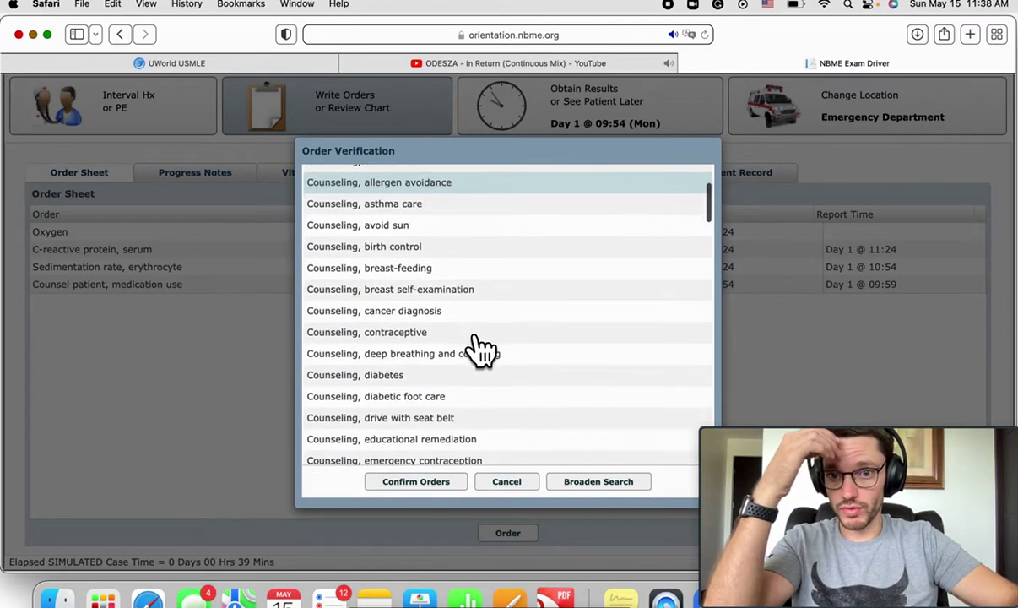
{"action": "scroll", "coordinate": [476, 345], "scroll_direction": "up", "scroll_amount": 1}
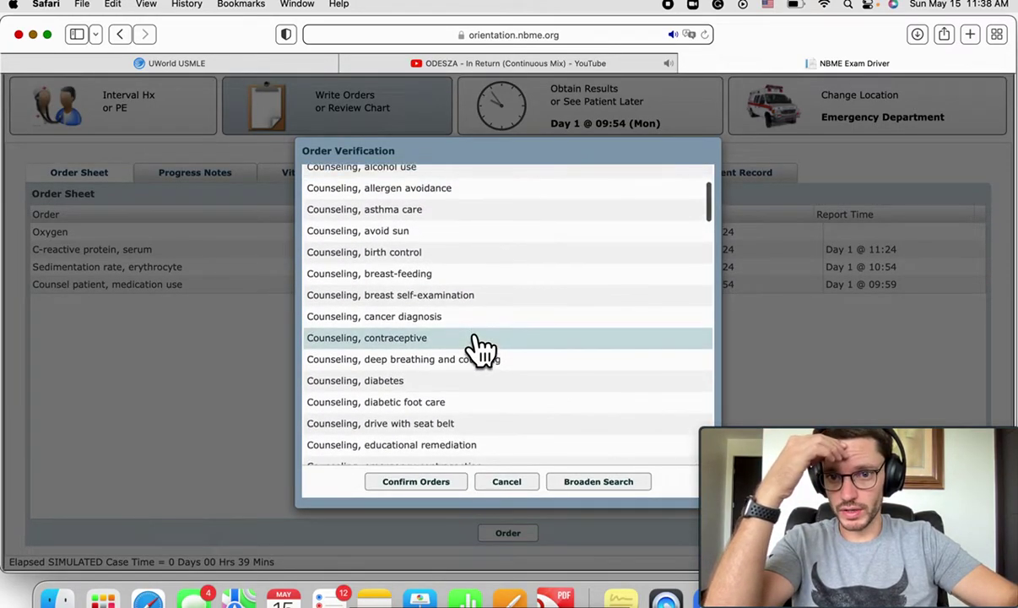
{"action": "left_click", "coordinate": [404, 190]}
{"action": "left_click", "coordinate": [437, 482]}
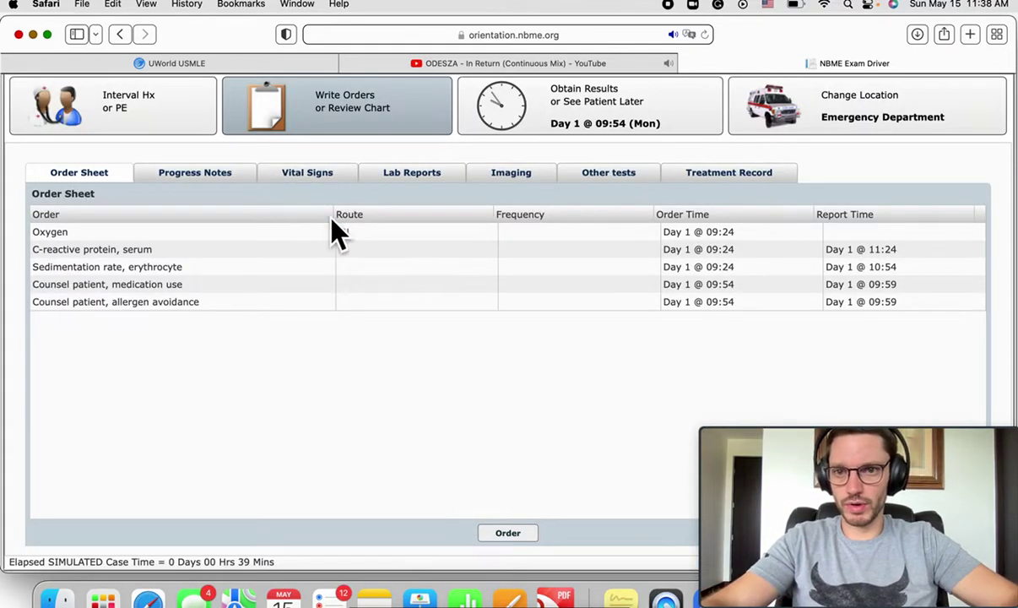
Step: Cancel the oxygen order and enter albuterol and prednisone as new orders
{"action": "left_click", "coordinate": [238, 232]}
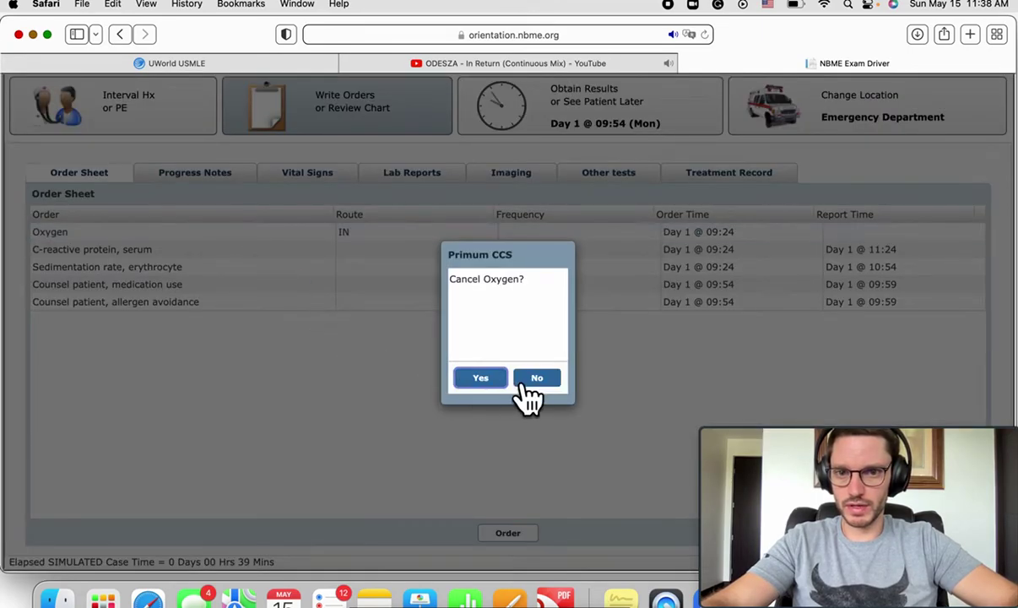
{"action": "left_click", "coordinate": [480, 378]}
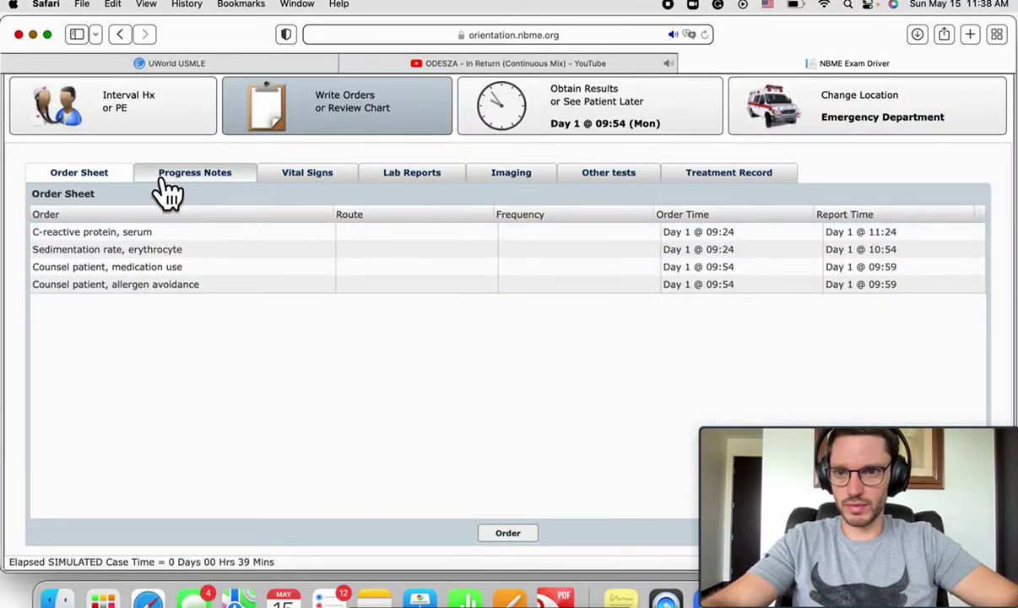
{"action": "left_click", "coordinate": [511, 533]}
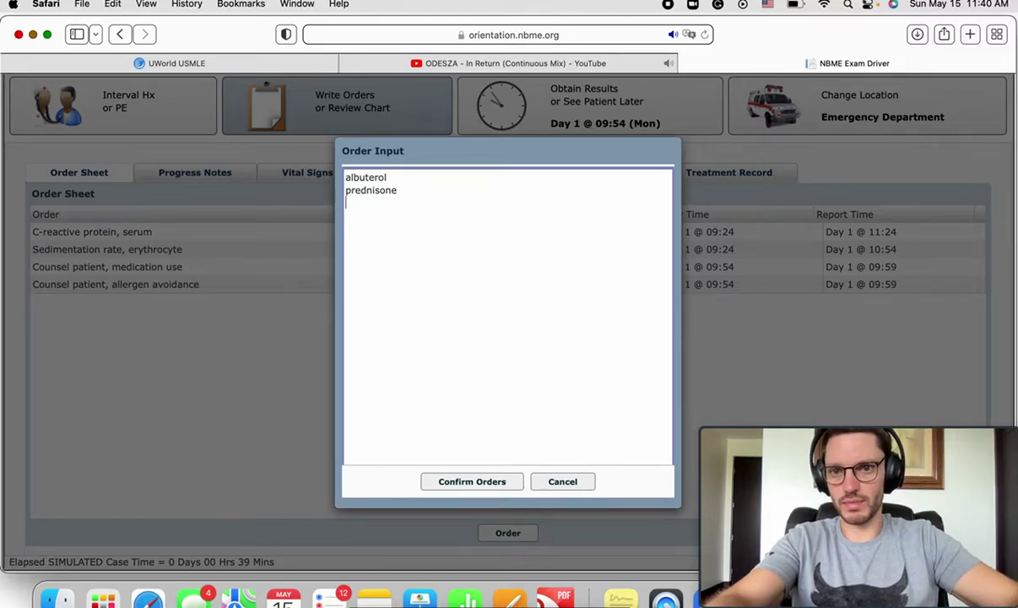
{"action": "left_click", "coordinate": [487, 485]}
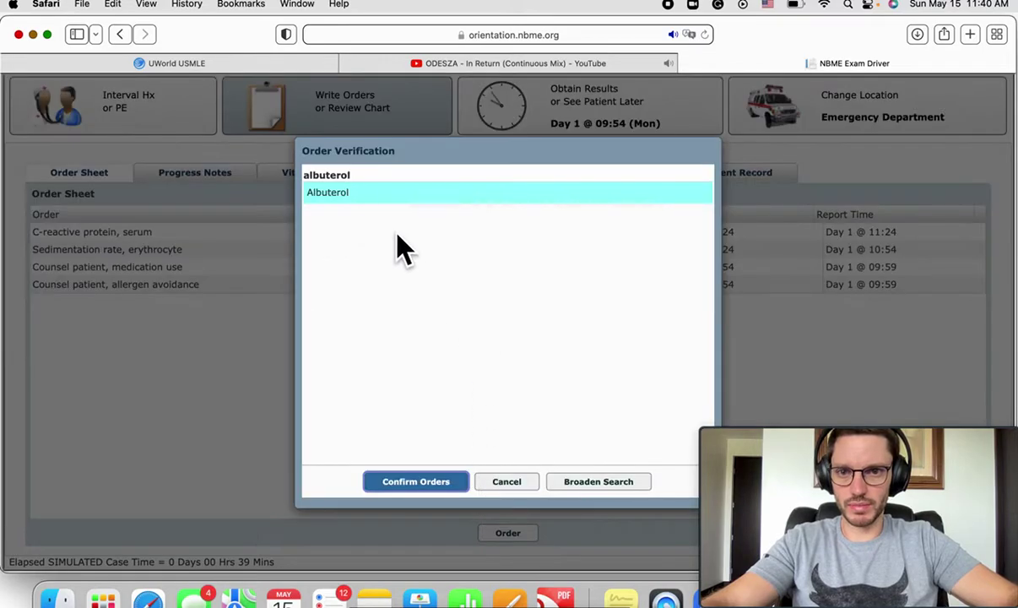
Step: Confirm albuterol by inhalation with continuous frequency and prednisone by the oral route
{"action": "left_click", "coordinate": [447, 480]}
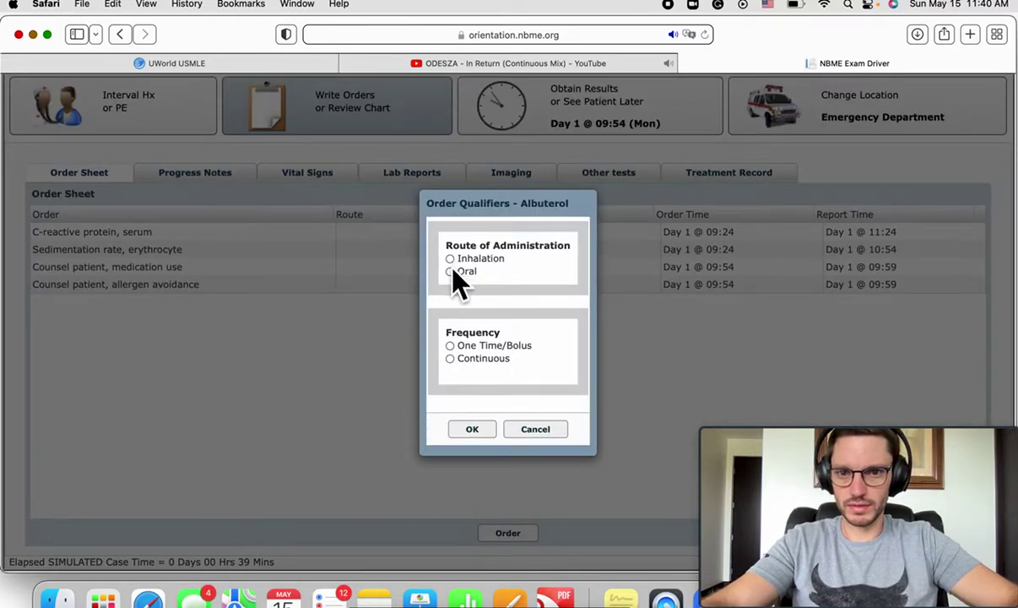
{"action": "left_click", "coordinate": [451, 259]}
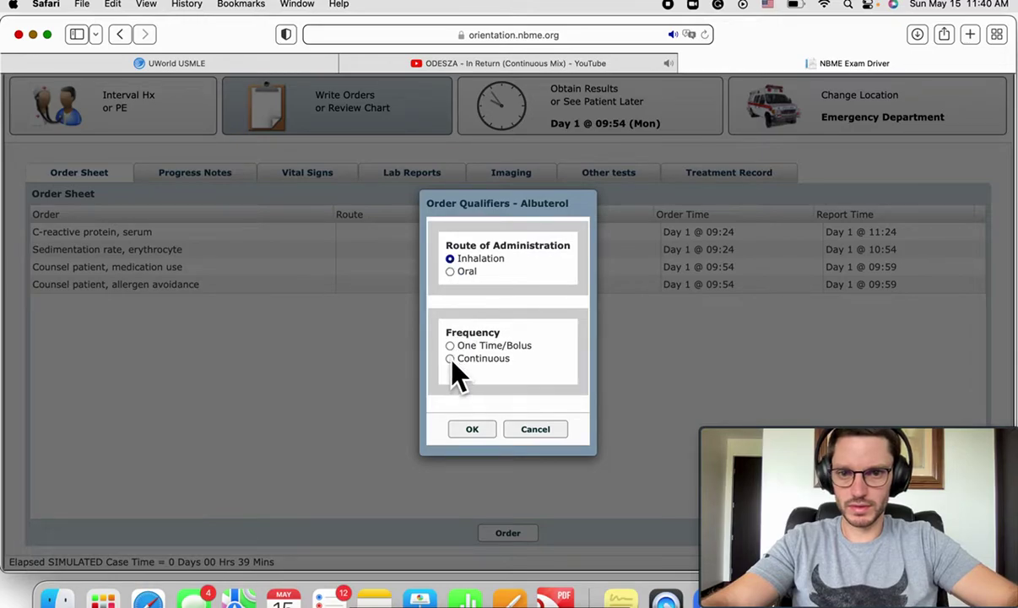
{"action": "left_click", "coordinate": [450, 357]}
{"action": "left_click", "coordinate": [475, 428]}
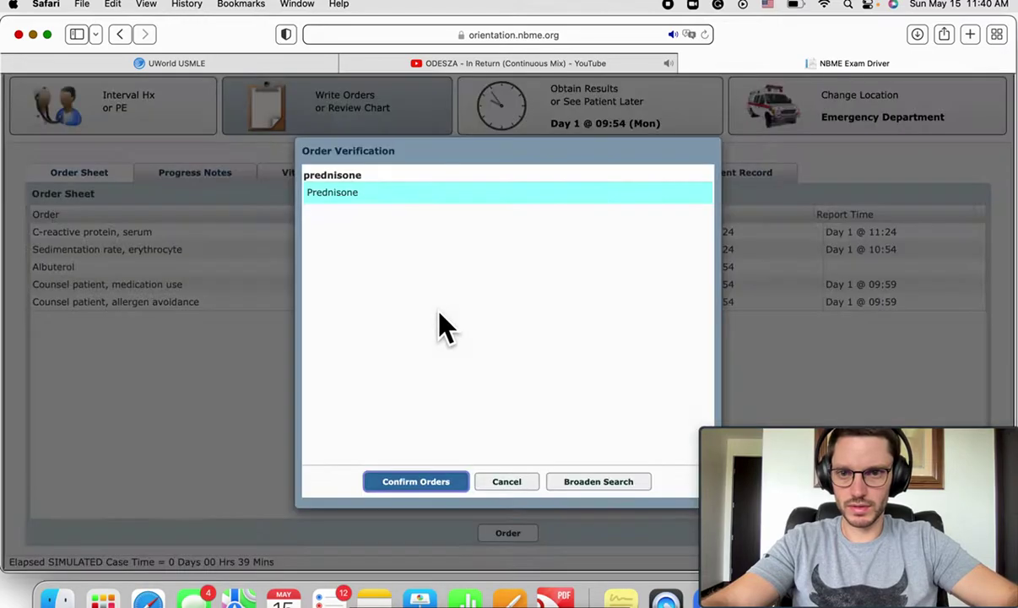
{"action": "left_click", "coordinate": [426, 479]}
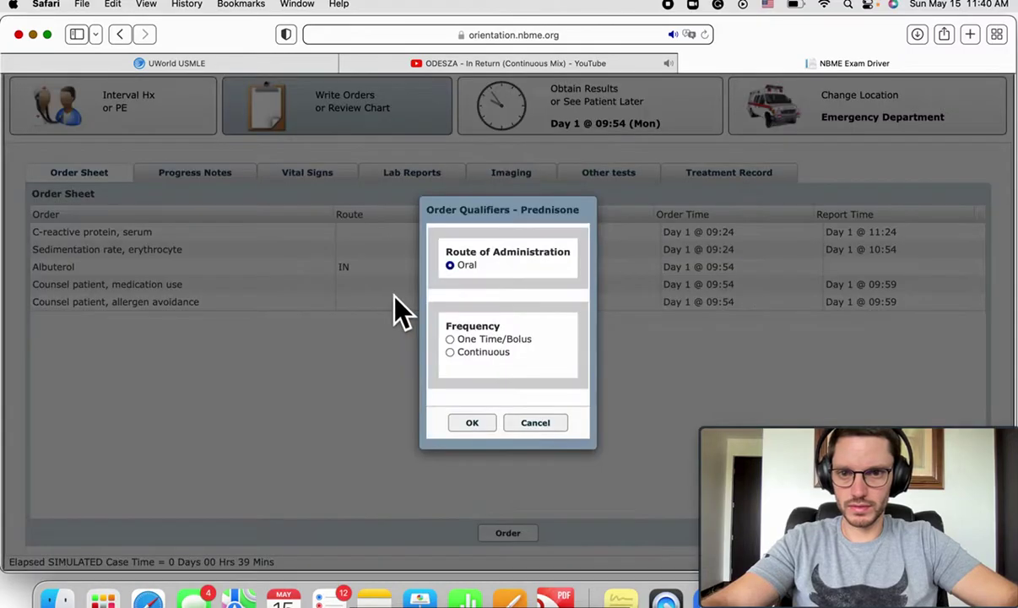
{"action": "left_click", "coordinate": [473, 424]}
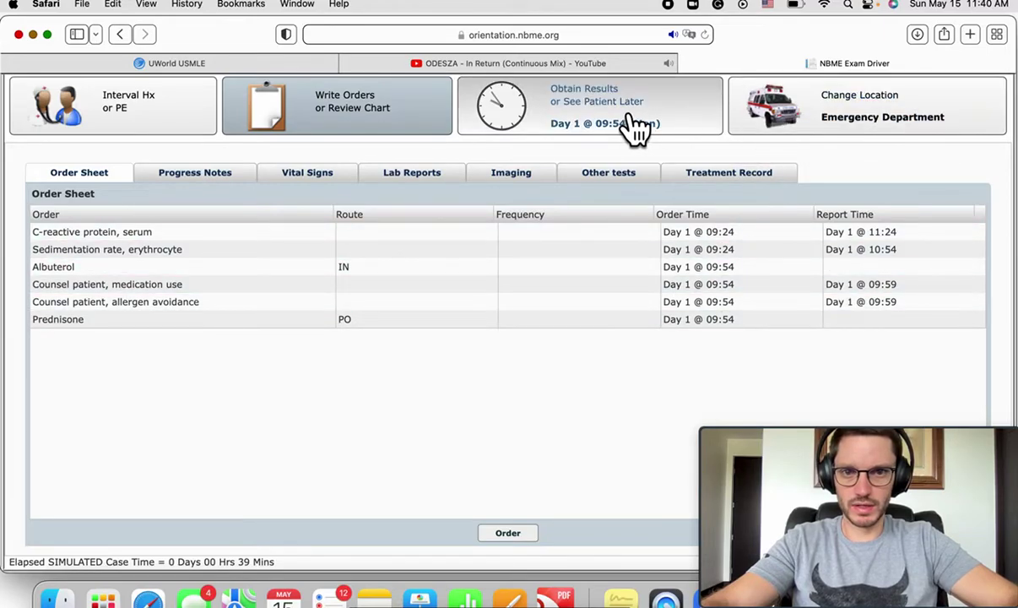
Step: Move the patient from the Emergency Department to home with a follow-up appointment on Day 8 at 09:54
{"action": "left_click", "coordinate": [797, 128]}
{"action": "left_click", "coordinate": [586, 346]}
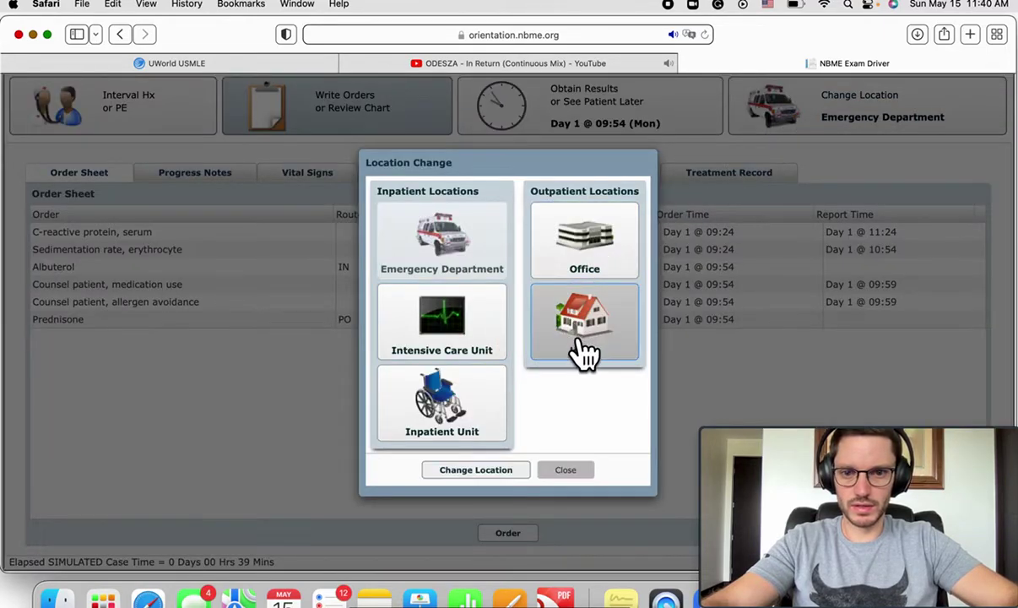
{"action": "left_click", "coordinate": [491, 469]}
{"action": "left_click", "coordinate": [470, 384]}
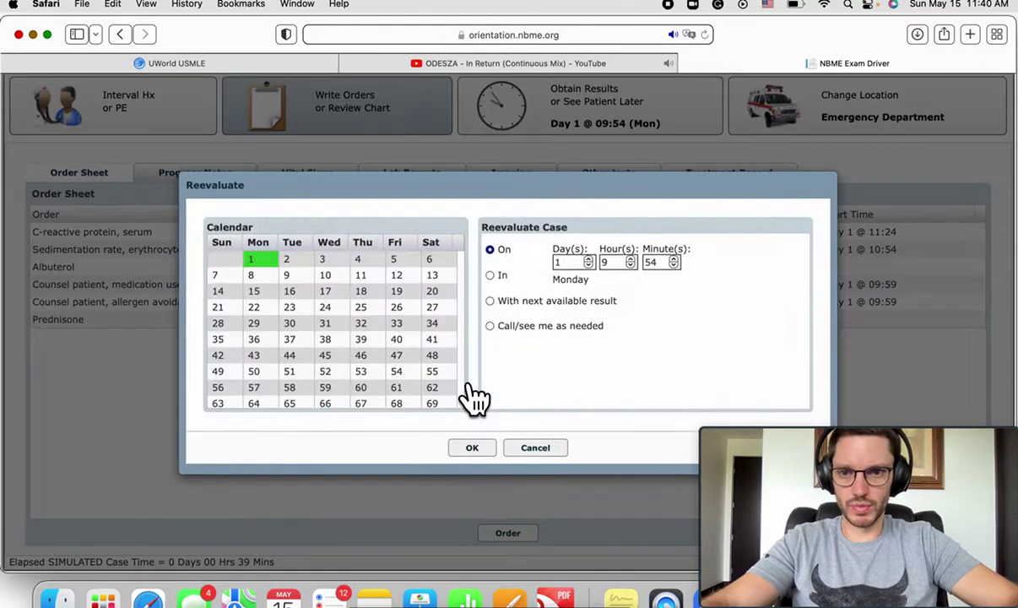
{"action": "left_click", "coordinate": [253, 275]}
{"action": "left_click", "coordinate": [472, 447]}
{"action": "left_click", "coordinate": [464, 425]}
{"action": "left_click", "coordinate": [487, 374]}
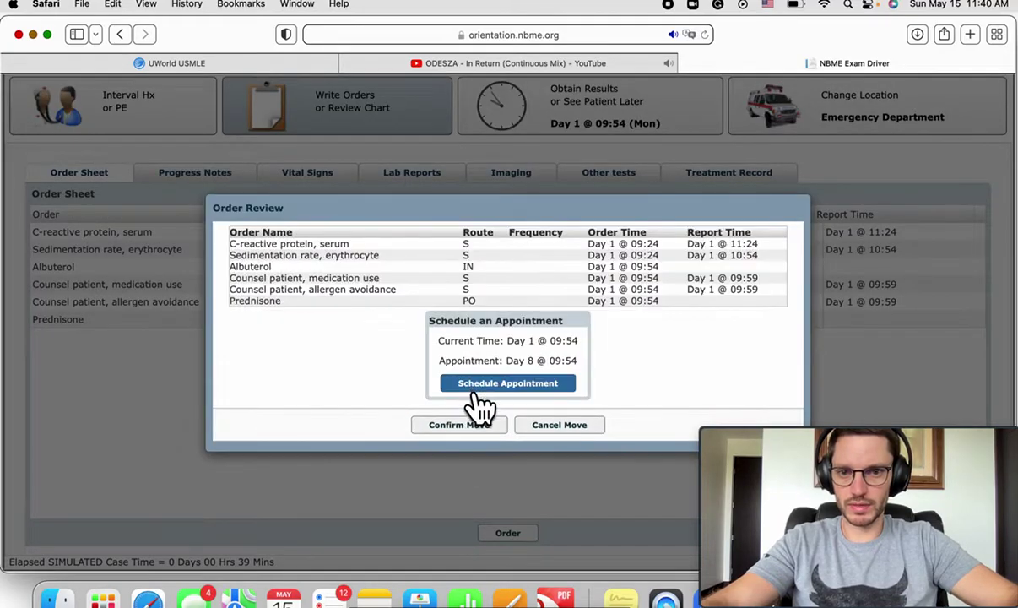
{"action": "left_click", "coordinate": [472, 426]}
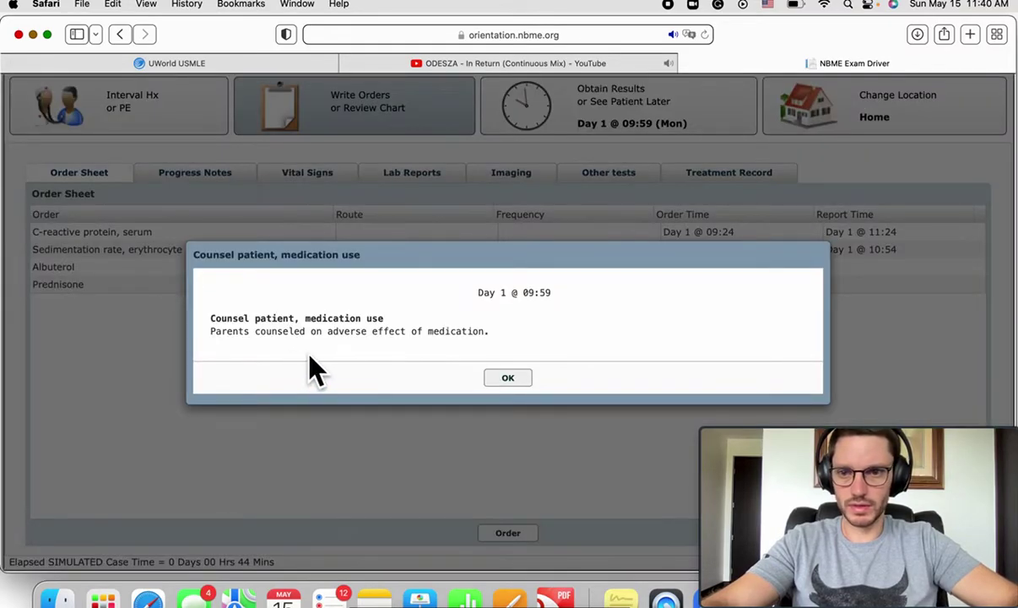
Step: Acknowledge both counseling reports, continue the clock advance and acknowledge the patient update
{"action": "left_click", "coordinate": [516, 379]}
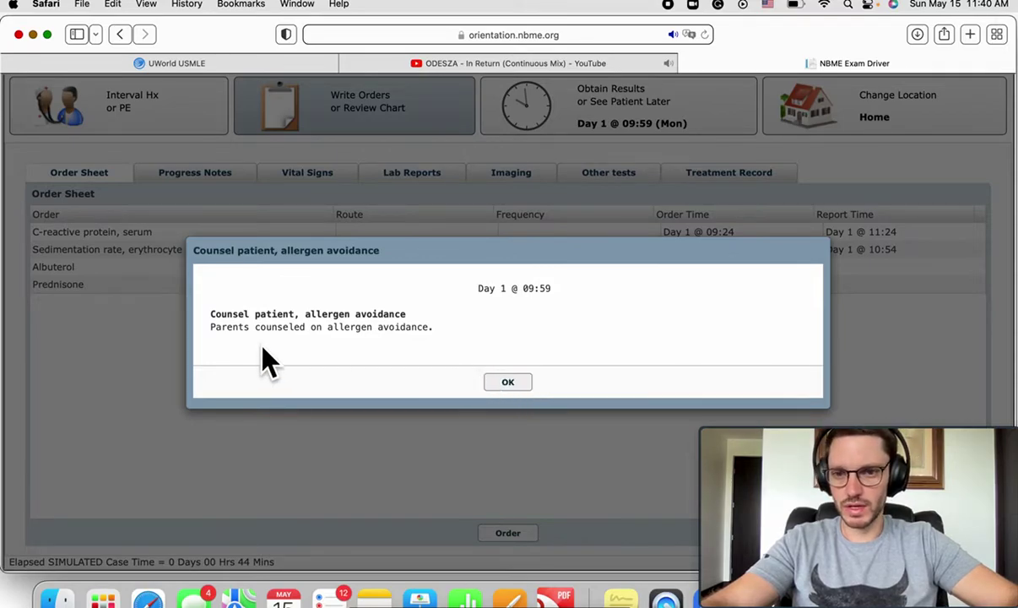
{"action": "left_click", "coordinate": [509, 382]}
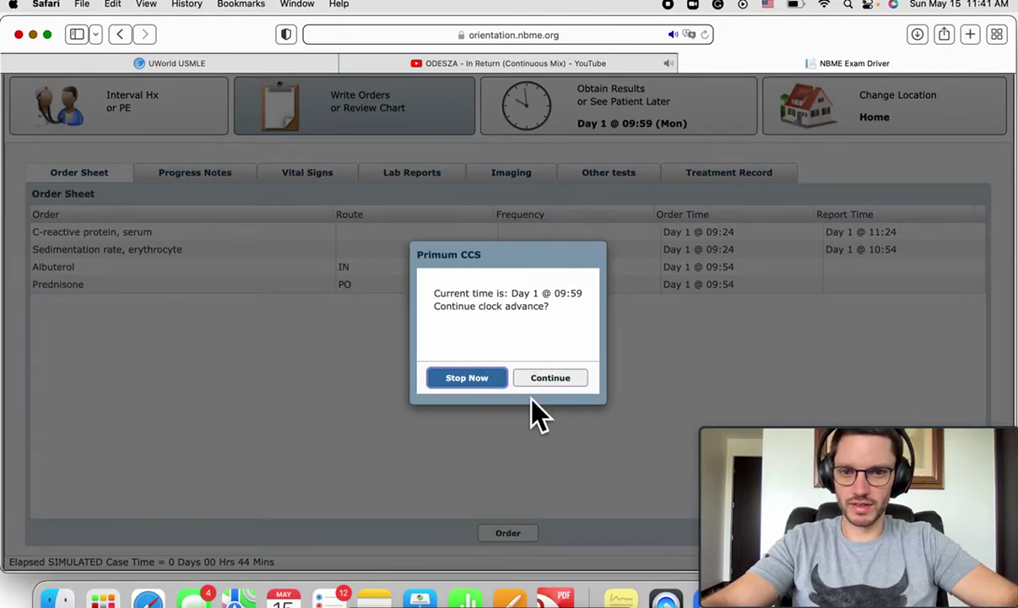
{"action": "left_click", "coordinate": [548, 382]}
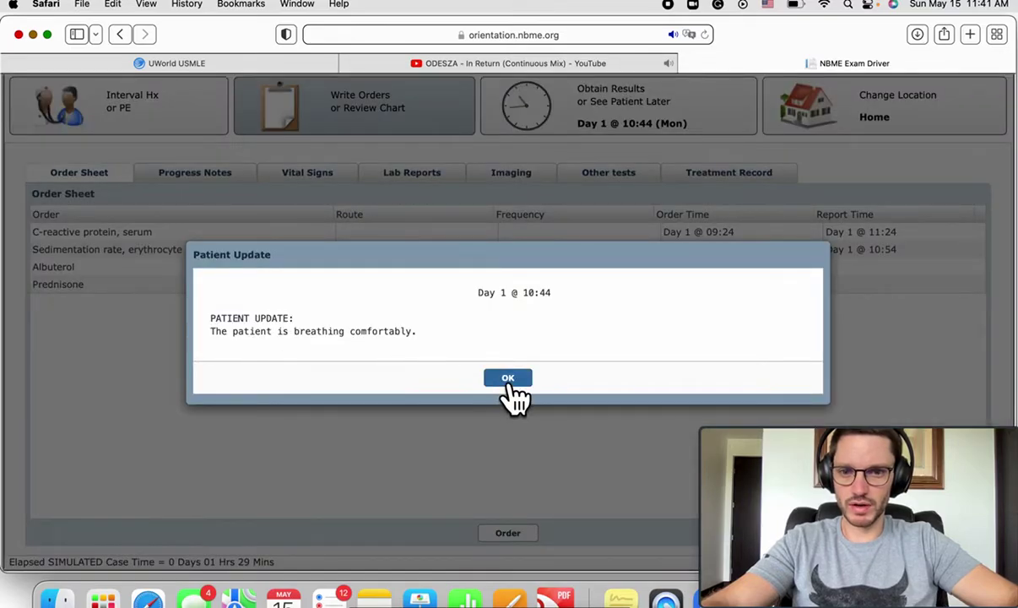
{"action": "left_click", "coordinate": [509, 380]}
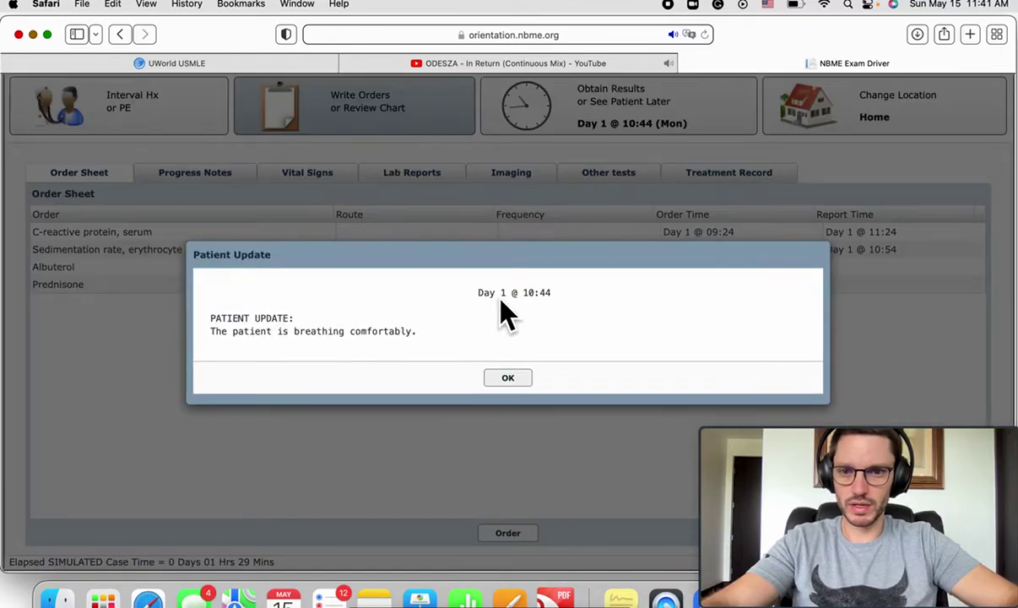
Step: Acknowledge the patient update, continue the clock advance, and dismiss the case-end instructions and sedimentation rate report
{"action": "left_click", "coordinate": [507, 380]}
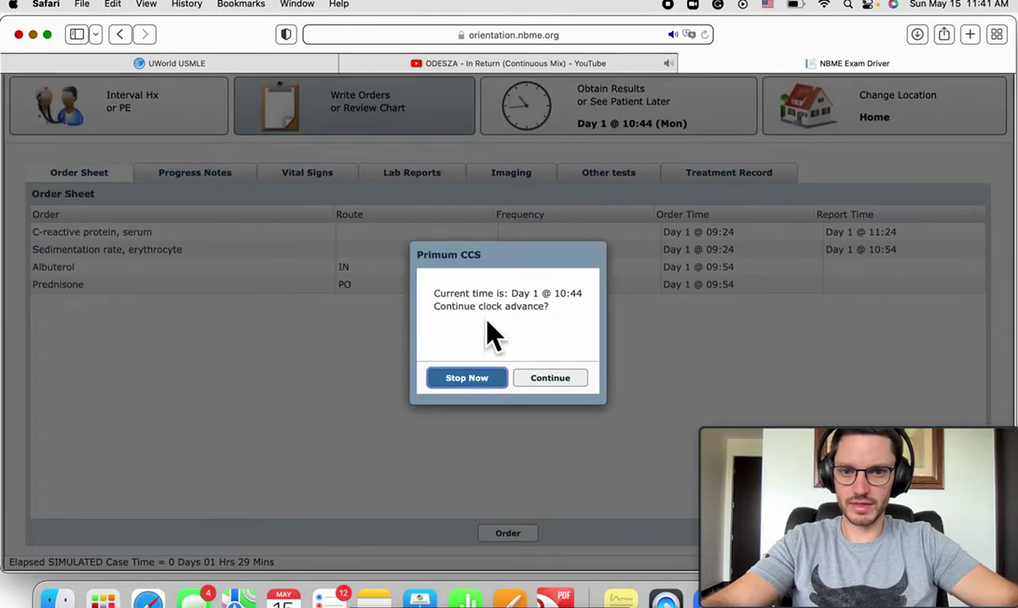
{"action": "left_click", "coordinate": [547, 384]}
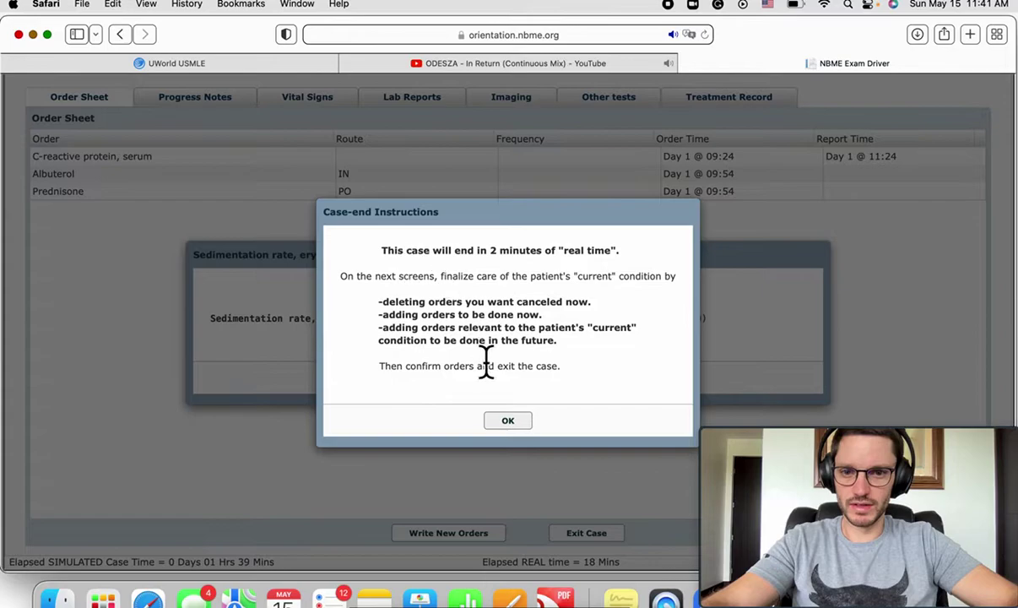
{"action": "left_click", "coordinate": [507, 422]}
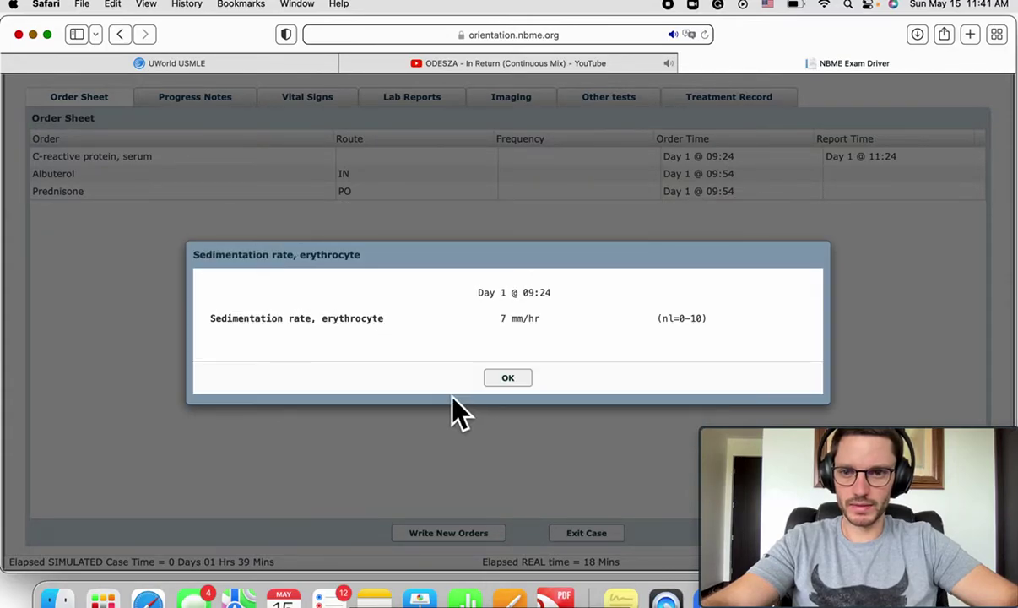
{"action": "left_click", "coordinate": [509, 379]}
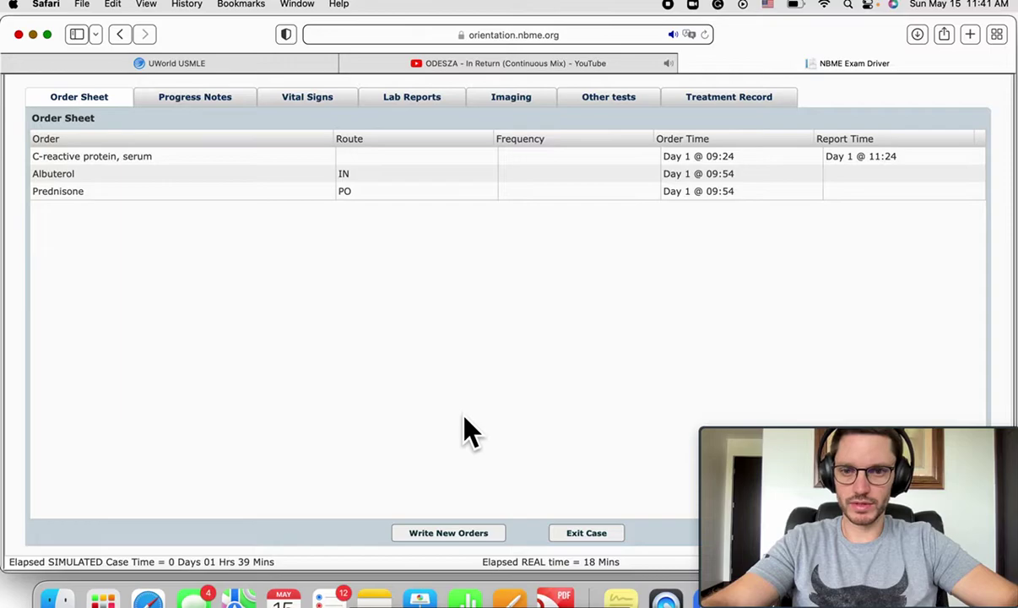
Step: Try to add an order for "neumology" and cancel the order verification
{"action": "scroll", "coordinate": [540, 342], "scroll_direction": "up", "scroll_amount": 2}
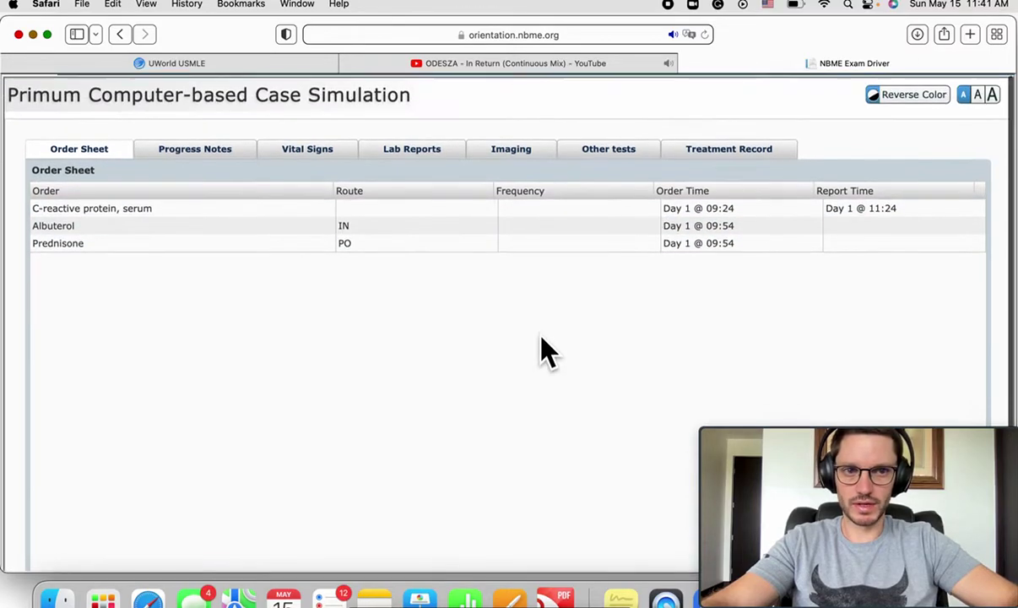
{"action": "scroll", "coordinate": [547, 350], "scroll_direction": "down", "scroll_amount": 2}
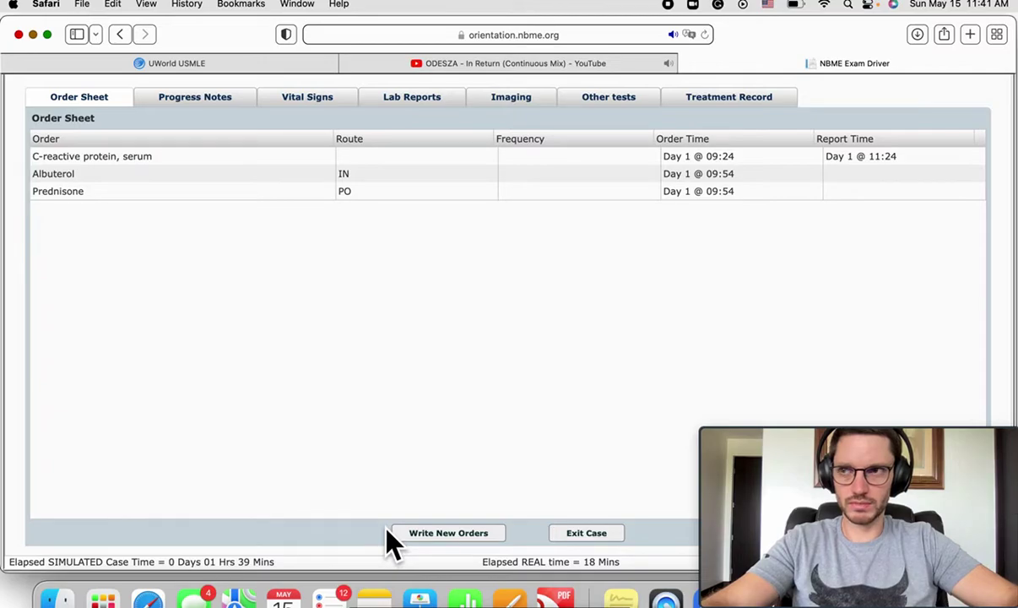
{"action": "left_click", "coordinate": [447, 540]}
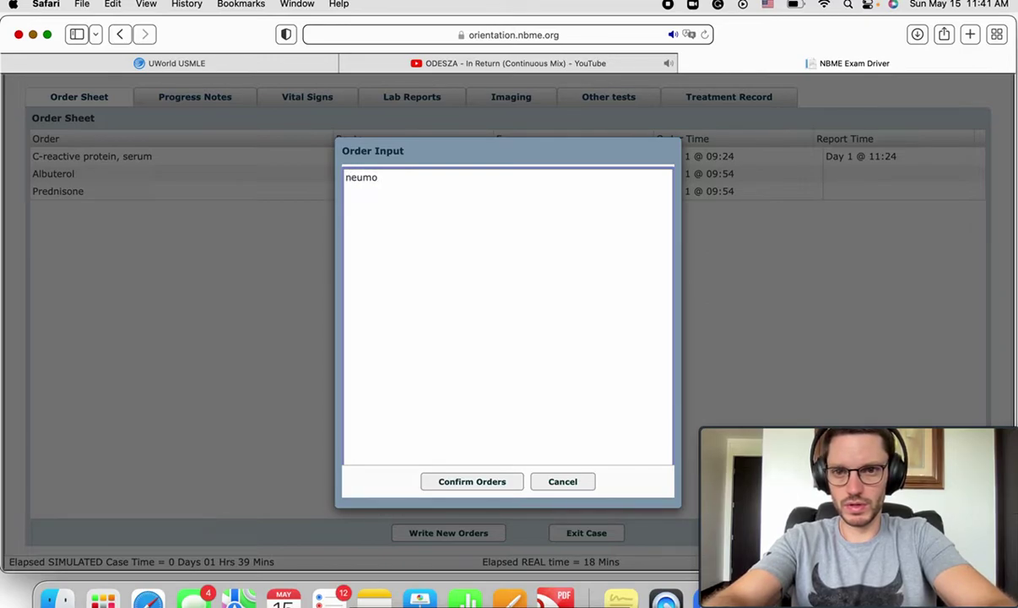
{"action": "left_click", "coordinate": [469, 481]}
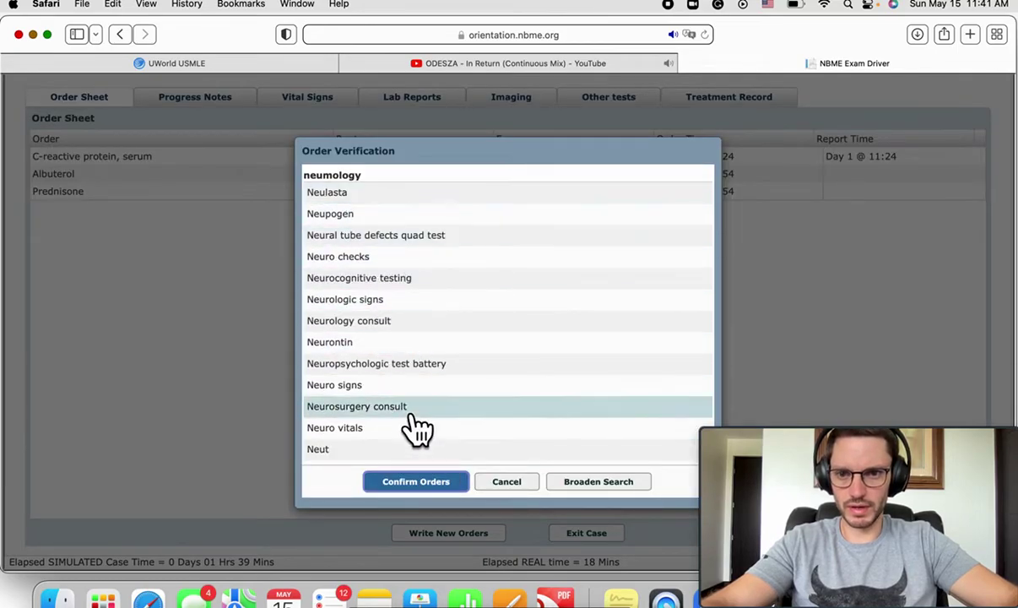
{"action": "left_click", "coordinate": [503, 482]}
Step: Try to order a "pneumonology consult", then cancel the order verification and the empty order entry
{"action": "left_click", "coordinate": [450, 534]}
{"action": "type", "text": "pneumonology consult"}
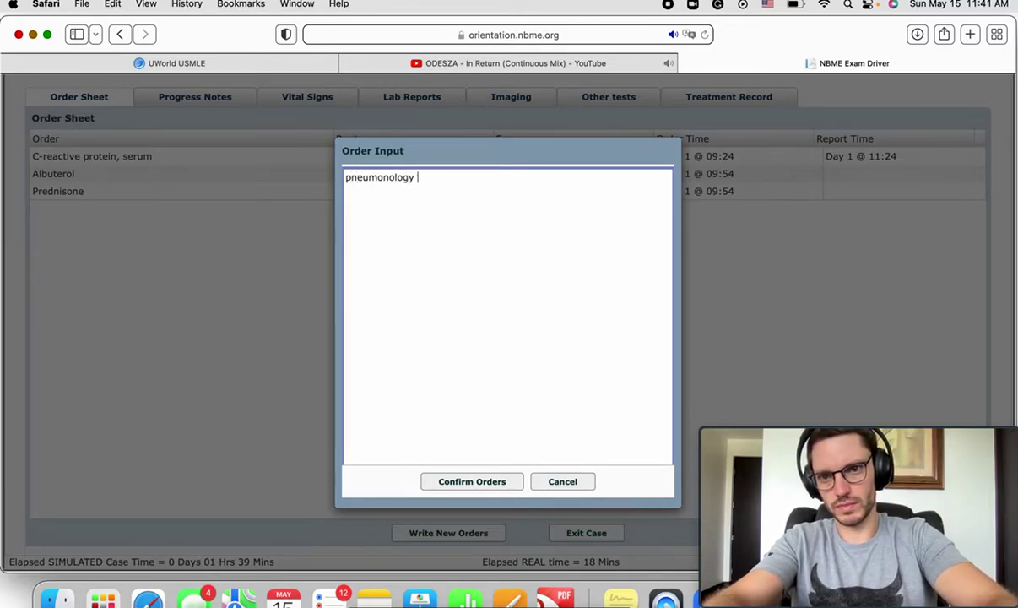
{"action": "left_click", "coordinate": [499, 481]}
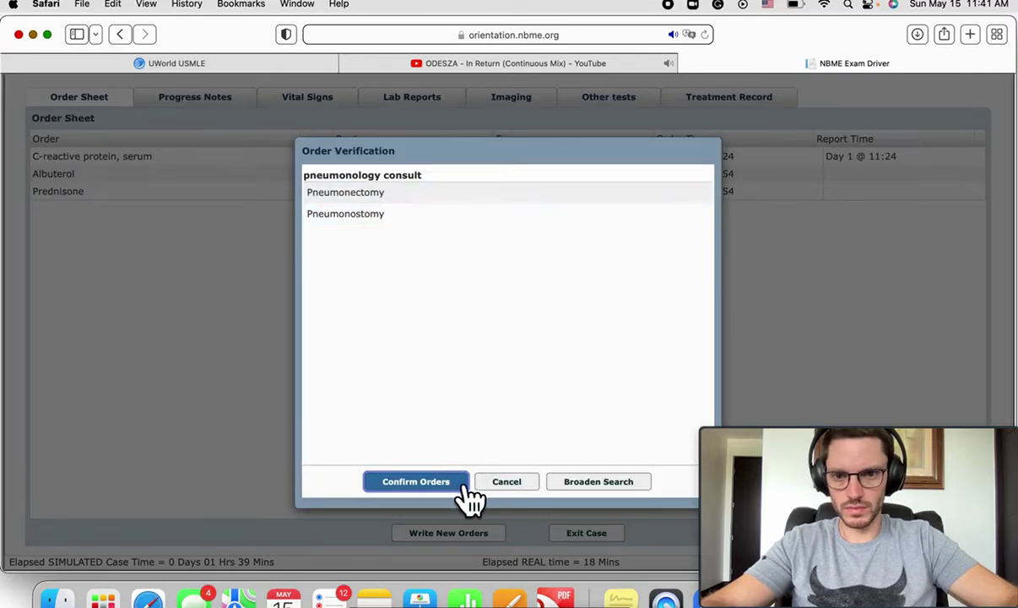
{"action": "left_click", "coordinate": [507, 481]}
{"action": "left_click", "coordinate": [445, 533]}
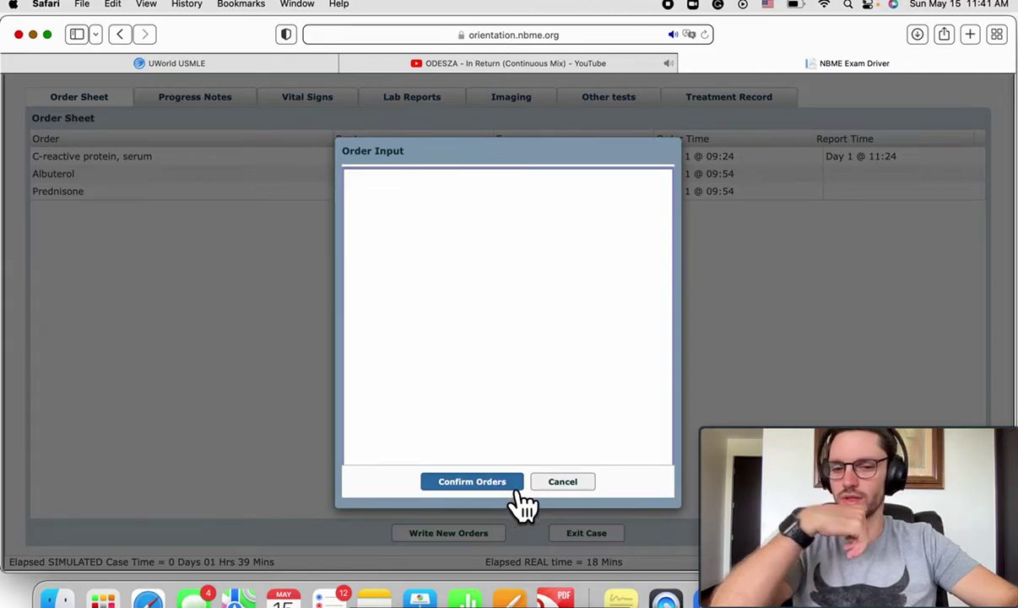
{"action": "left_click", "coordinate": [569, 485]}
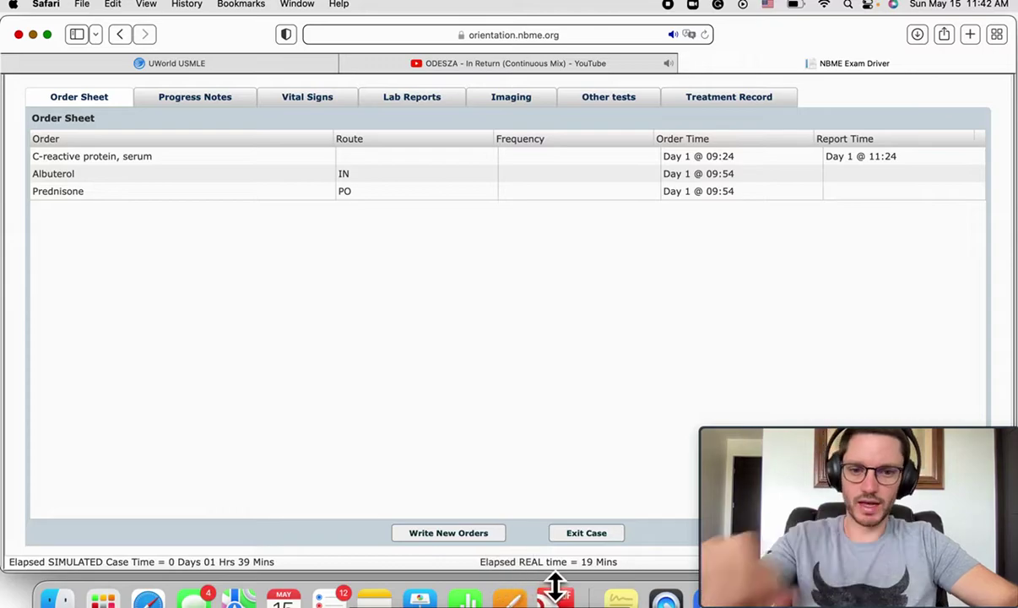
Step: Exit the case, confirm ending the CCS Case block and start the CCS Feedback block
{"action": "left_click", "coordinate": [586, 533]}
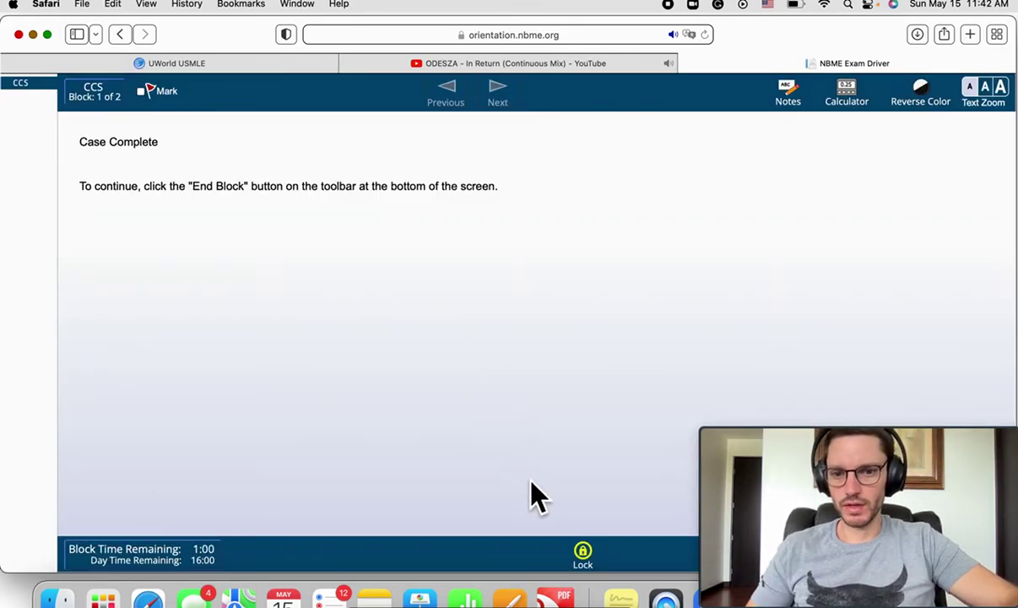
{"action": "left_click_drag", "start_coordinate": [777, 534], "coordinate": [267, 384]}
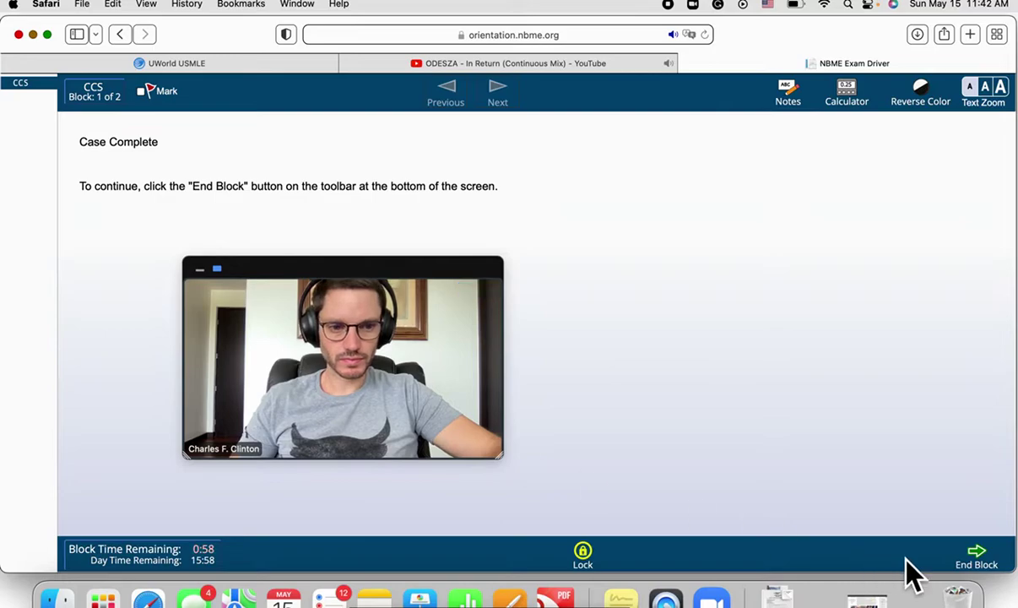
{"action": "left_click", "coordinate": [987, 557]}
{"action": "left_click_drag", "start_coordinate": [429, 350], "coordinate": [883, 443]}
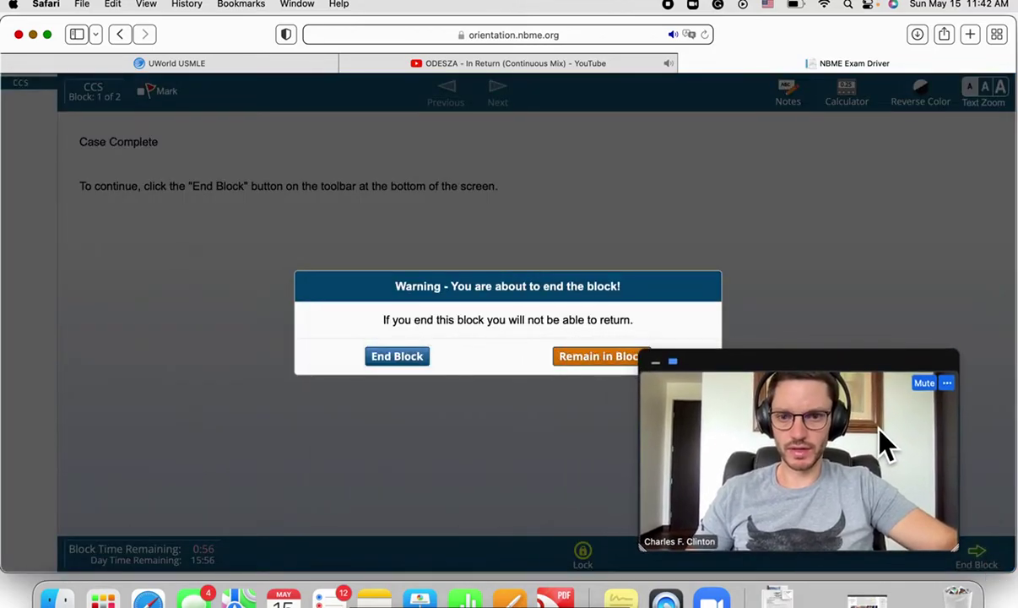
{"action": "left_click", "coordinate": [410, 357]}
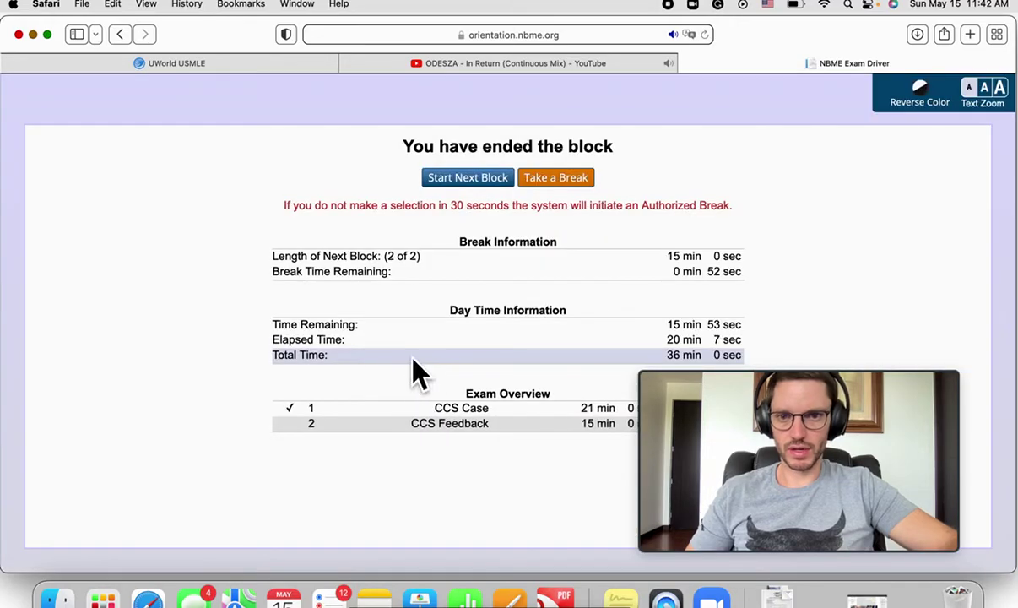
{"action": "left_click", "coordinate": [489, 182]}
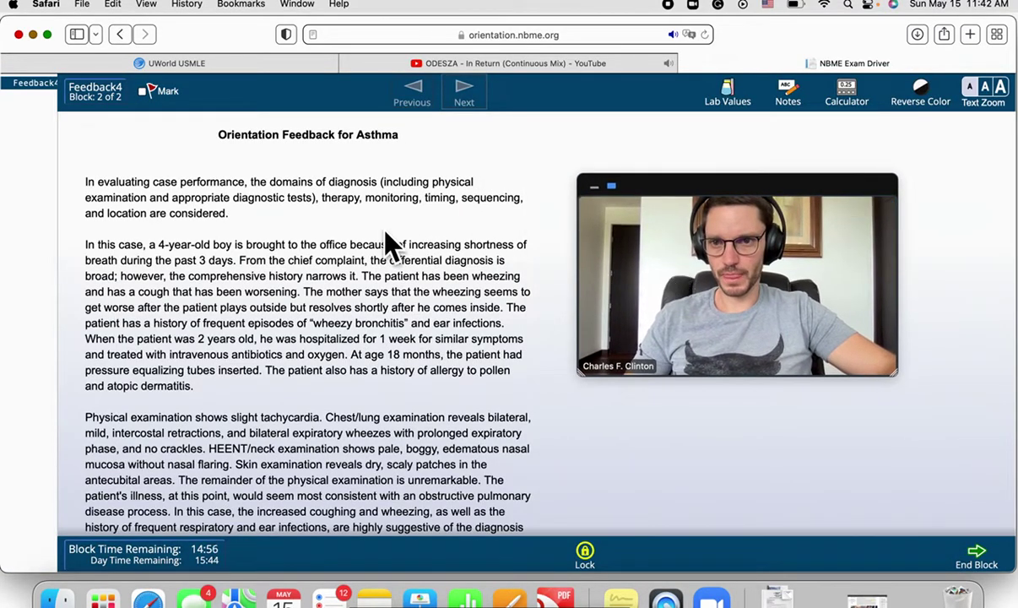
Step: Highlight the opening feedback sentence on the domains considered in evaluating case performance, and remove the highlighting
{"action": "left_click_drag", "start_coordinate": [346, 200], "coordinate": [333, 221]}
{"action": "left_click", "coordinate": [346, 199]}
{"action": "left_click_drag", "start_coordinate": [187, 190], "coordinate": [216, 220]}
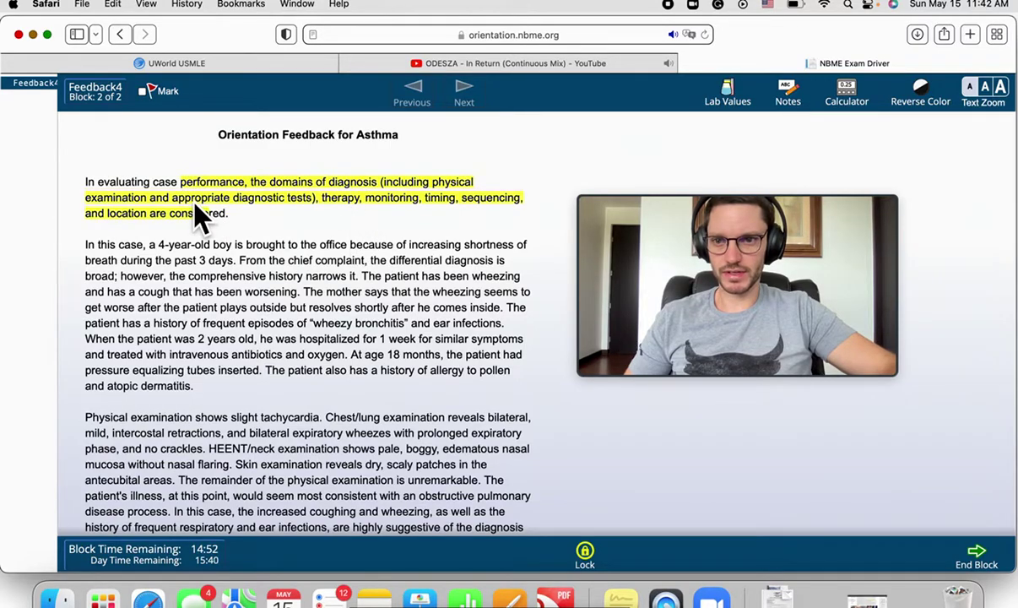
{"action": "left_click", "coordinate": [202, 210]}
{"action": "mouse_move", "coordinate": [193, 182]}
{"action": "left_mouse_down"}
{"action": "mouse_move", "coordinate": [215, 210]}
{"action": "mouse_move", "coordinate": [190, 199]}
{"action": "left_mouse_up"}
{"action": "left_click", "coordinate": [199, 198]}
{"action": "left_click", "coordinate": [184, 212]}
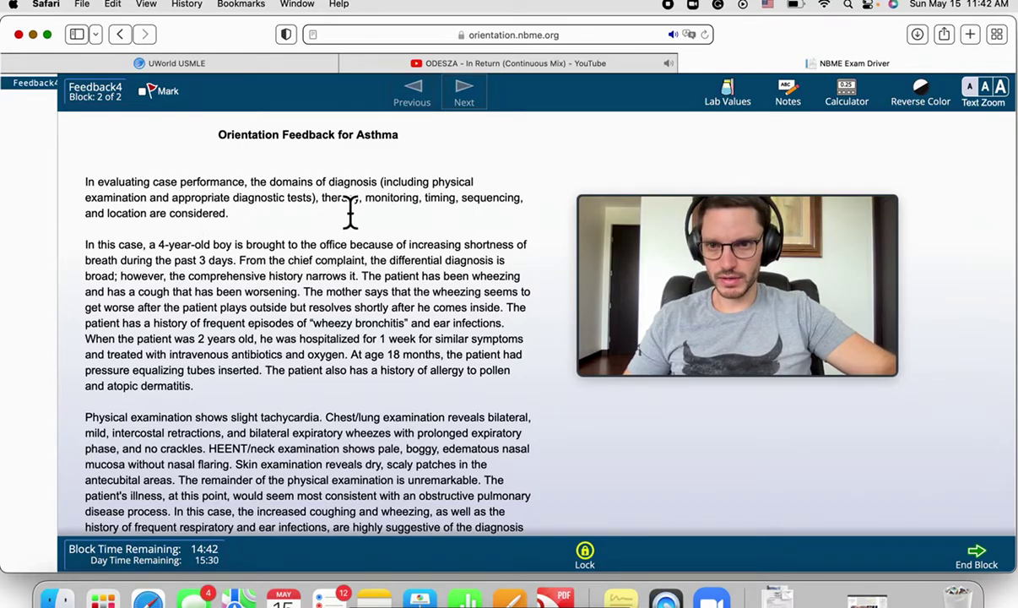
Step: Enlarge the text size of the asthma feedback
{"action": "scroll", "coordinate": [290, 224], "scroll_direction": "down", "scroll_amount": 3}
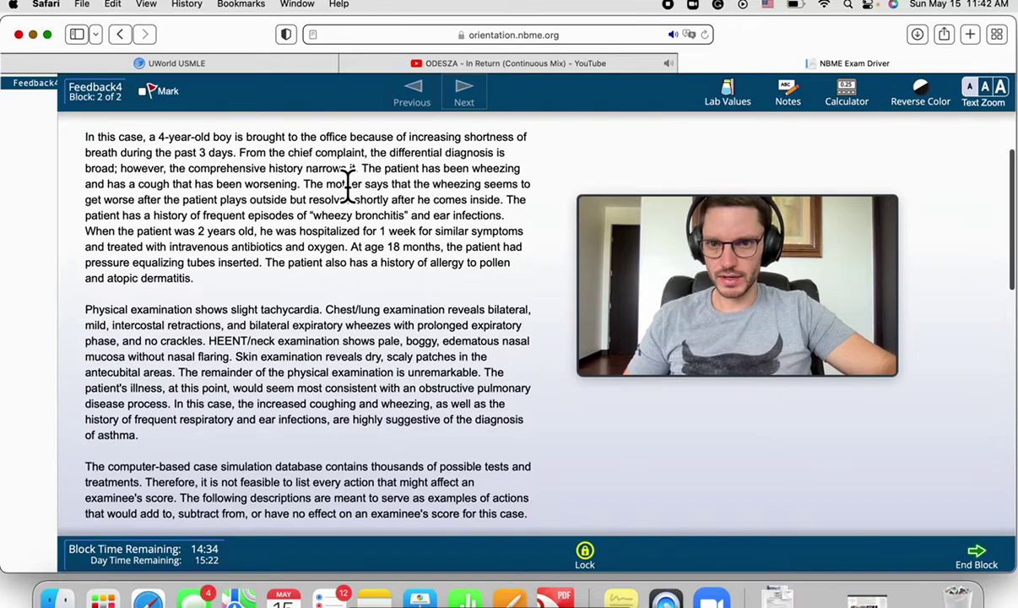
{"action": "scroll", "coordinate": [265, 232], "scroll_direction": "down", "scroll_amount": 2}
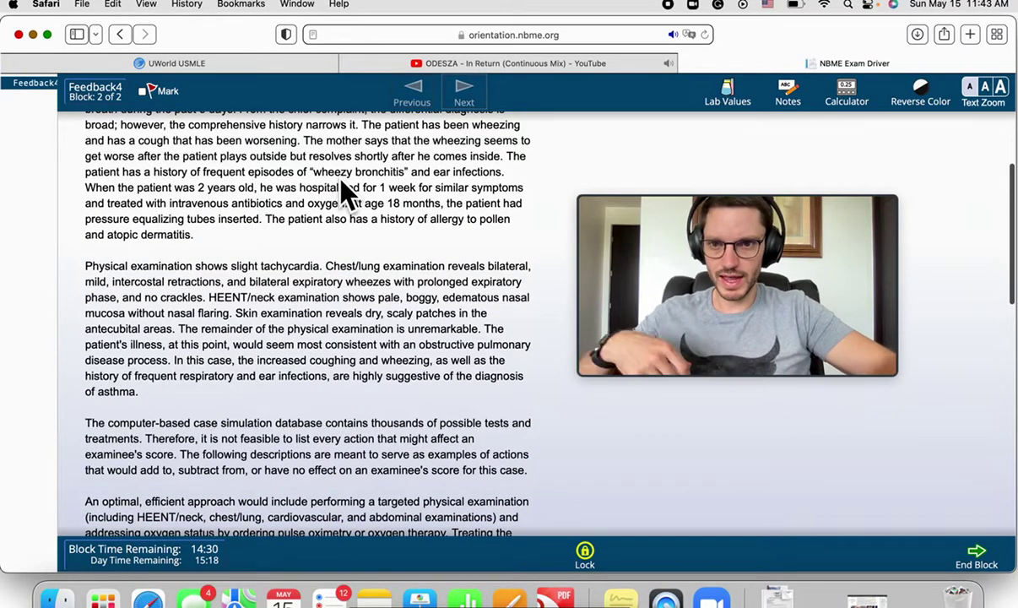
{"action": "left_click", "coordinate": [996, 91]}
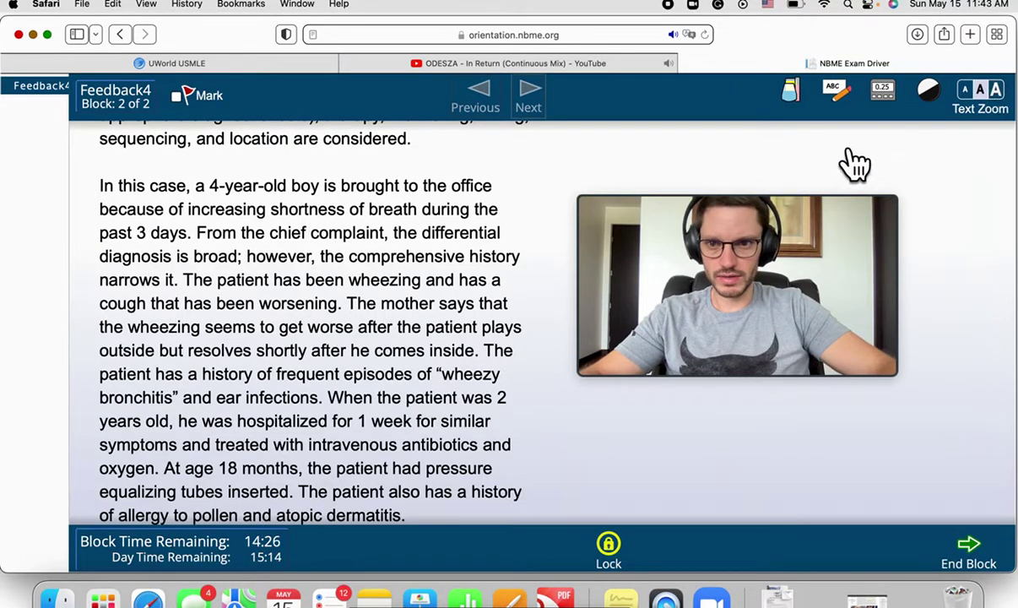
Step: Read the feedback's summary of the patient's history, physical examination findings and likely diagnosis
{"action": "scroll", "coordinate": [368, 334], "scroll_direction": "down", "scroll_amount": 2}
{"action": "scroll", "coordinate": [368, 334], "scroll_direction": "down", "scroll_amount": 3}
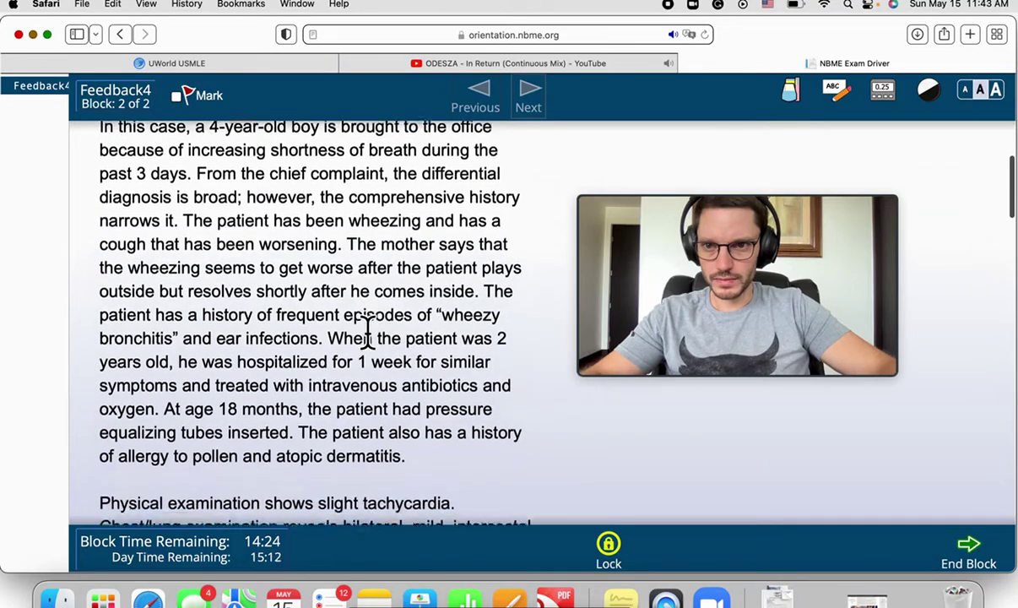
{"action": "scroll", "coordinate": [368, 333], "scroll_direction": "down", "scroll_amount": 3}
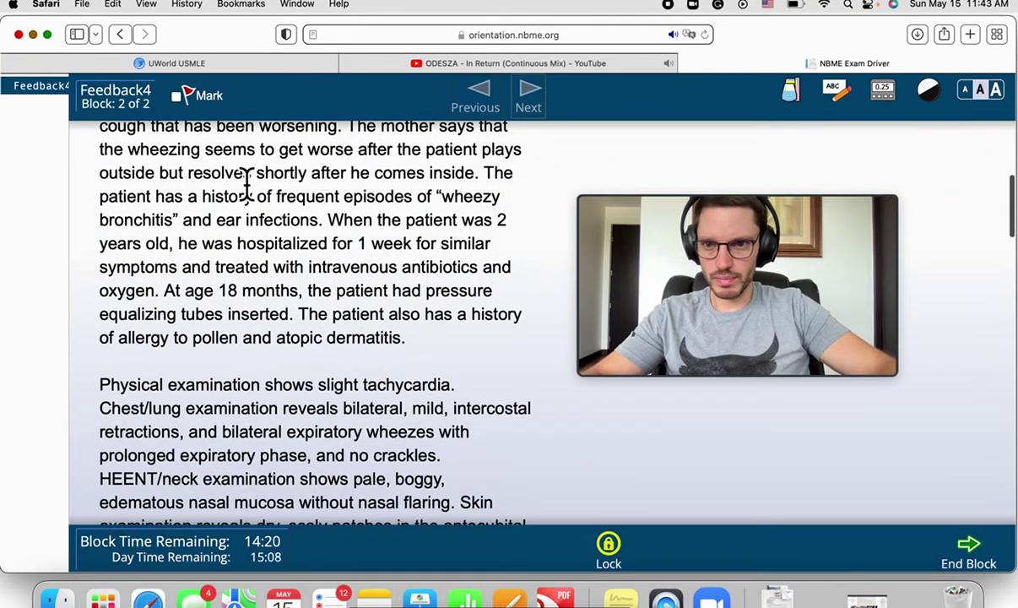
{"action": "scroll", "coordinate": [352, 253], "scroll_direction": "down", "scroll_amount": 2}
{"action": "scroll", "coordinate": [353, 266], "scroll_direction": "down", "scroll_amount": 3}
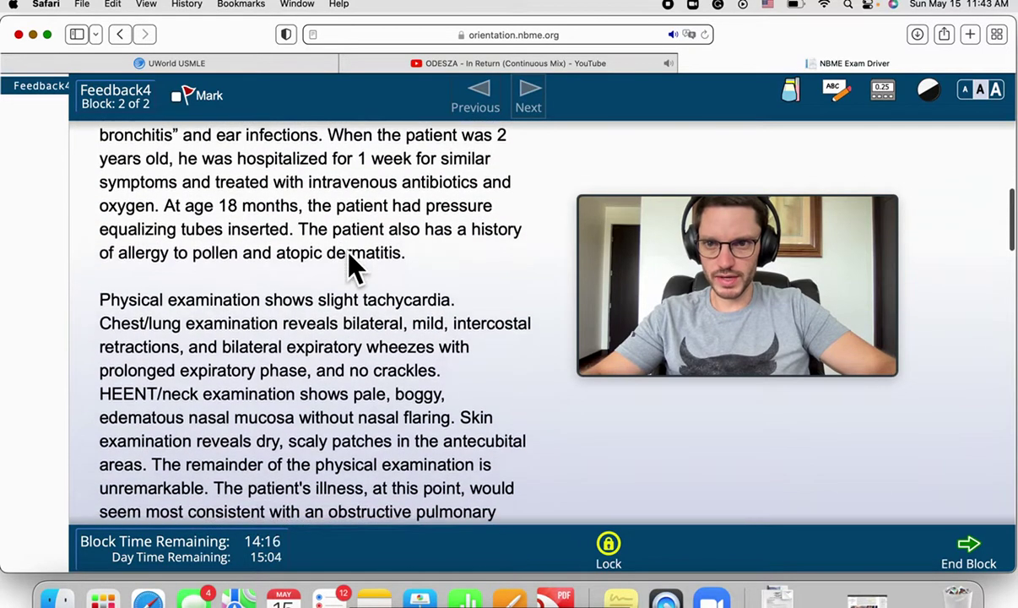
{"action": "scroll", "coordinate": [335, 284], "scroll_direction": "down", "scroll_amount": 2}
{"action": "scroll", "coordinate": [336, 284], "scroll_direction": "down", "scroll_amount": 6}
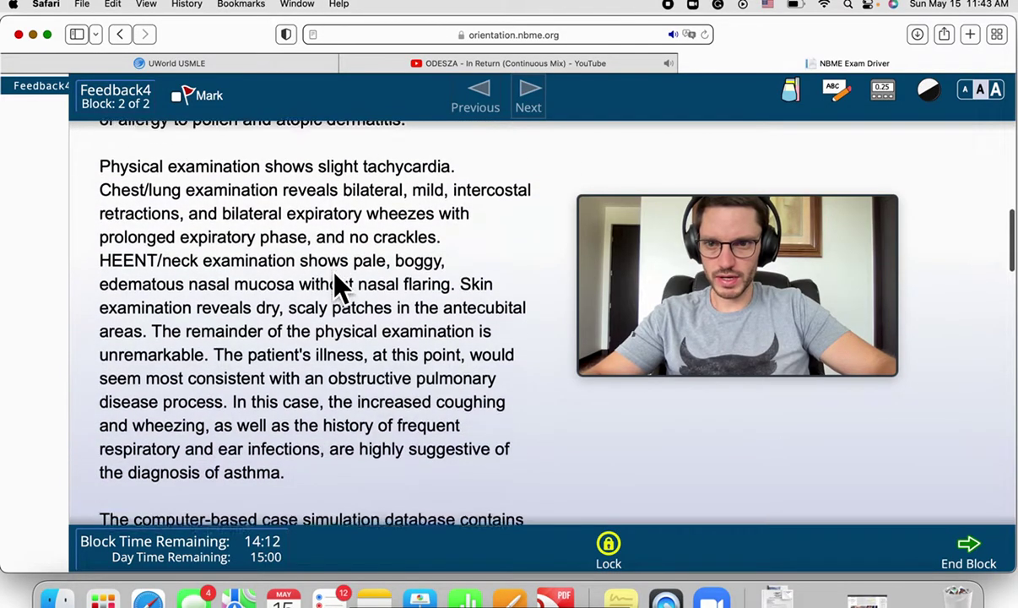
{"action": "scroll", "coordinate": [334, 272], "scroll_direction": "down", "scroll_amount": 1}
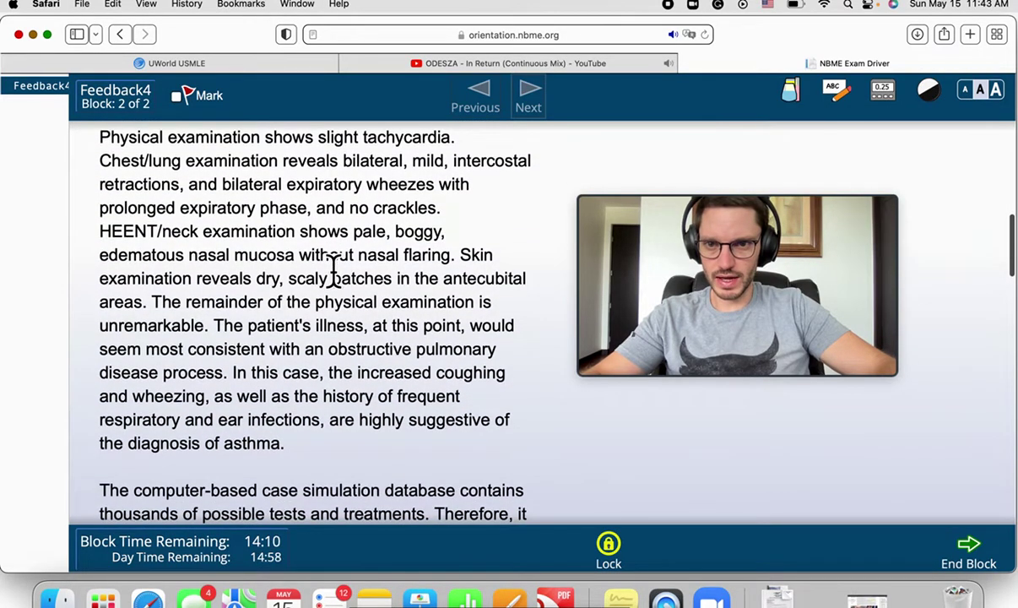
{"action": "scroll", "coordinate": [334, 271], "scroll_direction": "down", "scroll_amount": 1}
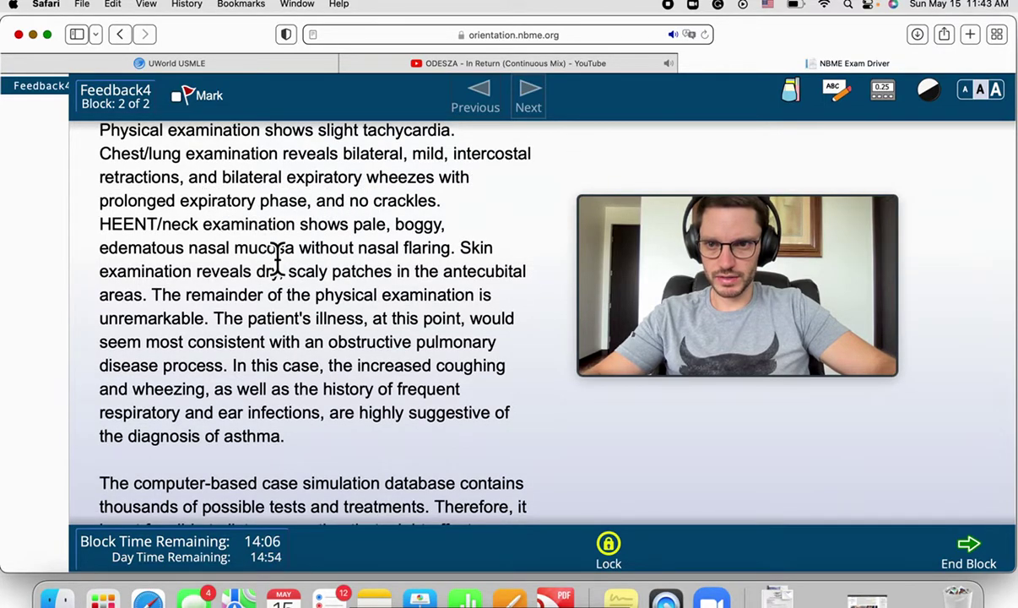
{"action": "scroll", "coordinate": [280, 262], "scroll_direction": "down", "scroll_amount": 3}
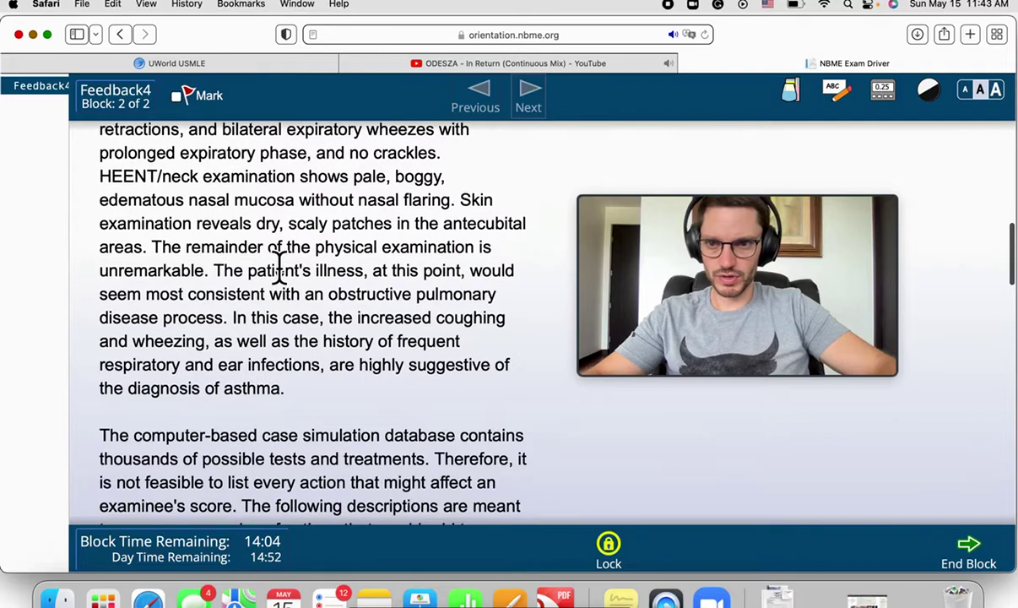
{"action": "scroll", "coordinate": [306, 287], "scroll_direction": "down", "scroll_amount": 2}
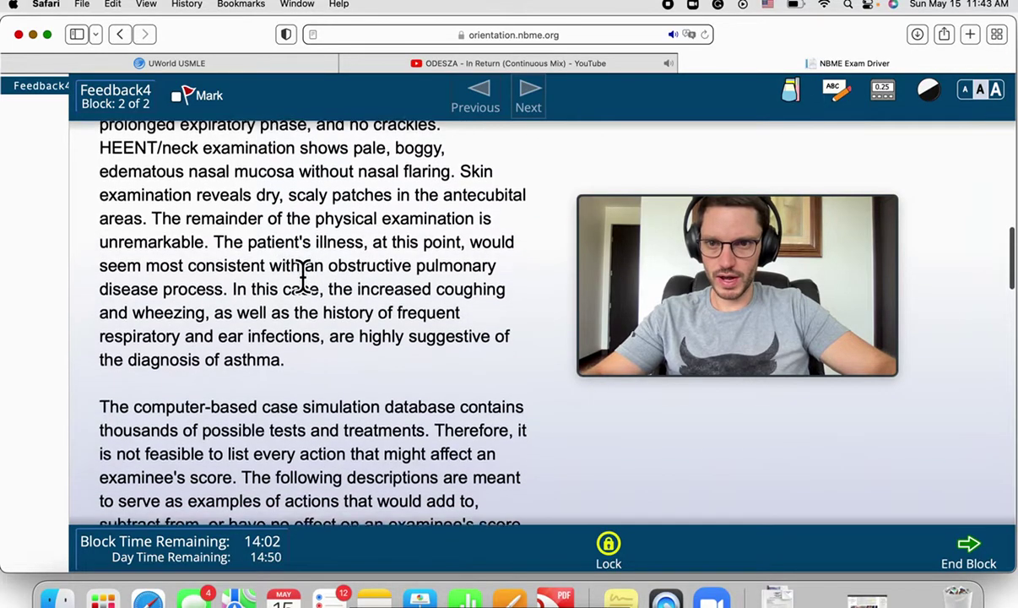
{"action": "scroll", "coordinate": [302, 276], "scroll_direction": "down", "scroll_amount": 1}
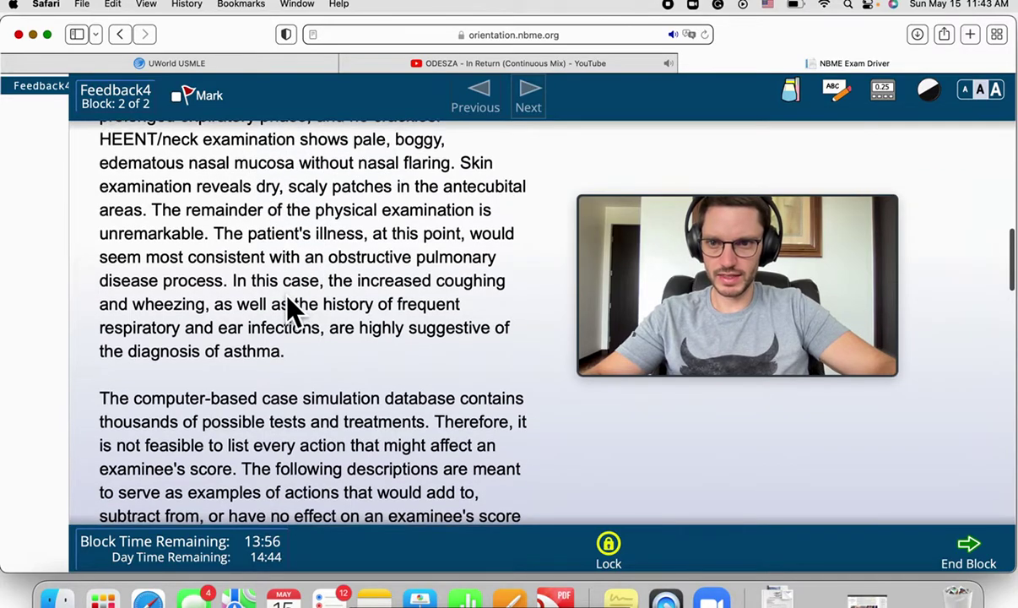
Step: Read the feedback's explanation of how actions affect the score and its description of the optimal approach to the asthma case
{"action": "scroll", "coordinate": [287, 304], "scroll_direction": "down", "scroll_amount": 3}
{"action": "scroll", "coordinate": [285, 295], "scroll_direction": "down", "scroll_amount": 3}
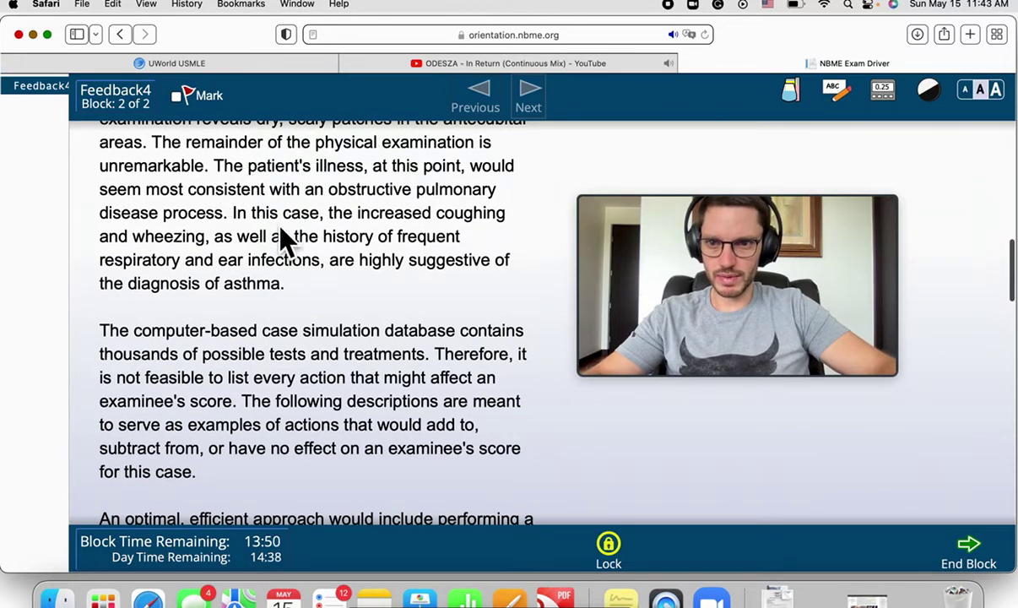
{"action": "scroll", "coordinate": [282, 277], "scroll_direction": "down", "scroll_amount": 3}
{"action": "scroll", "coordinate": [278, 267], "scroll_direction": "down", "scroll_amount": 2}
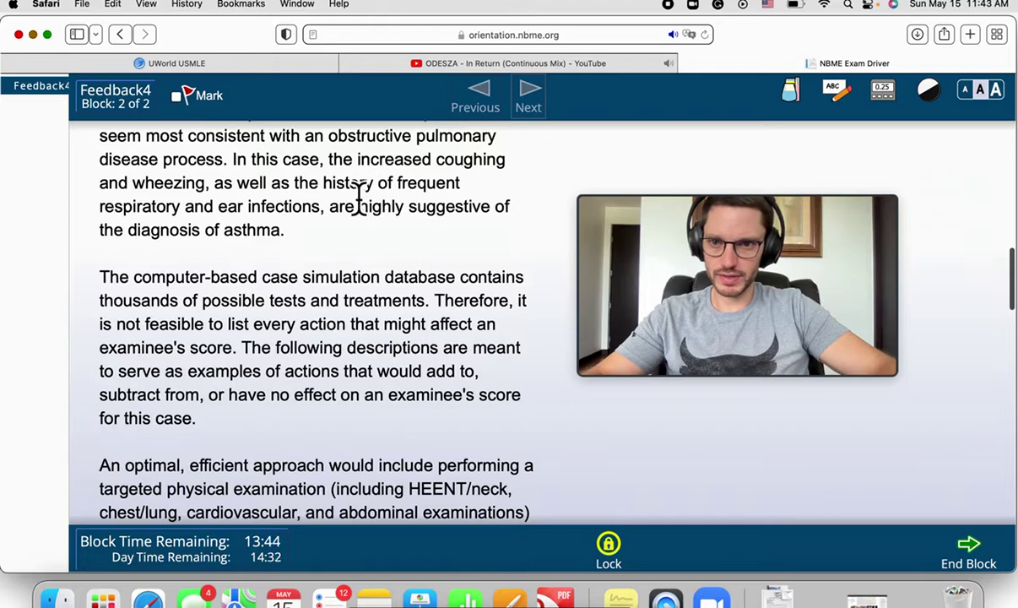
{"action": "scroll", "coordinate": [310, 228], "scroll_direction": "down", "scroll_amount": 3}
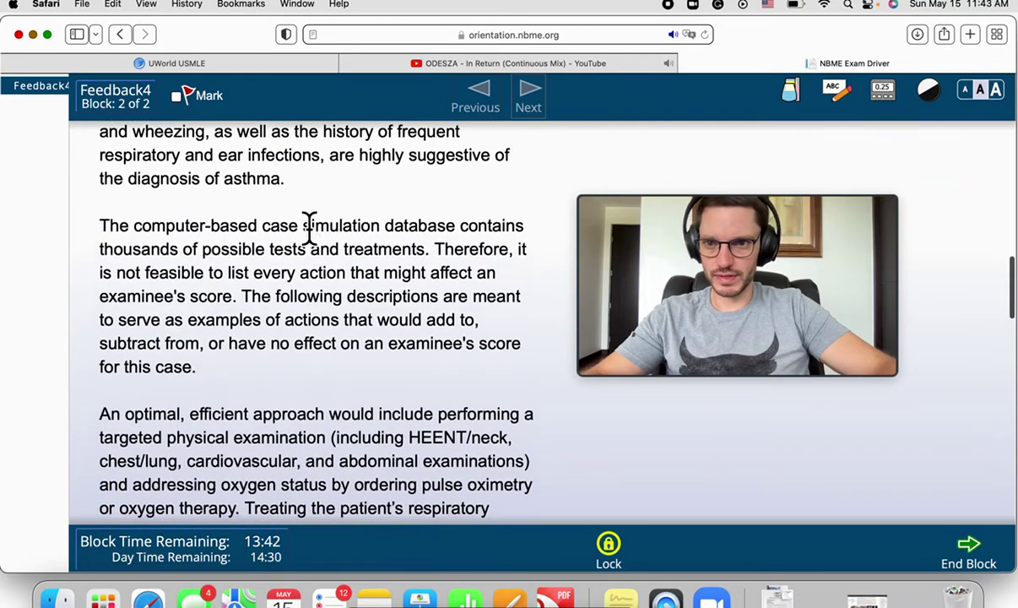
{"action": "scroll", "coordinate": [318, 249], "scroll_direction": "down", "scroll_amount": 5}
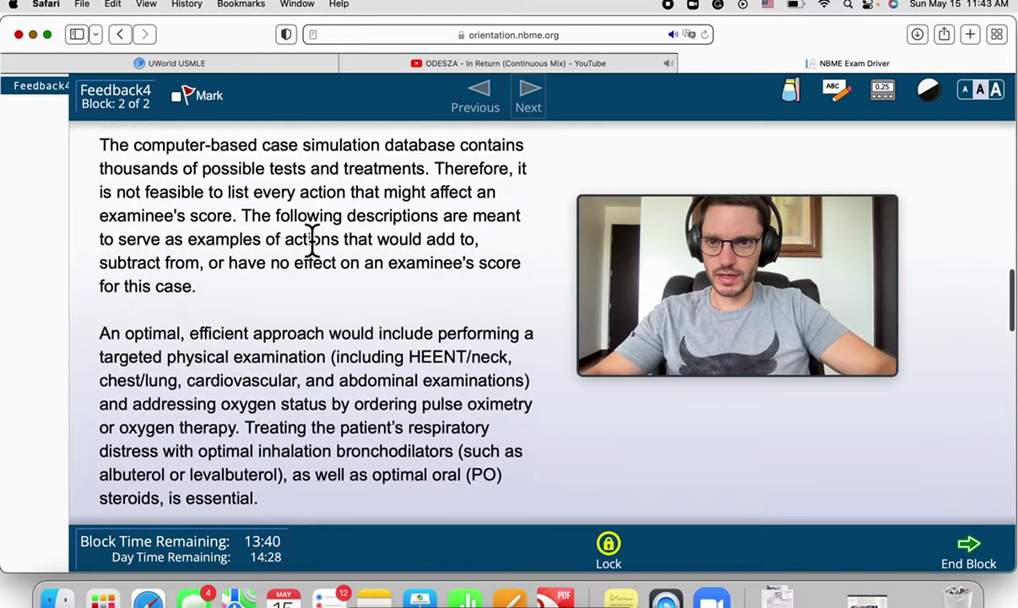
{"action": "scroll", "coordinate": [313, 245], "scroll_direction": "down", "scroll_amount": 6}
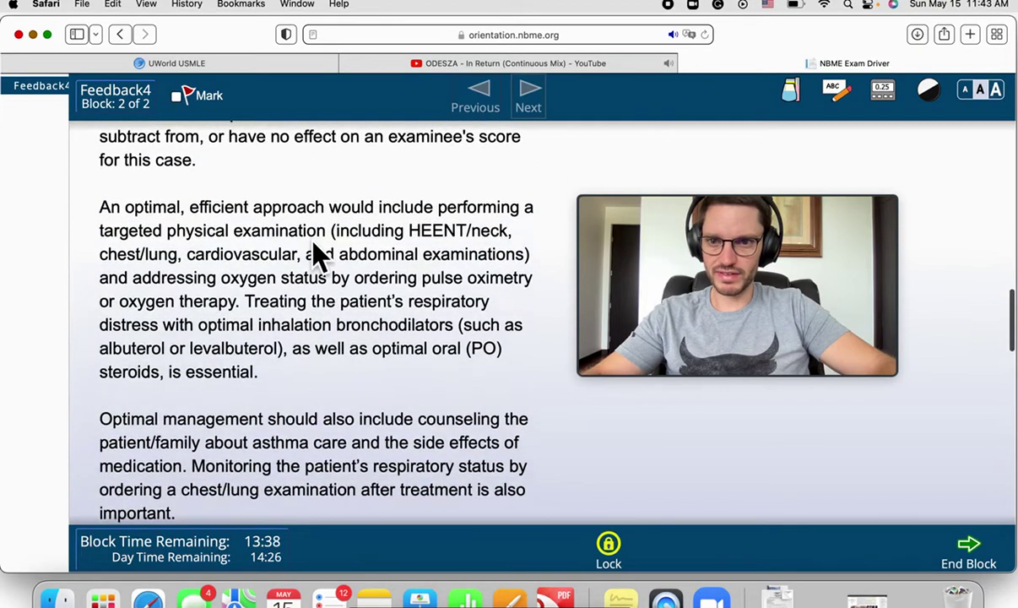
{"action": "scroll", "coordinate": [314, 250], "scroll_direction": "down", "scroll_amount": 4}
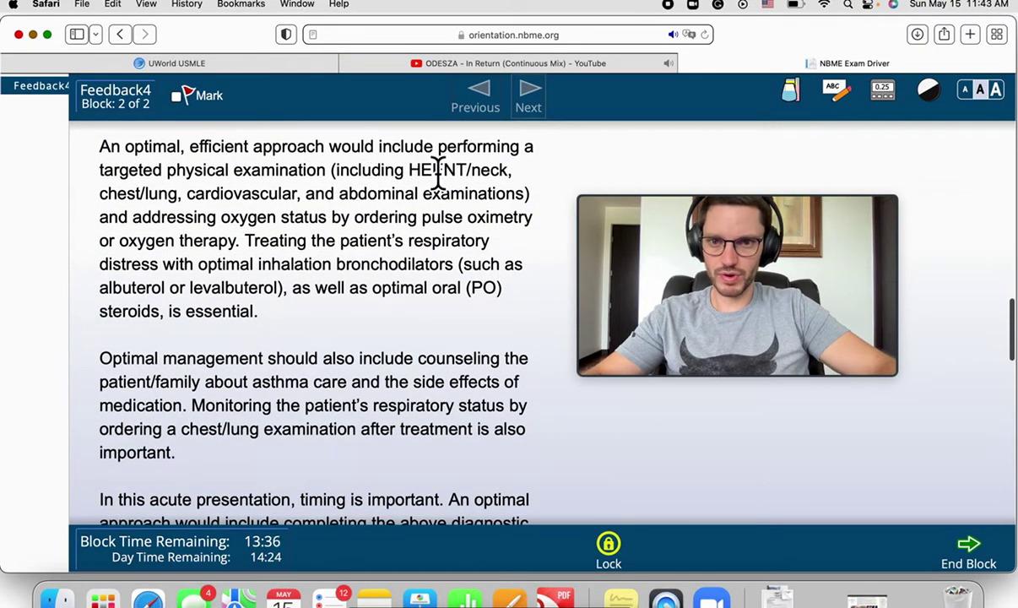
Step: Highlight the words on counseling the family about asthma care in the optimal management paragraph
{"action": "scroll", "coordinate": [287, 229], "scroll_direction": "down", "scroll_amount": 1}
{"action": "scroll", "coordinate": [286, 223], "scroll_direction": "up", "scroll_amount": 1}
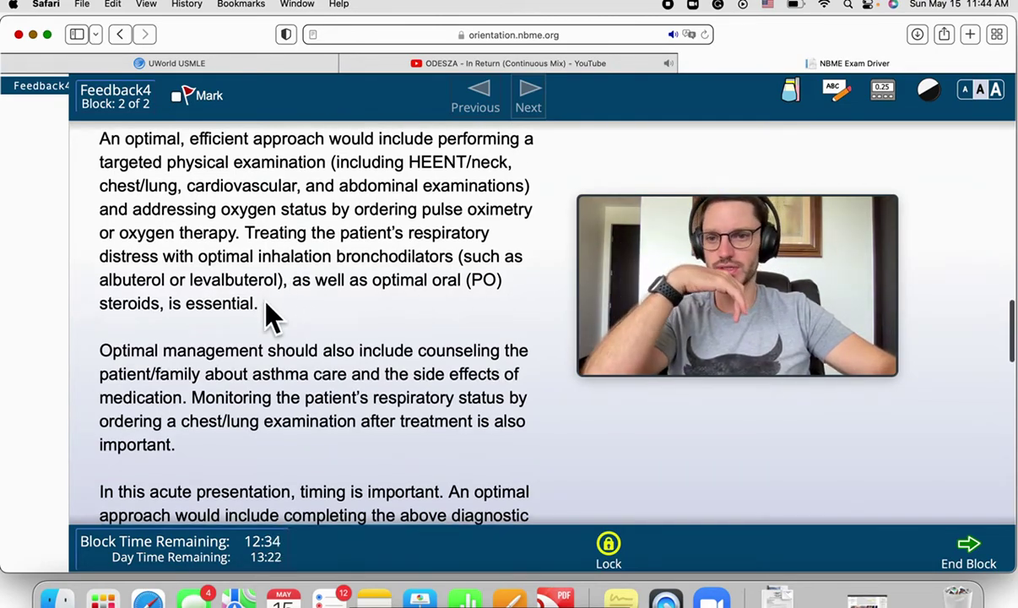
{"action": "scroll", "coordinate": [268, 307], "scroll_direction": "down", "scroll_amount": 5}
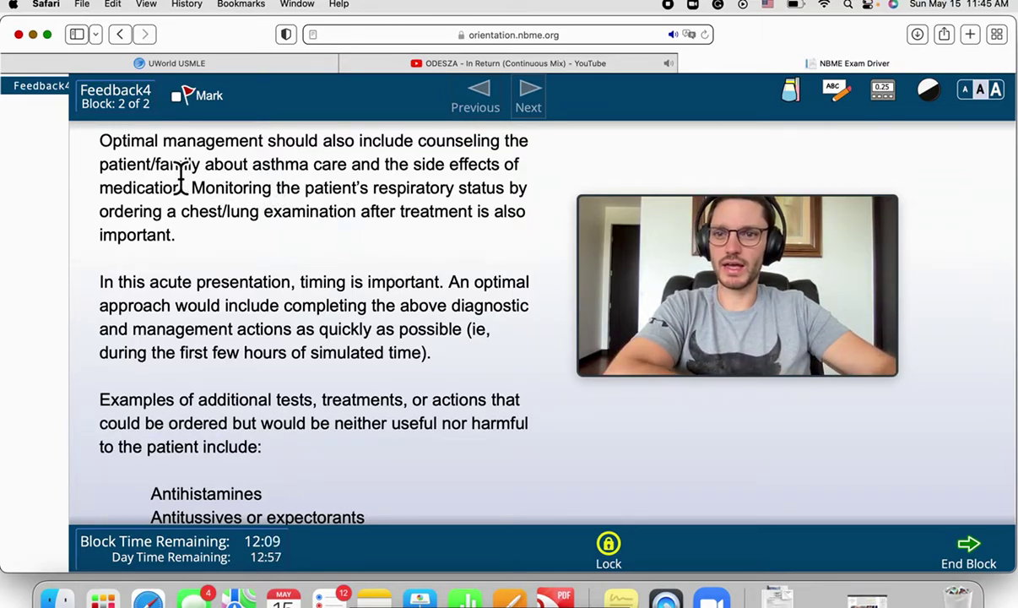
{"action": "left_click_drag", "start_coordinate": [137, 165], "coordinate": [352, 165]}
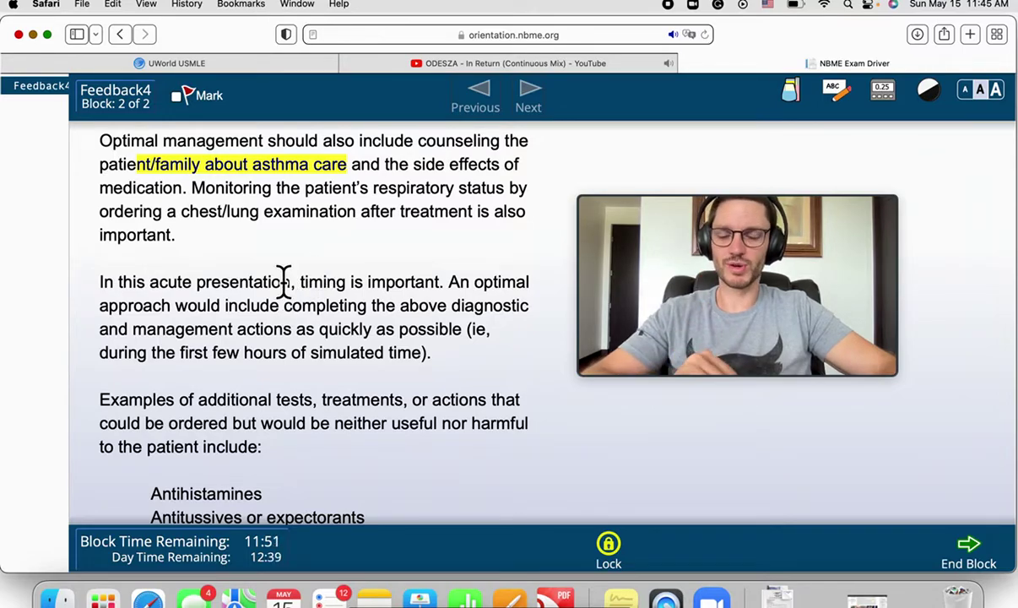
Step: Read the feedback on timing, actions that are neither useful nor harmful, and suboptimal management of the case
{"action": "scroll", "coordinate": [284, 281], "scroll_direction": "down", "scroll_amount": 2}
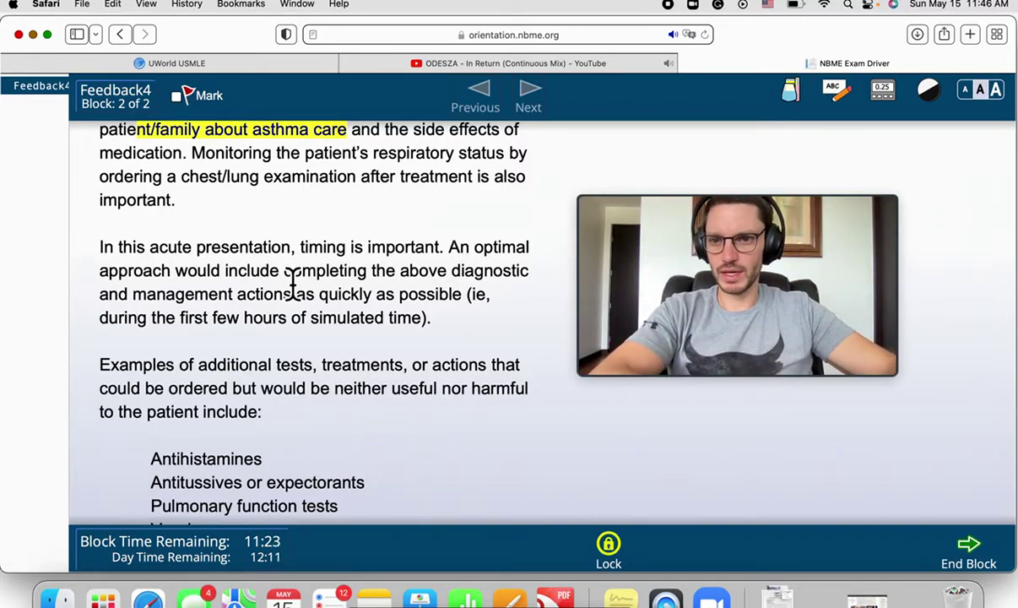
{"action": "scroll", "coordinate": [289, 279], "scroll_direction": "down", "scroll_amount": 3}
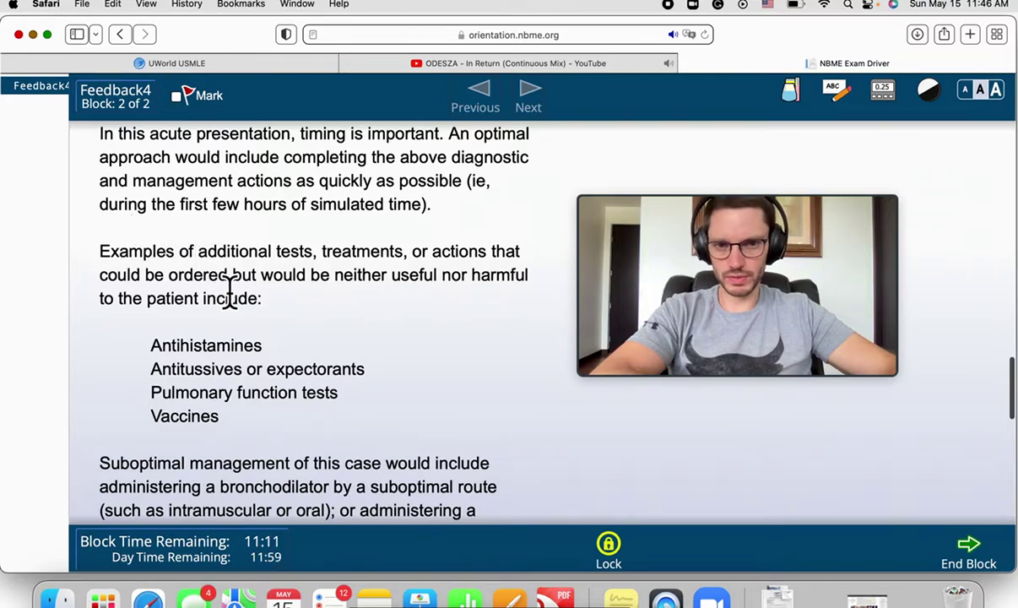
{"action": "scroll", "coordinate": [227, 291], "scroll_direction": "down", "scroll_amount": 3}
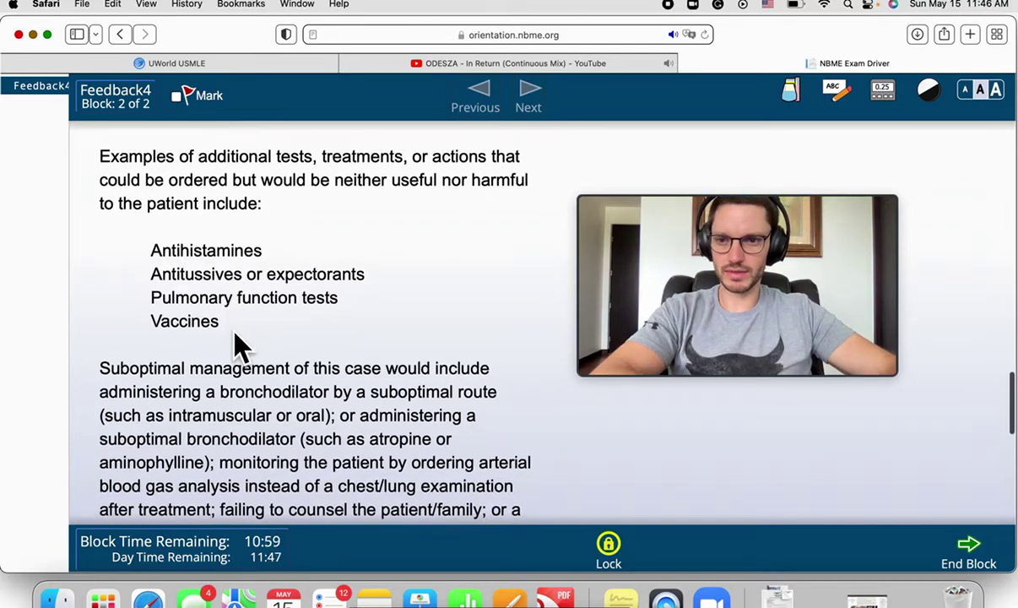
{"action": "scroll", "coordinate": [235, 333], "scroll_direction": "down", "scroll_amount": 5}
{"action": "scroll", "coordinate": [233, 334], "scroll_direction": "down", "scroll_amount": 2}
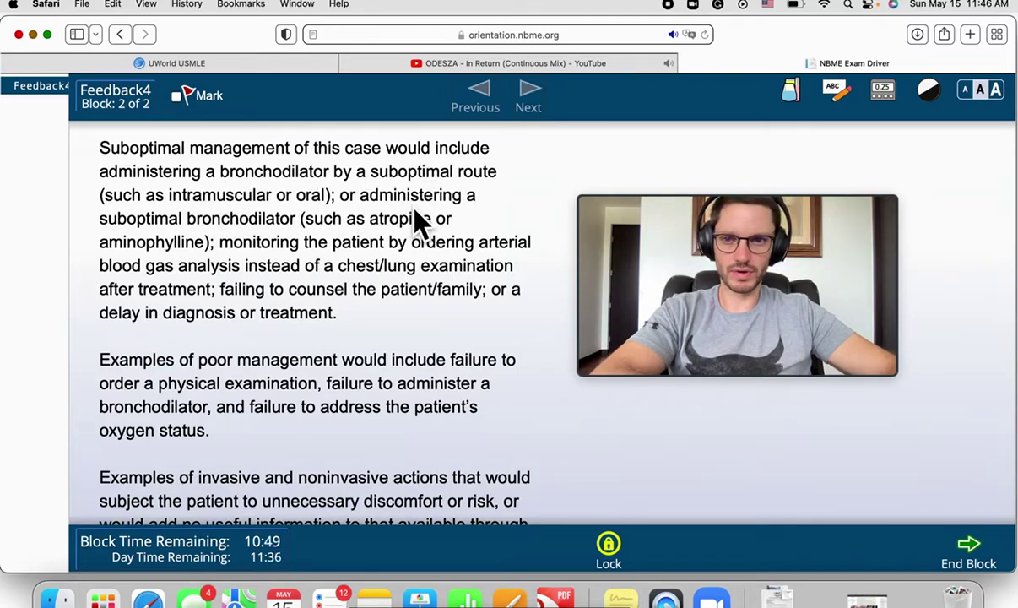
{"action": "scroll", "coordinate": [384, 236], "scroll_direction": "down", "scroll_amount": 2}
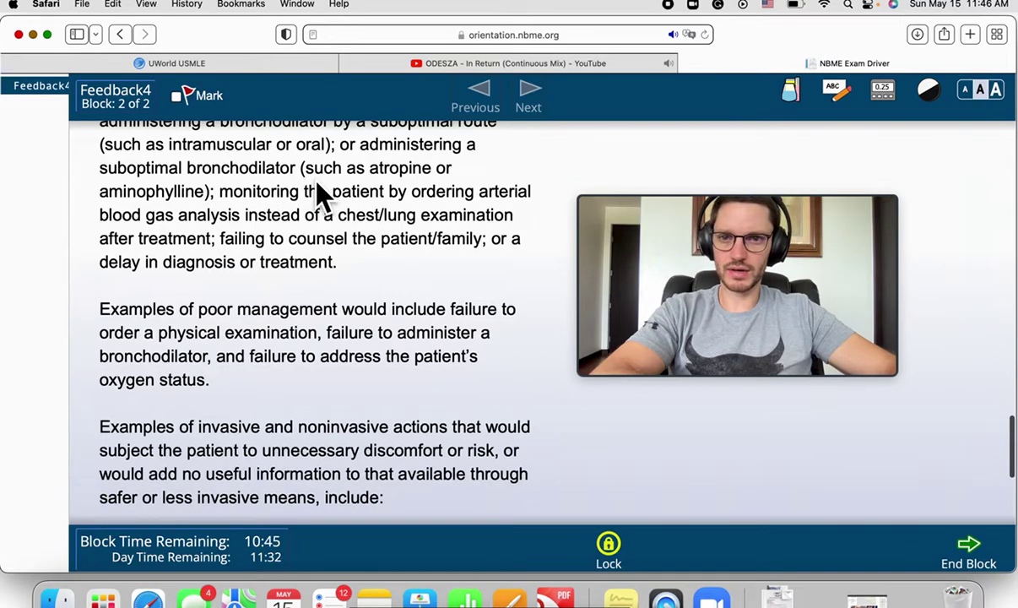
{"action": "scroll", "coordinate": [252, 196], "scroll_direction": "down", "scroll_amount": 2}
{"action": "scroll", "coordinate": [251, 196], "scroll_direction": "down", "scroll_amount": 1}
{"action": "scroll", "coordinate": [251, 196], "scroll_direction": "up", "scroll_amount": 3}
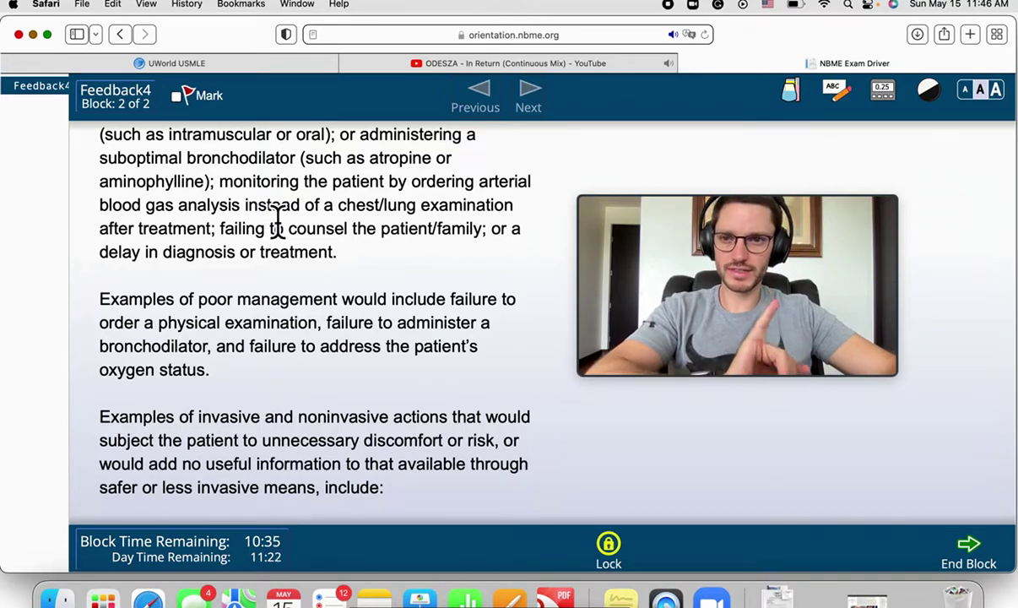
Step: Highlight "failing to counsel the patient/family; or a delay in diagnosis or treatment." in the suboptimal management paragraph
{"action": "scroll", "coordinate": [371, 228], "scroll_direction": "down", "scroll_amount": 2}
{"action": "scroll", "coordinate": [371, 224], "scroll_direction": "down", "scroll_amount": 2}
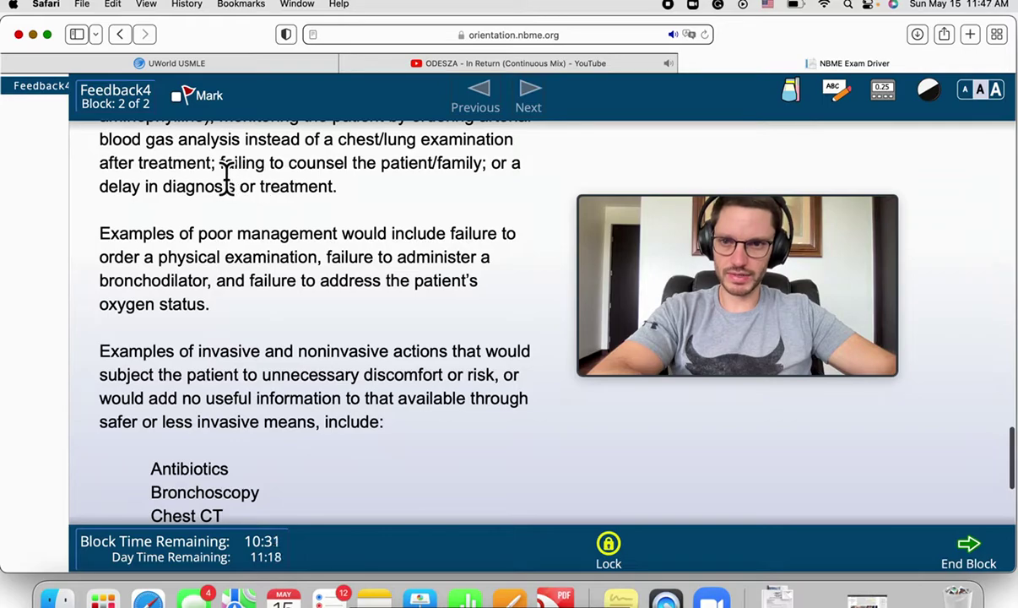
{"action": "left_click_drag", "start_coordinate": [218, 163], "coordinate": [352, 200]}
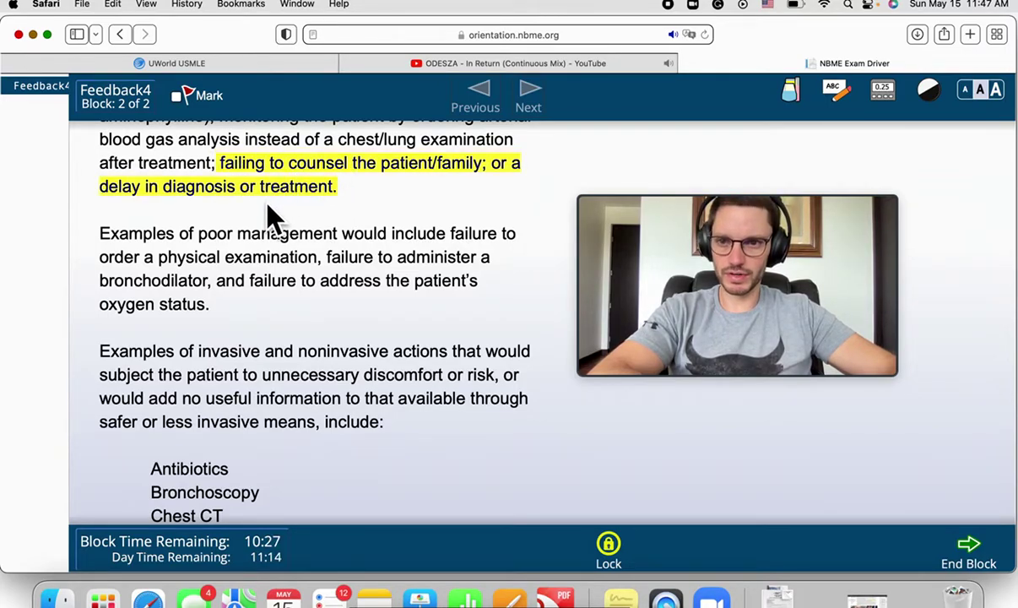
Step: Read the feedback's examples of poor management and of unnecessary or risky actions through to the end of the page
{"action": "scroll", "coordinate": [264, 206], "scroll_direction": "down", "scroll_amount": 3}
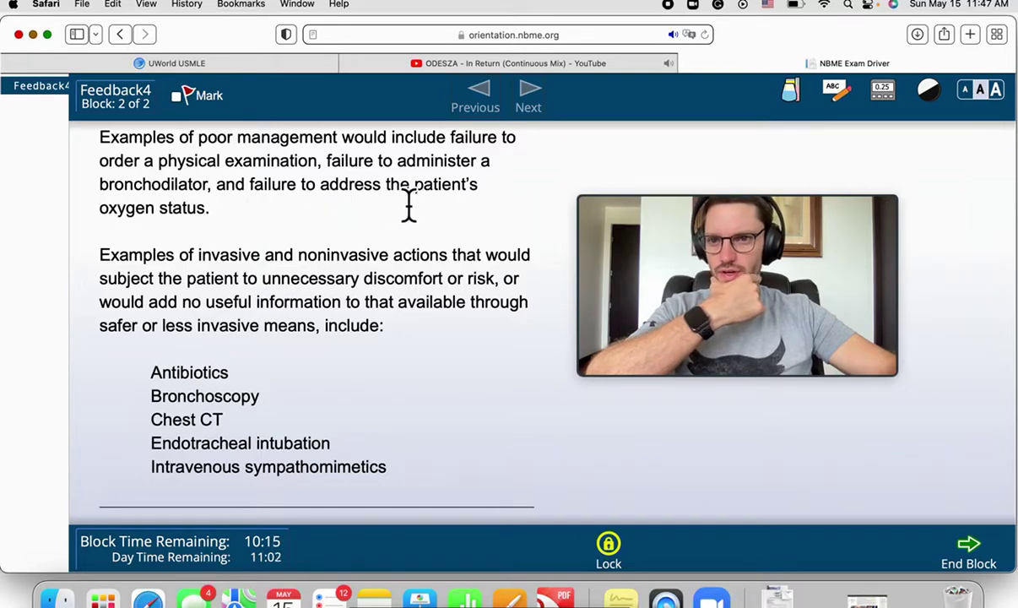
{"action": "scroll", "coordinate": [270, 232], "scroll_direction": "down", "scroll_amount": 3}
{"action": "scroll", "coordinate": [273, 237], "scroll_direction": "down", "scroll_amount": 1}
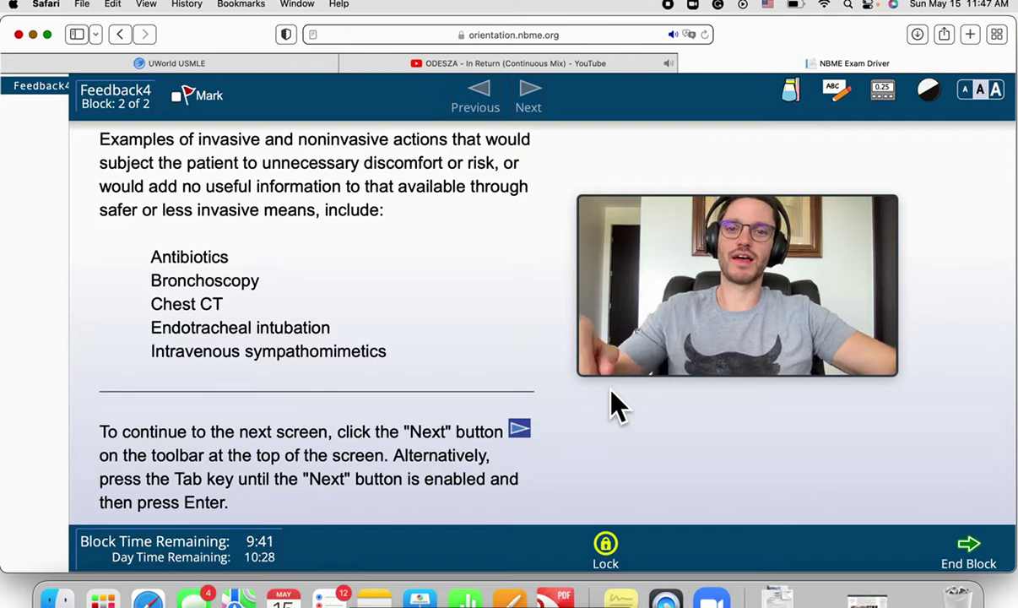
{"action": "mouse_move", "coordinate": [618, 365]}
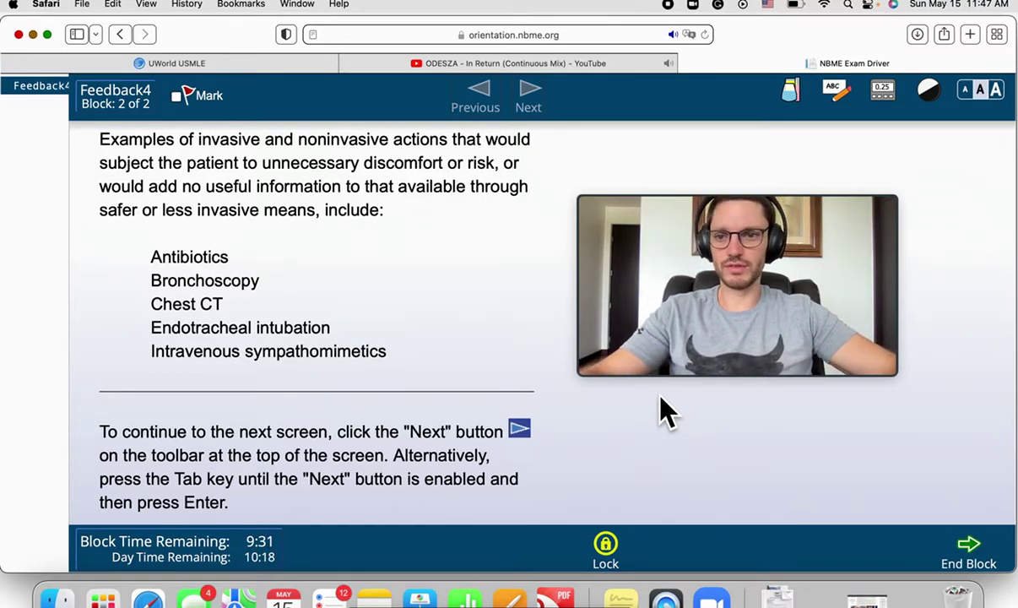
{"action": "mouse_move", "coordinate": [651, 354]}
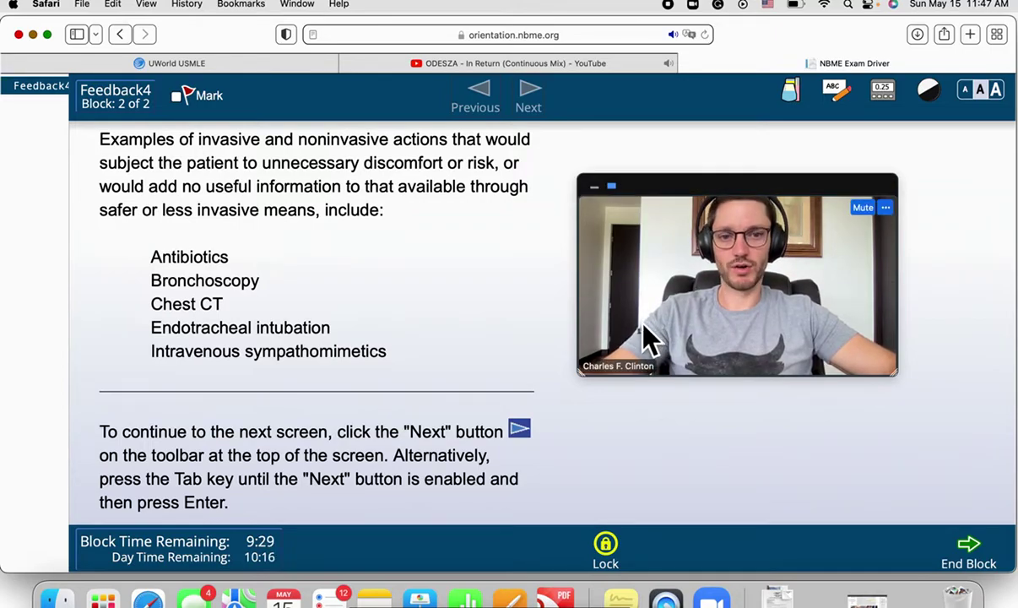